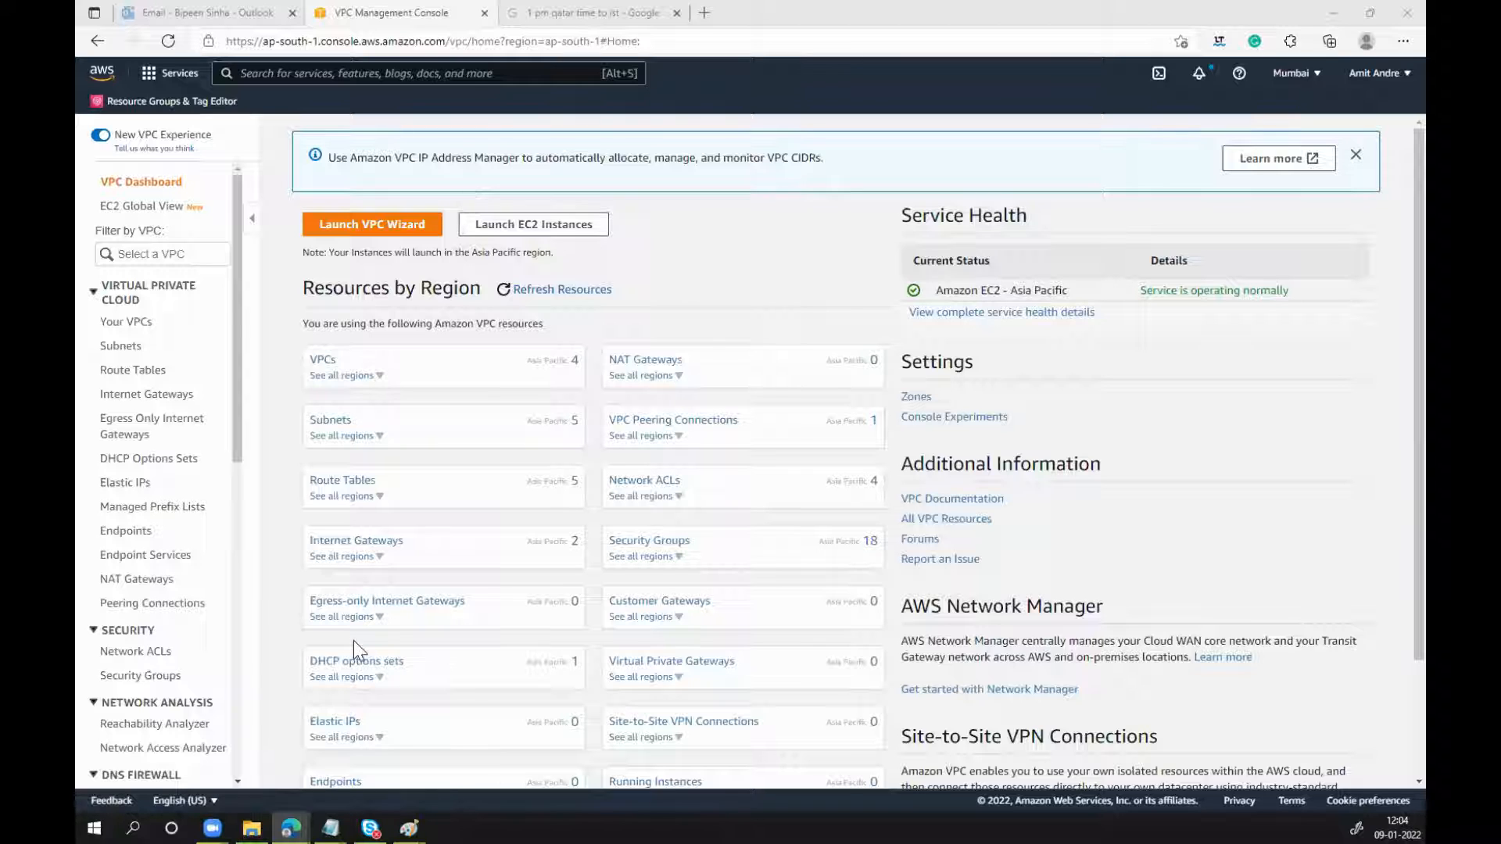
Start a new VPC peering connection named prodtodev with prod-vpc as the requester VPC
{"action": "left_click", "coordinate": [185, 604]}
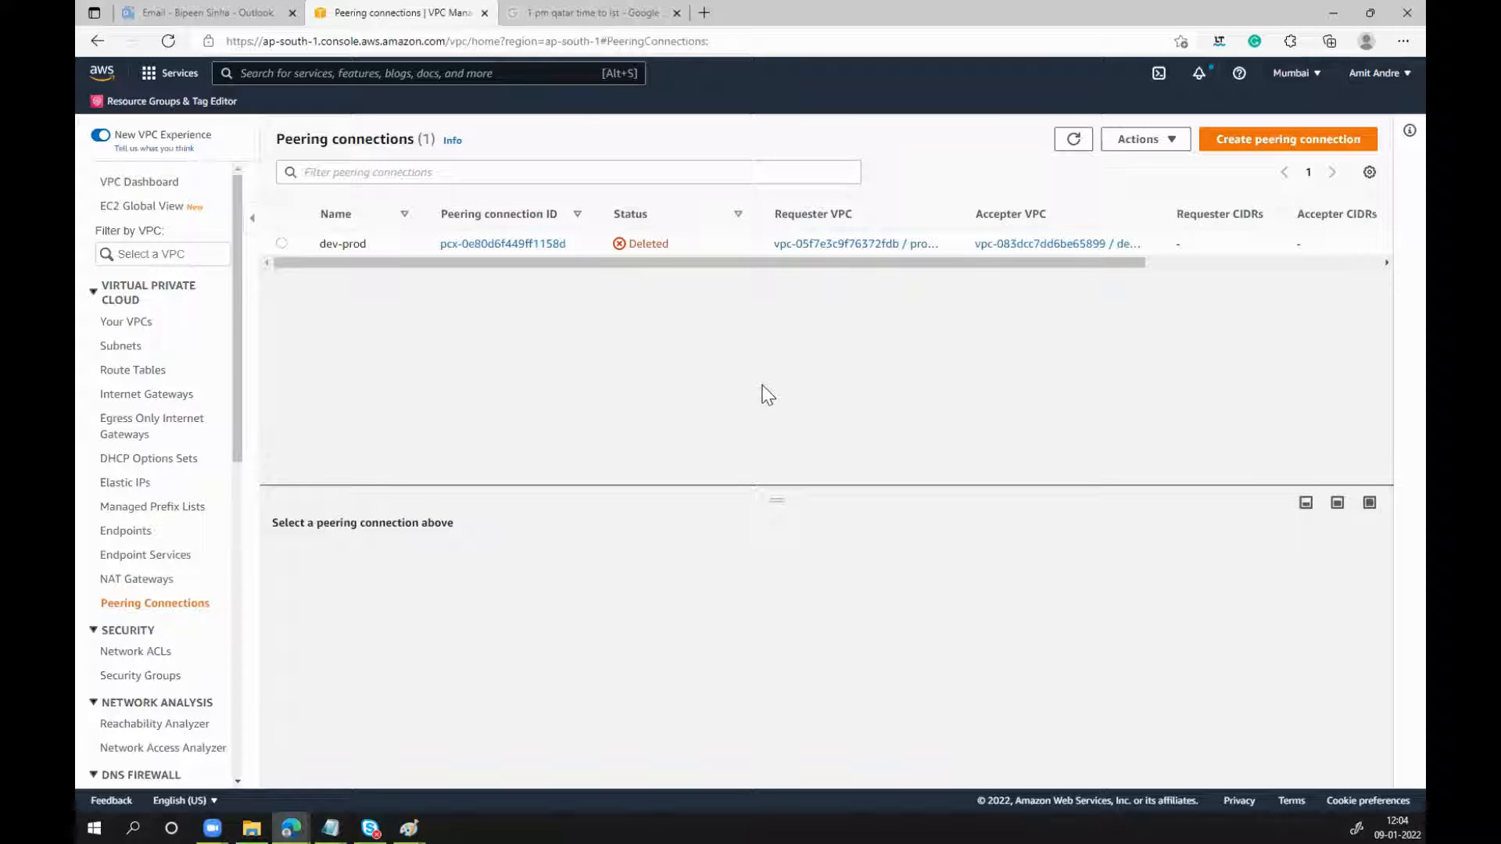
{"action": "left_click", "coordinate": [1295, 147]}
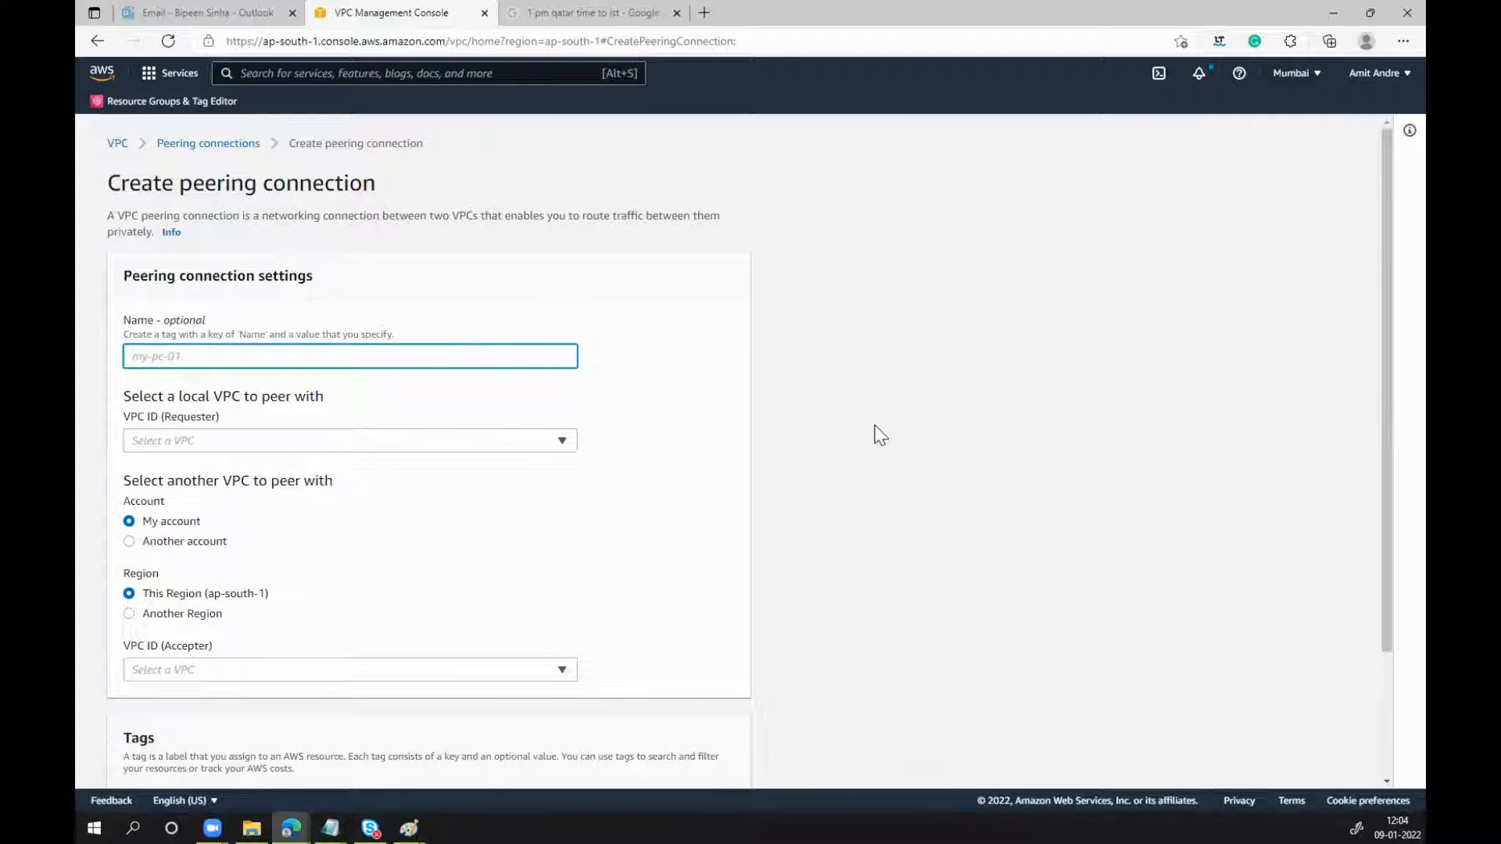
{"action": "type", "text": "prodtodev"}
{"action": "left_click", "coordinate": [560, 443]}
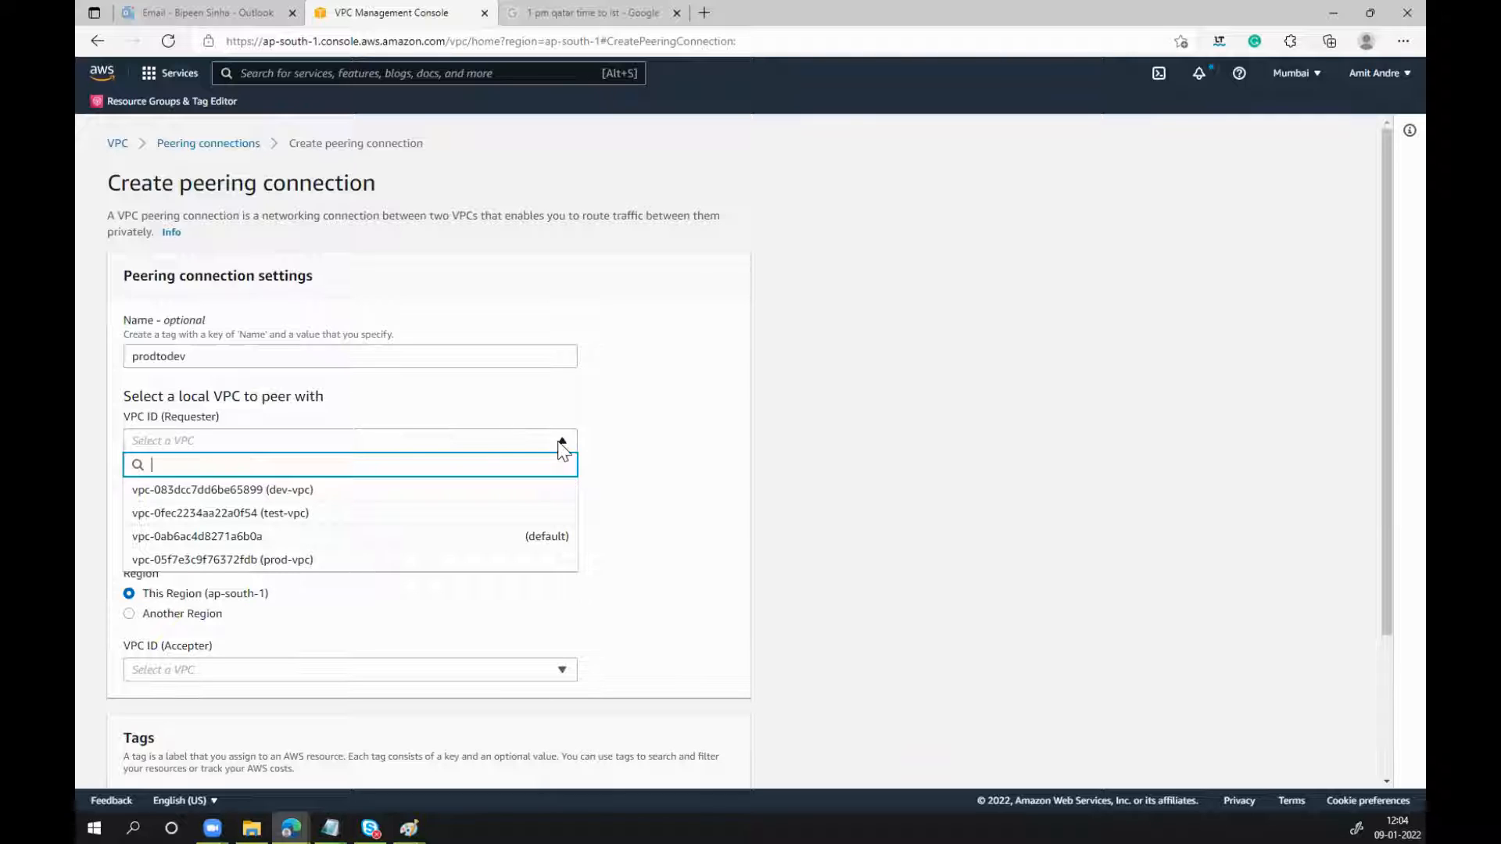
{"action": "left_click", "coordinate": [317, 560]}
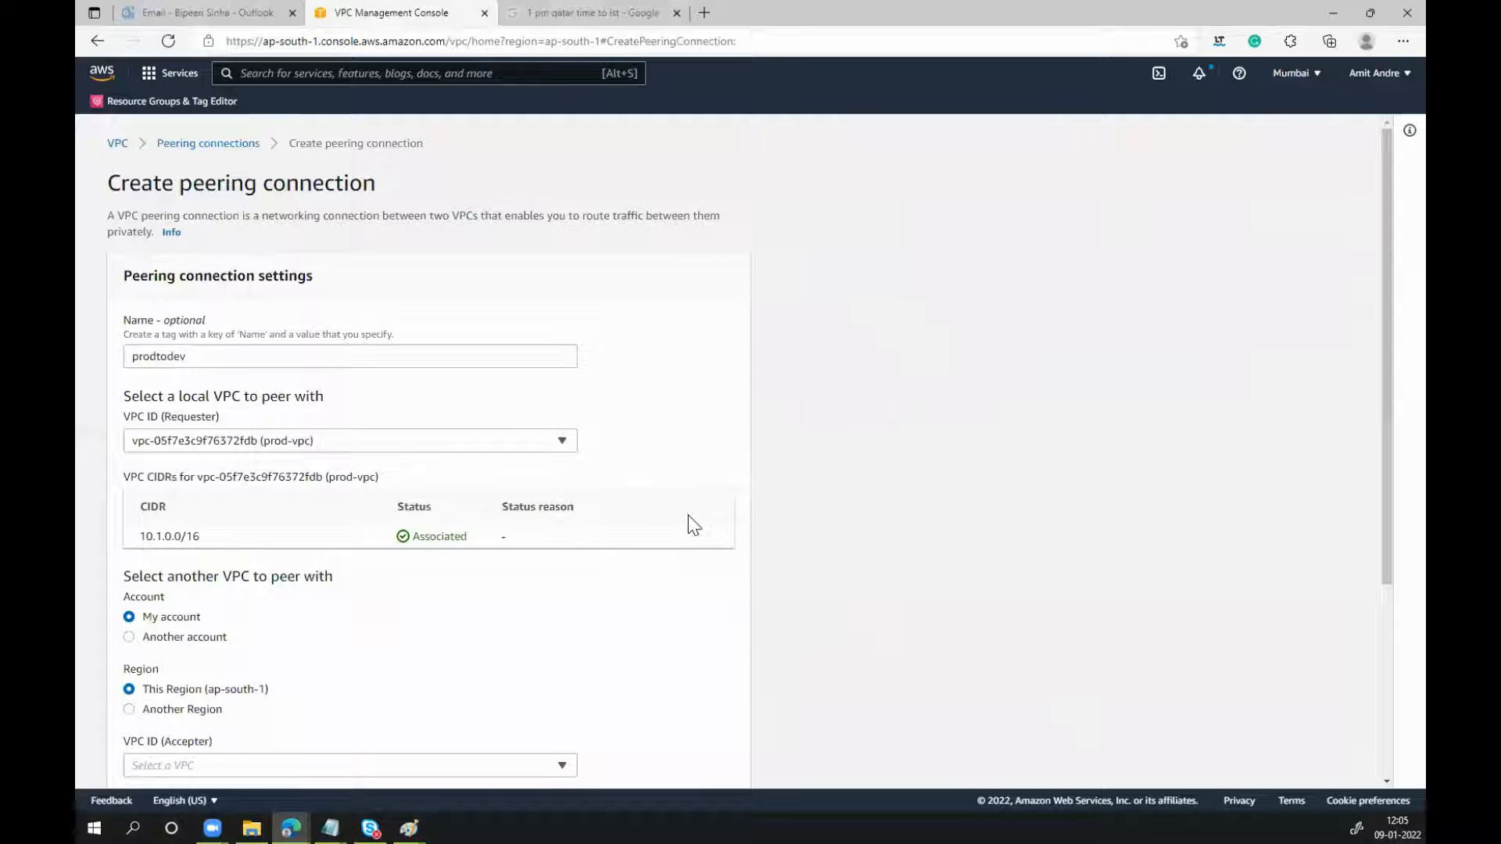
Choose dev-vpc in the same account and region as the accepter VPC and create the peering connection
{"action": "scroll", "coordinate": [688, 516], "scroll_direction": "down", "scroll_amount": 4}
{"action": "scroll", "coordinate": [688, 516], "scroll_direction": "up", "scroll_amount": 4}
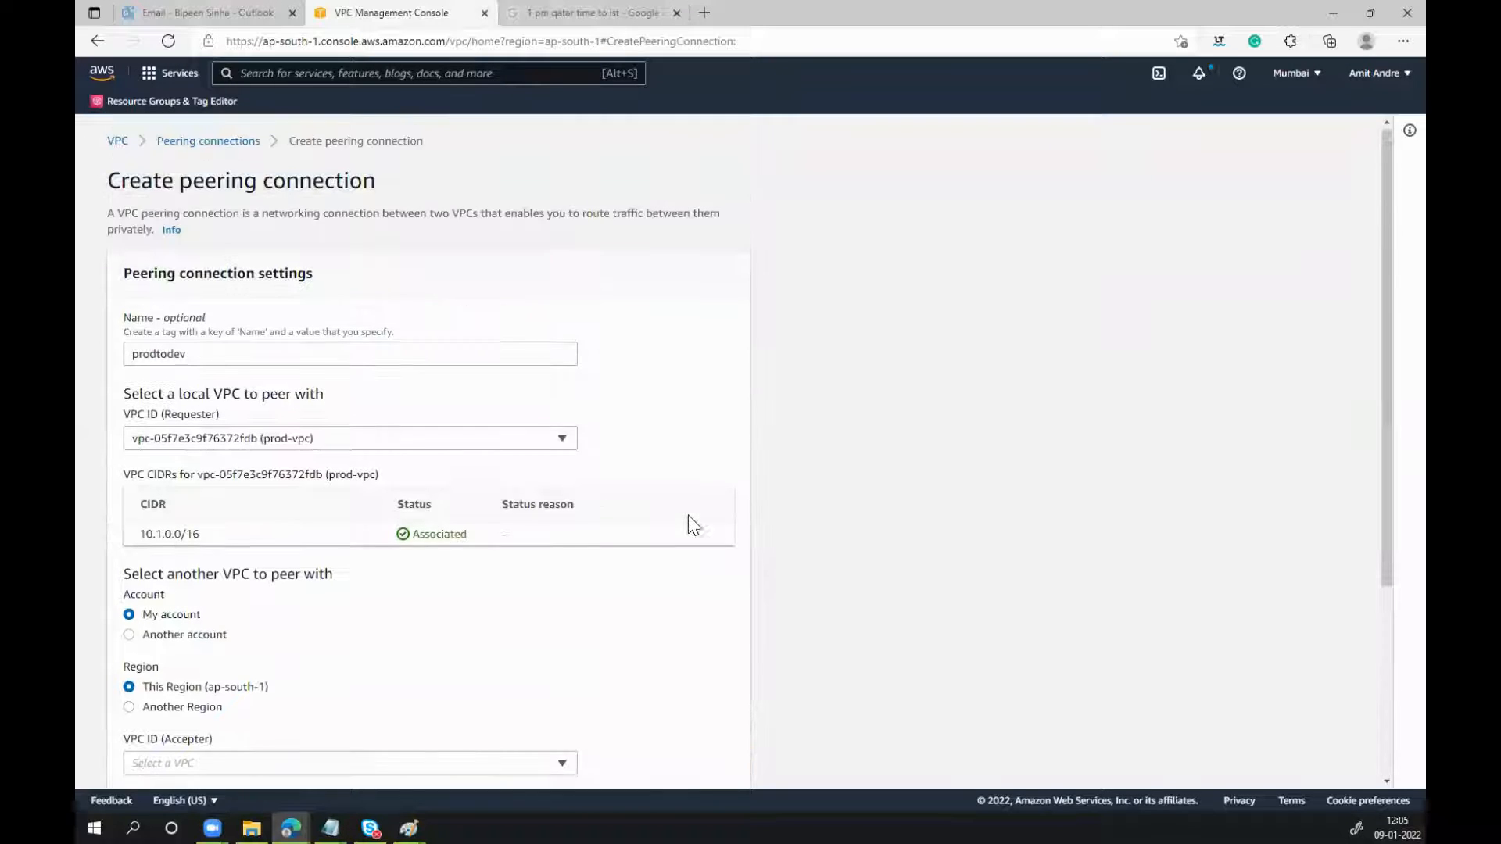
{"action": "scroll", "coordinate": [782, 412], "scroll_direction": "down", "scroll_amount": 1}
{"action": "scroll", "coordinate": [785, 417], "scroll_direction": "down", "scroll_amount": 3}
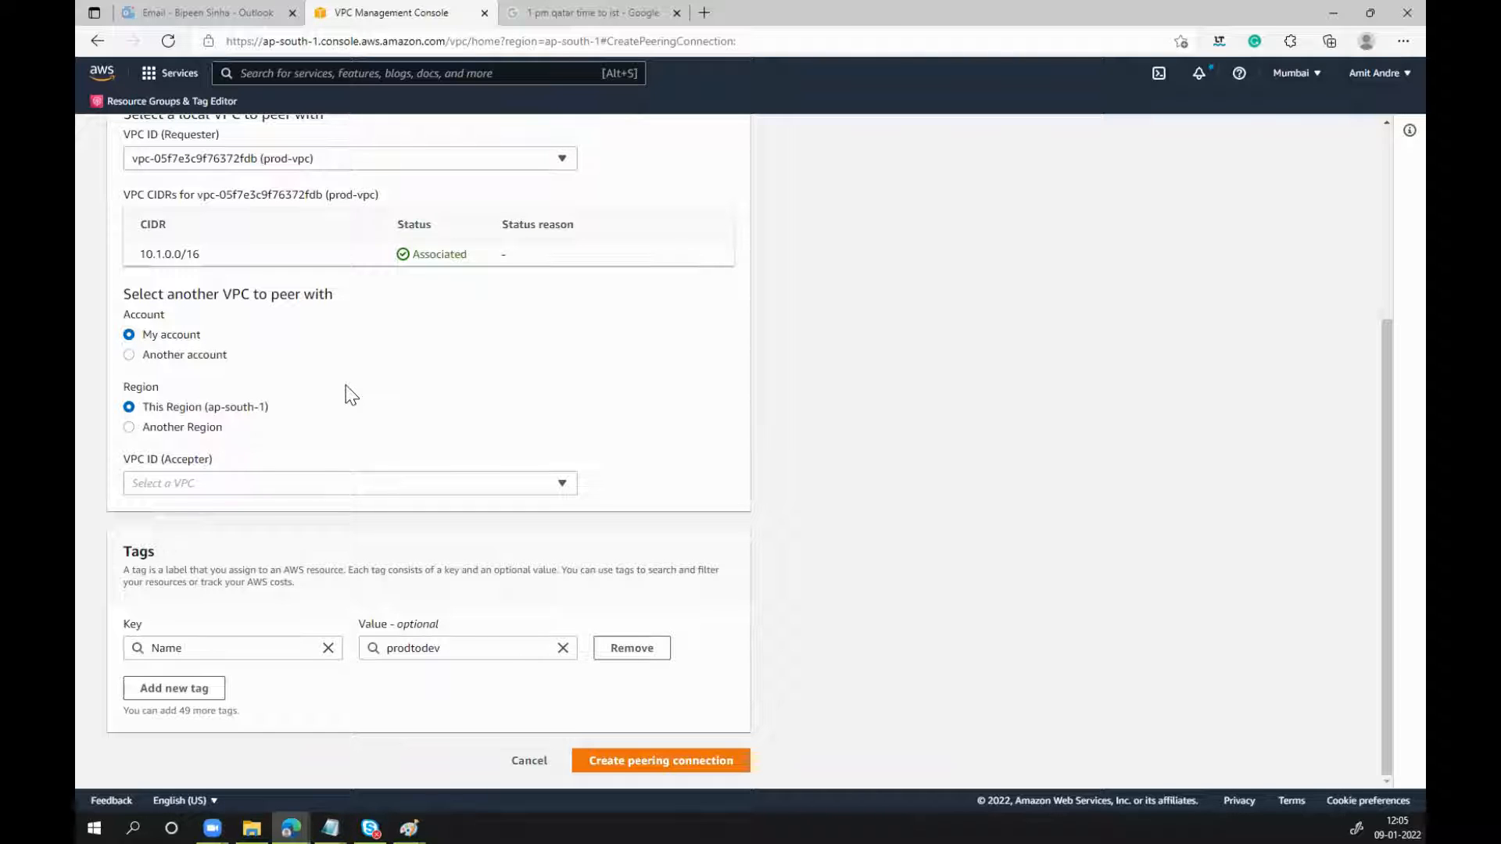
{"action": "left_click", "coordinate": [561, 486]}
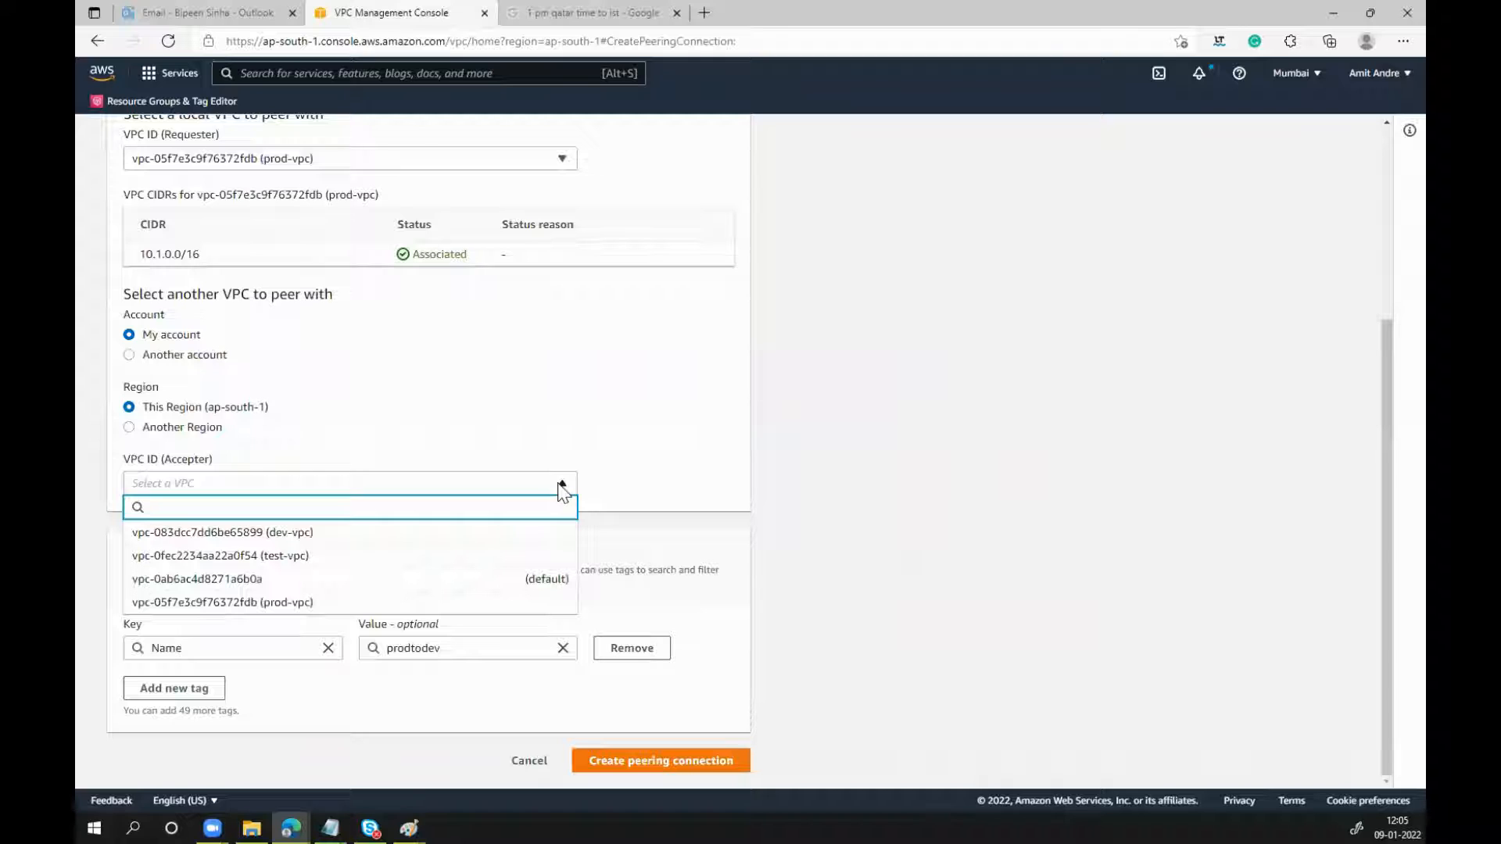
{"action": "left_click", "coordinate": [387, 532]}
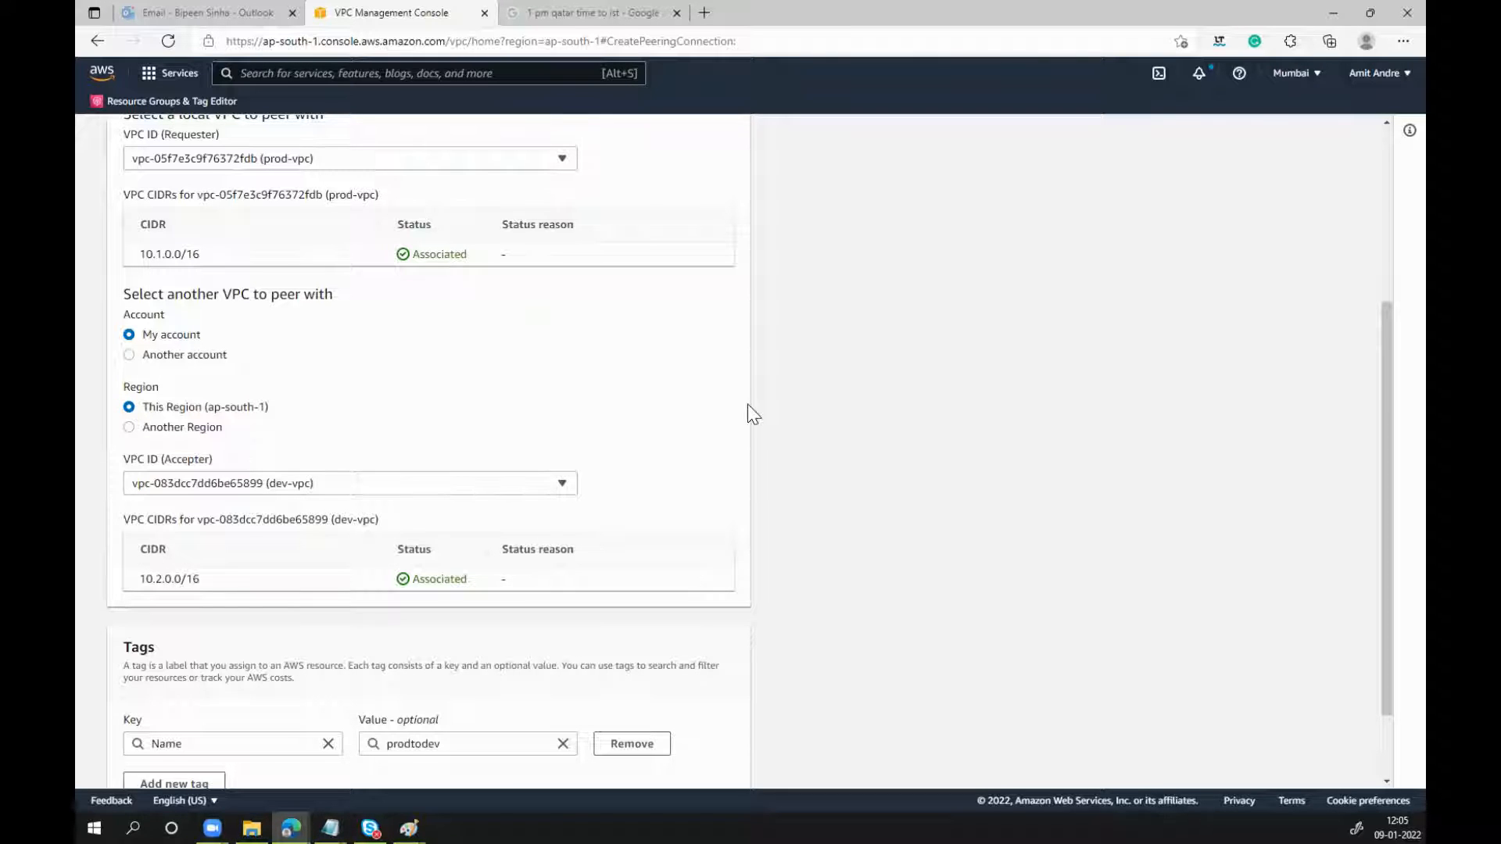
{"action": "scroll", "coordinate": [747, 405], "scroll_direction": "down", "scroll_amount": 1}
{"action": "scroll", "coordinate": [747, 405], "scroll_direction": "up", "scroll_amount": 1}
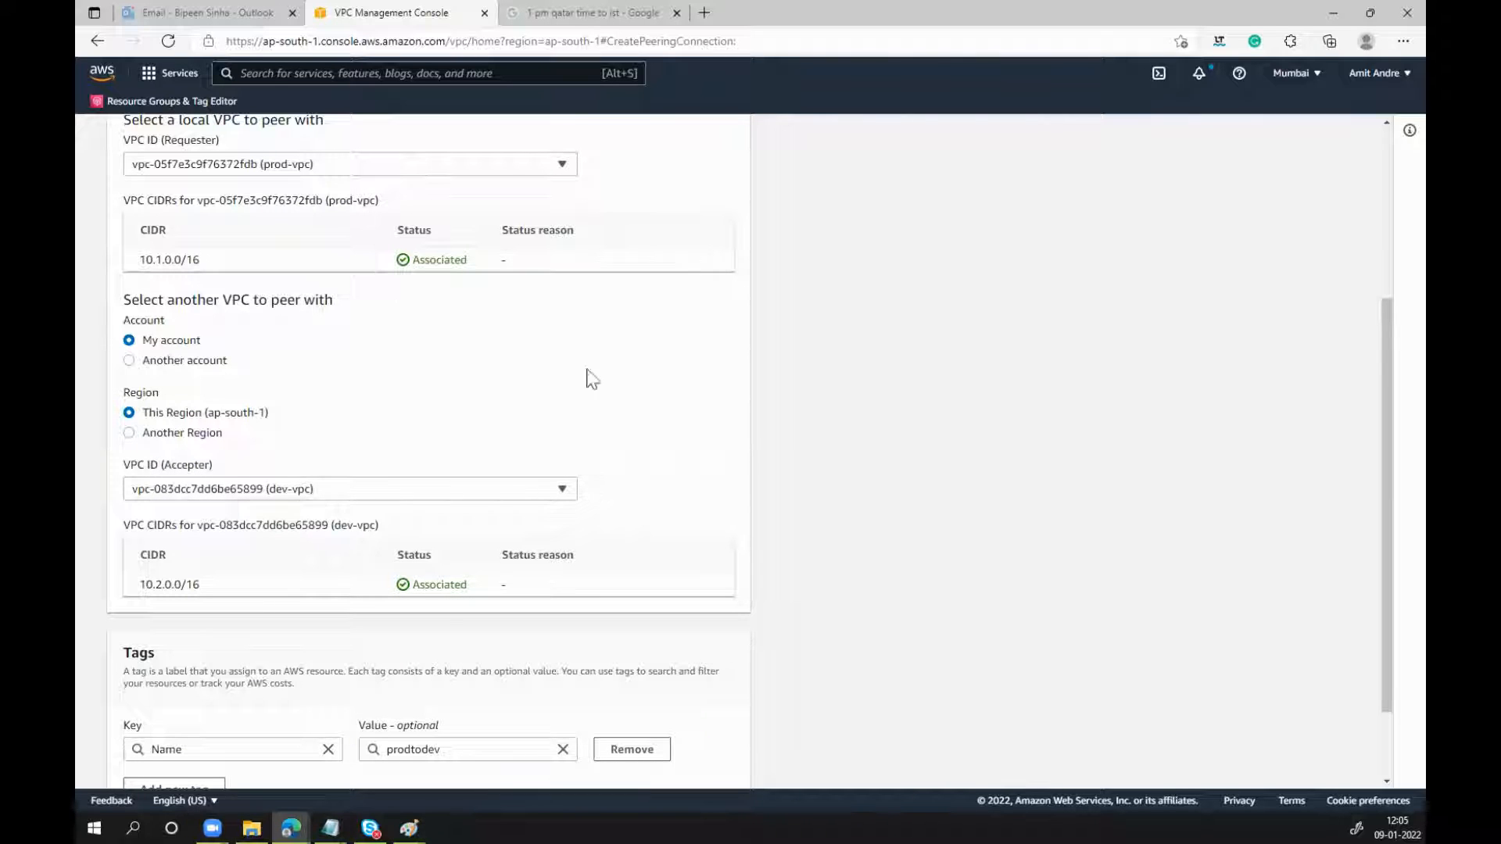
{"action": "scroll", "coordinate": [679, 391], "scroll_direction": "down", "scroll_amount": 1}
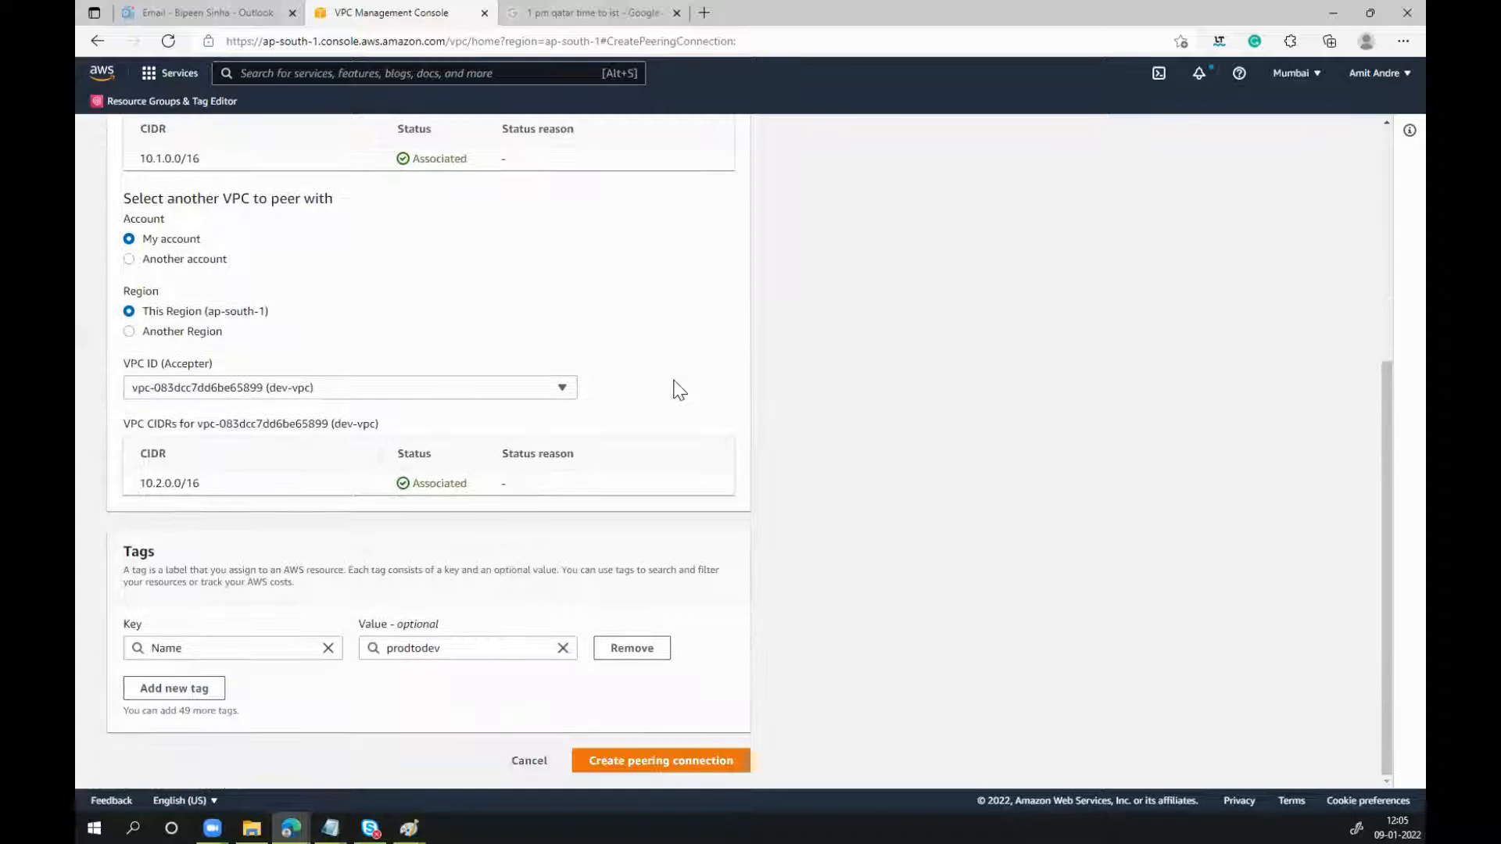
{"action": "left_click", "coordinate": [664, 764]}
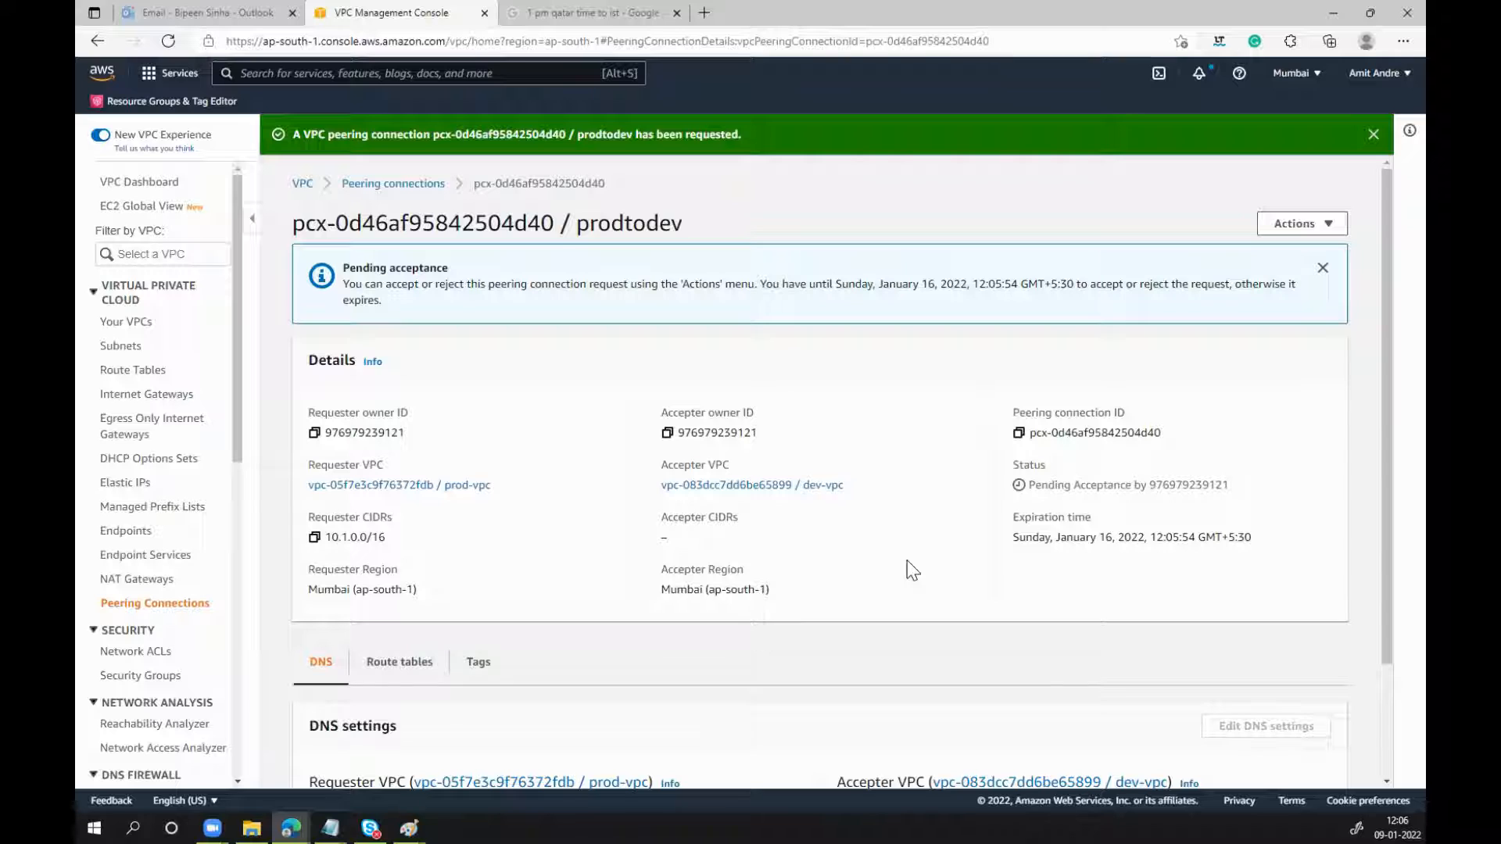
Check the status of the new peering request and review the details of dev-vpc
{"action": "triple_click", "coordinate": [1038, 486]}
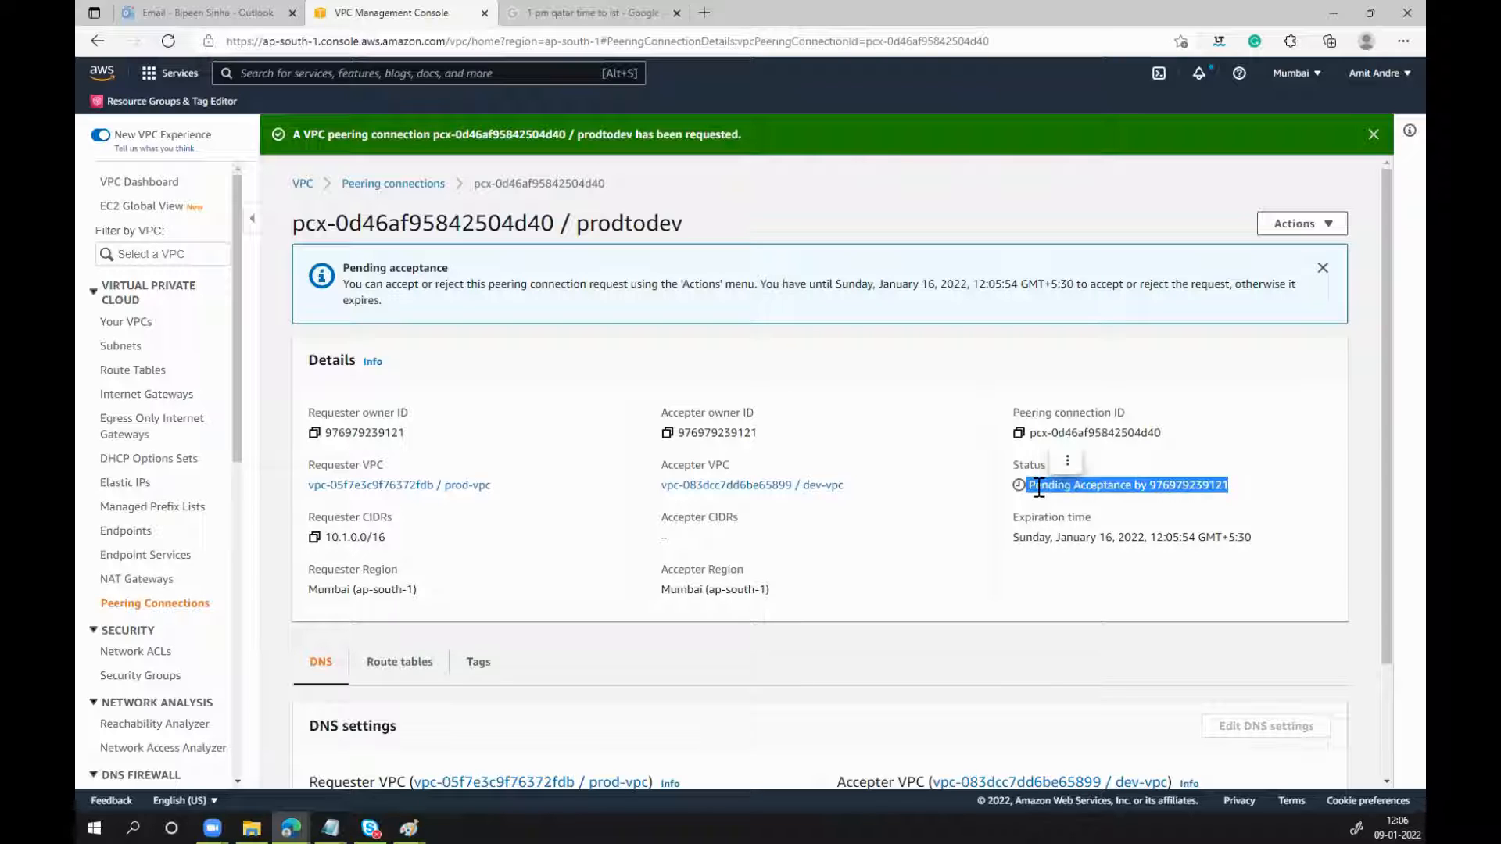
{"action": "left_click", "coordinate": [967, 554]}
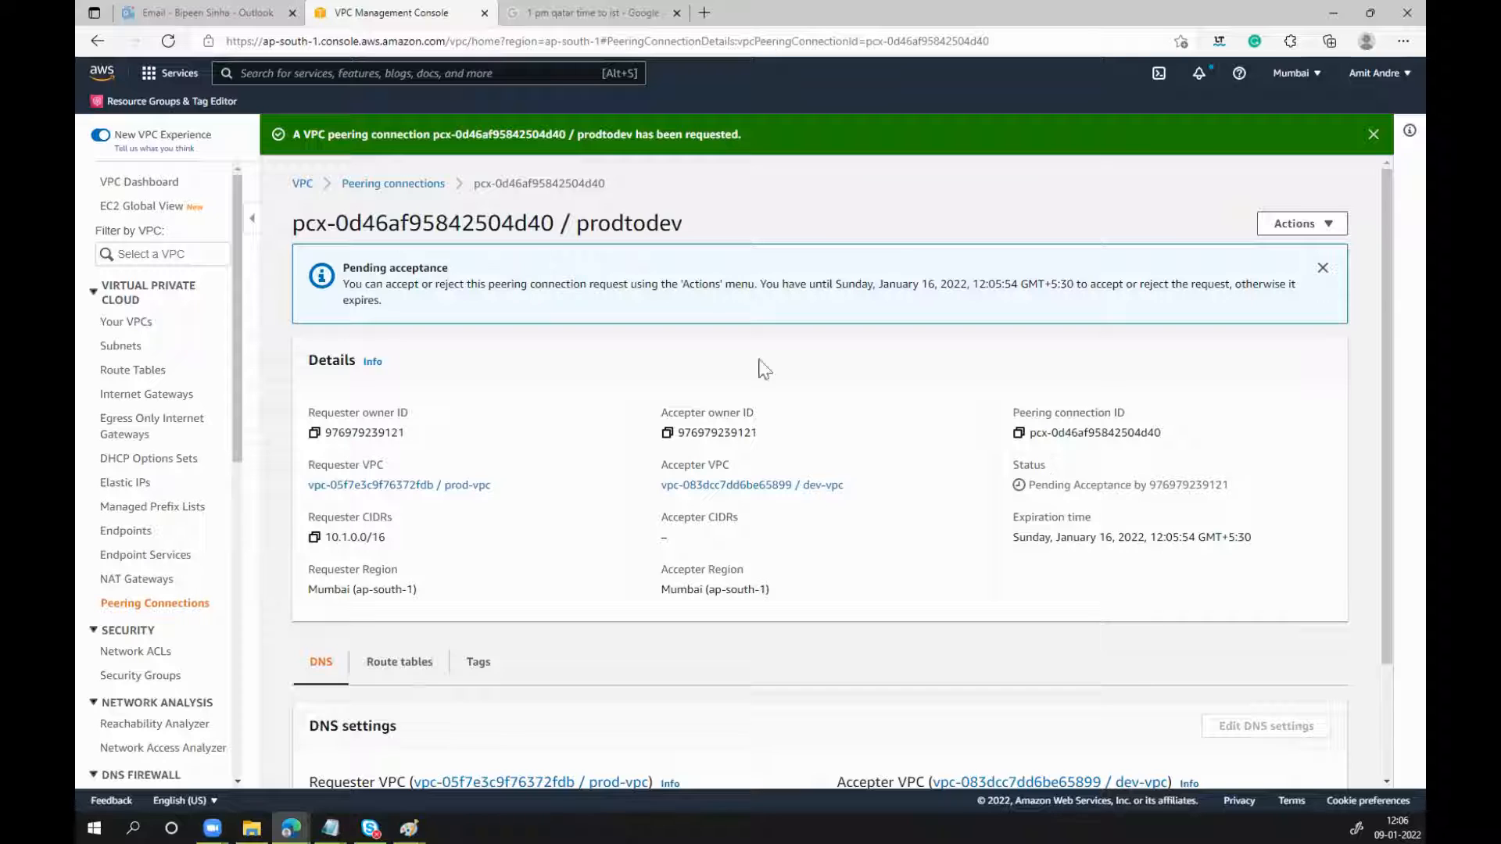
{"action": "left_click", "coordinate": [146, 328]}
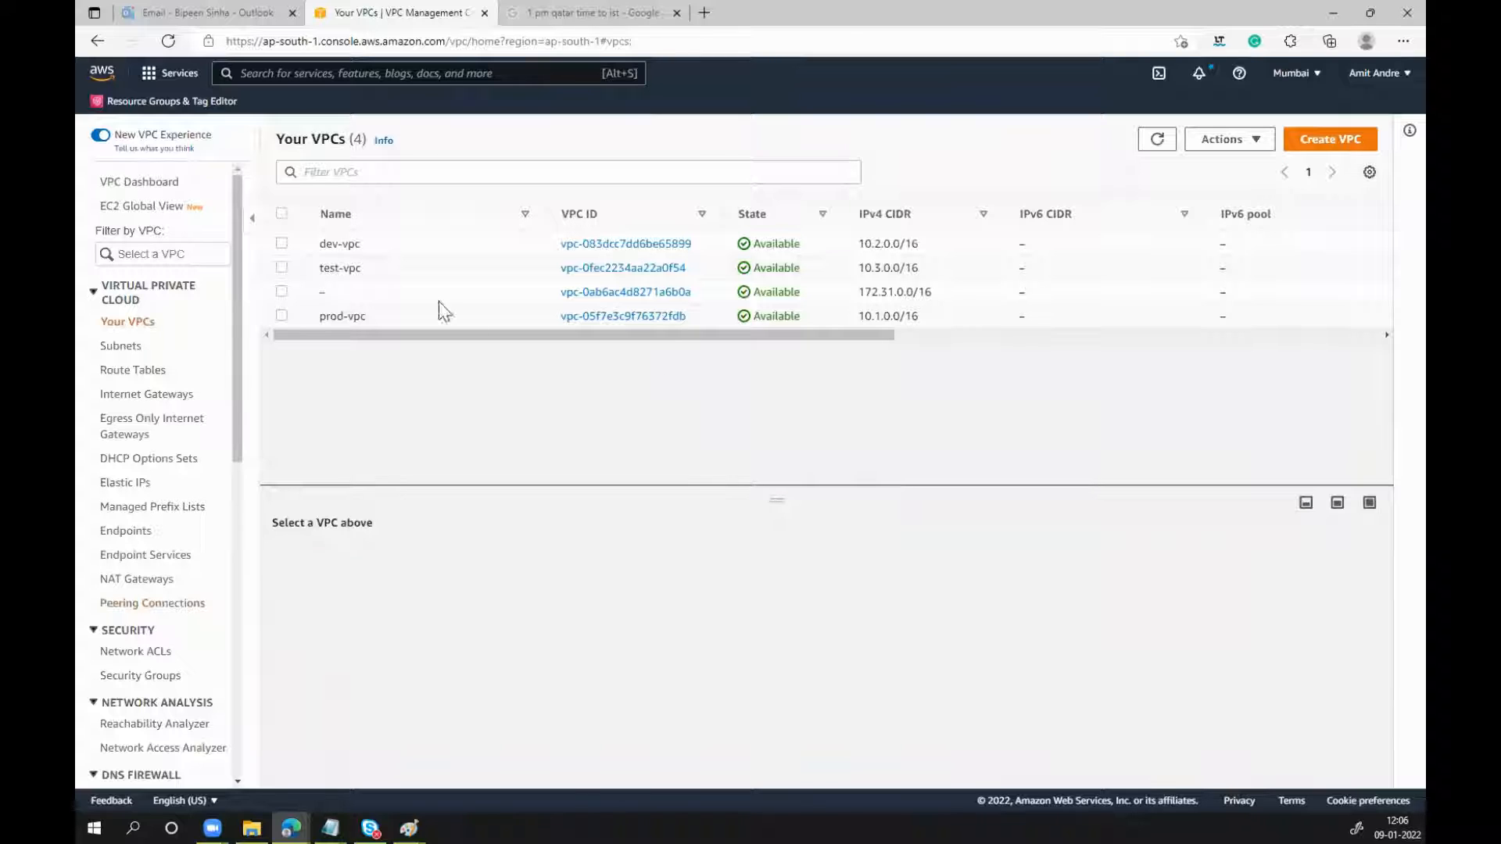
{"action": "left_click", "coordinate": [592, 247]}
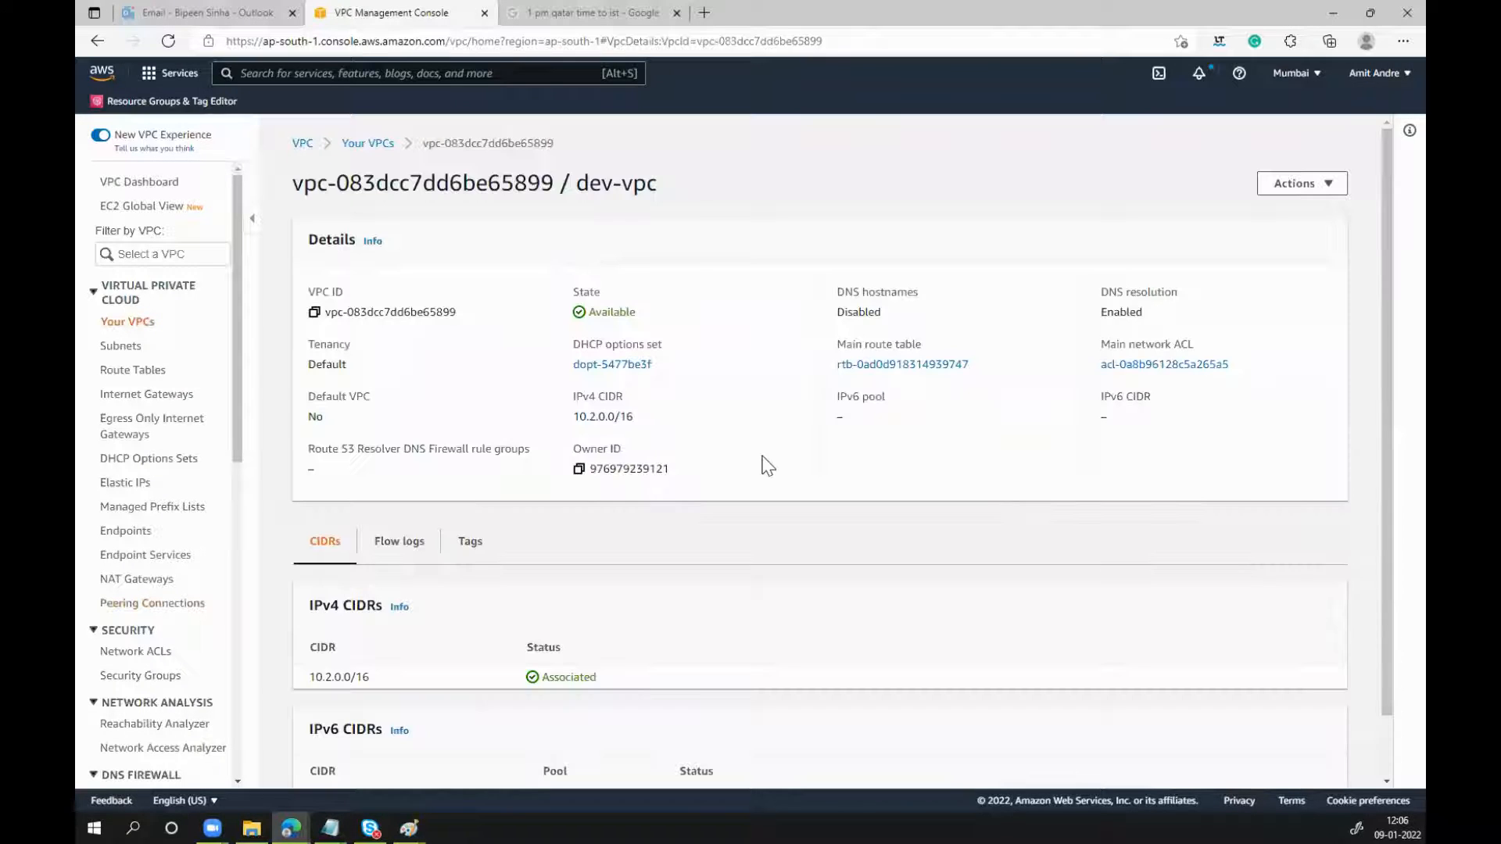
{"action": "scroll", "coordinate": [766, 465], "scroll_direction": "down", "scroll_amount": 2}
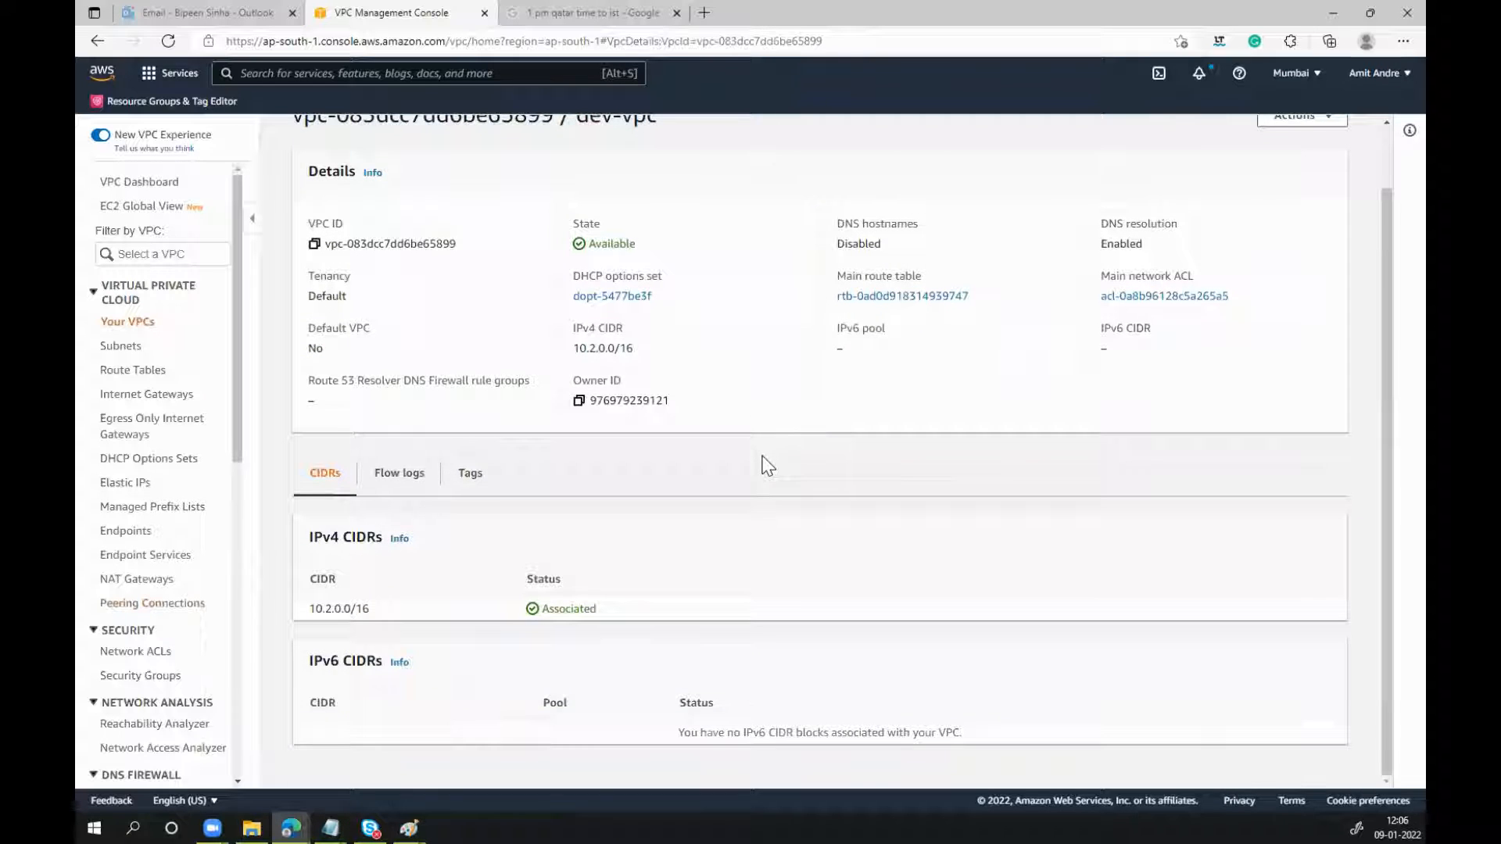
{"action": "scroll", "coordinate": [766, 465], "scroll_direction": "up", "scroll_amount": 2}
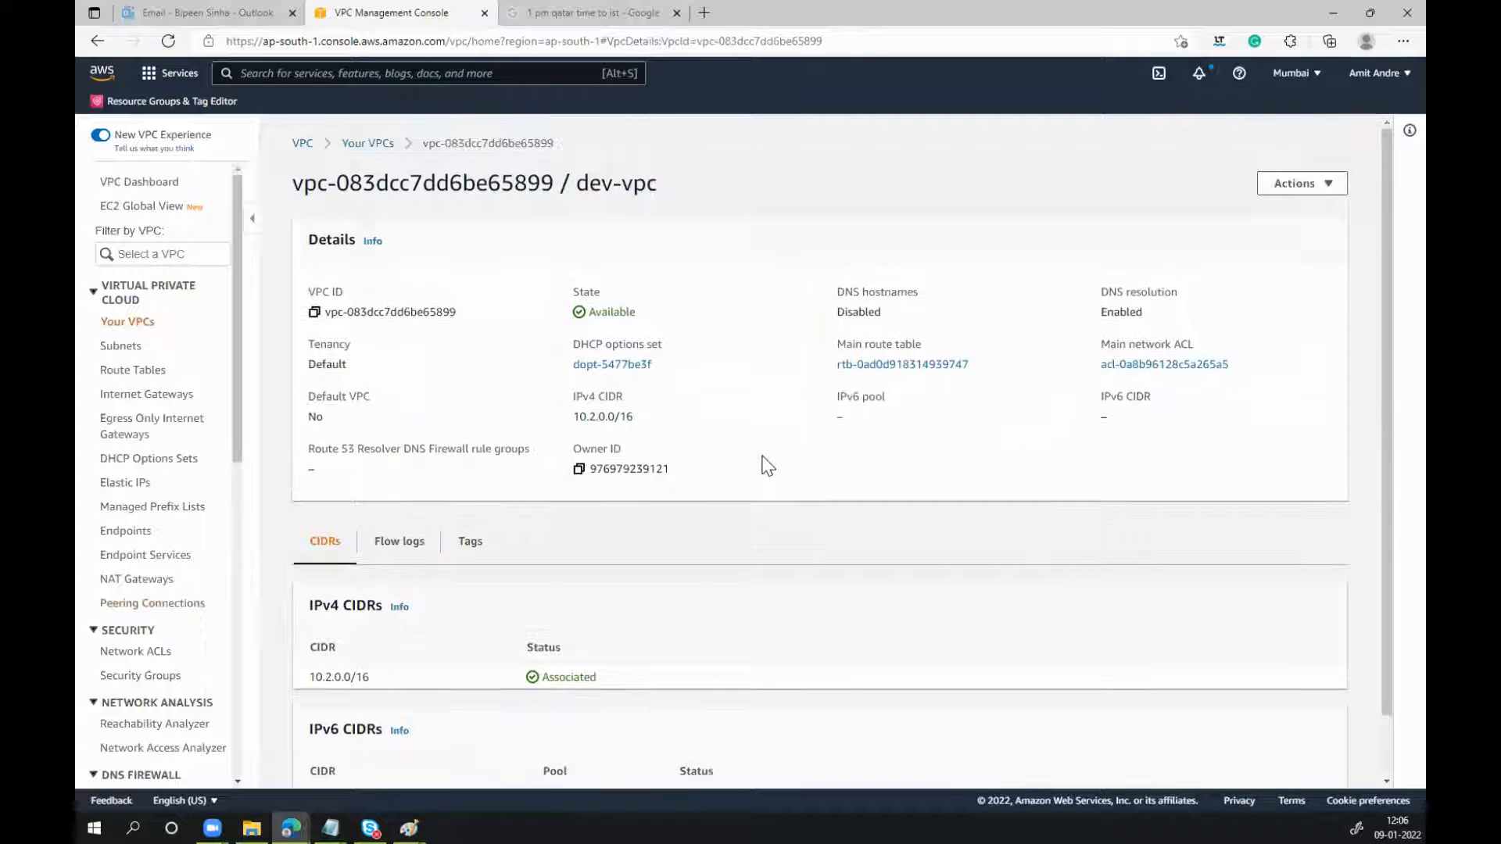
Open the prodtodev peering connection and accept its pending request
{"action": "left_click", "coordinate": [135, 604]}
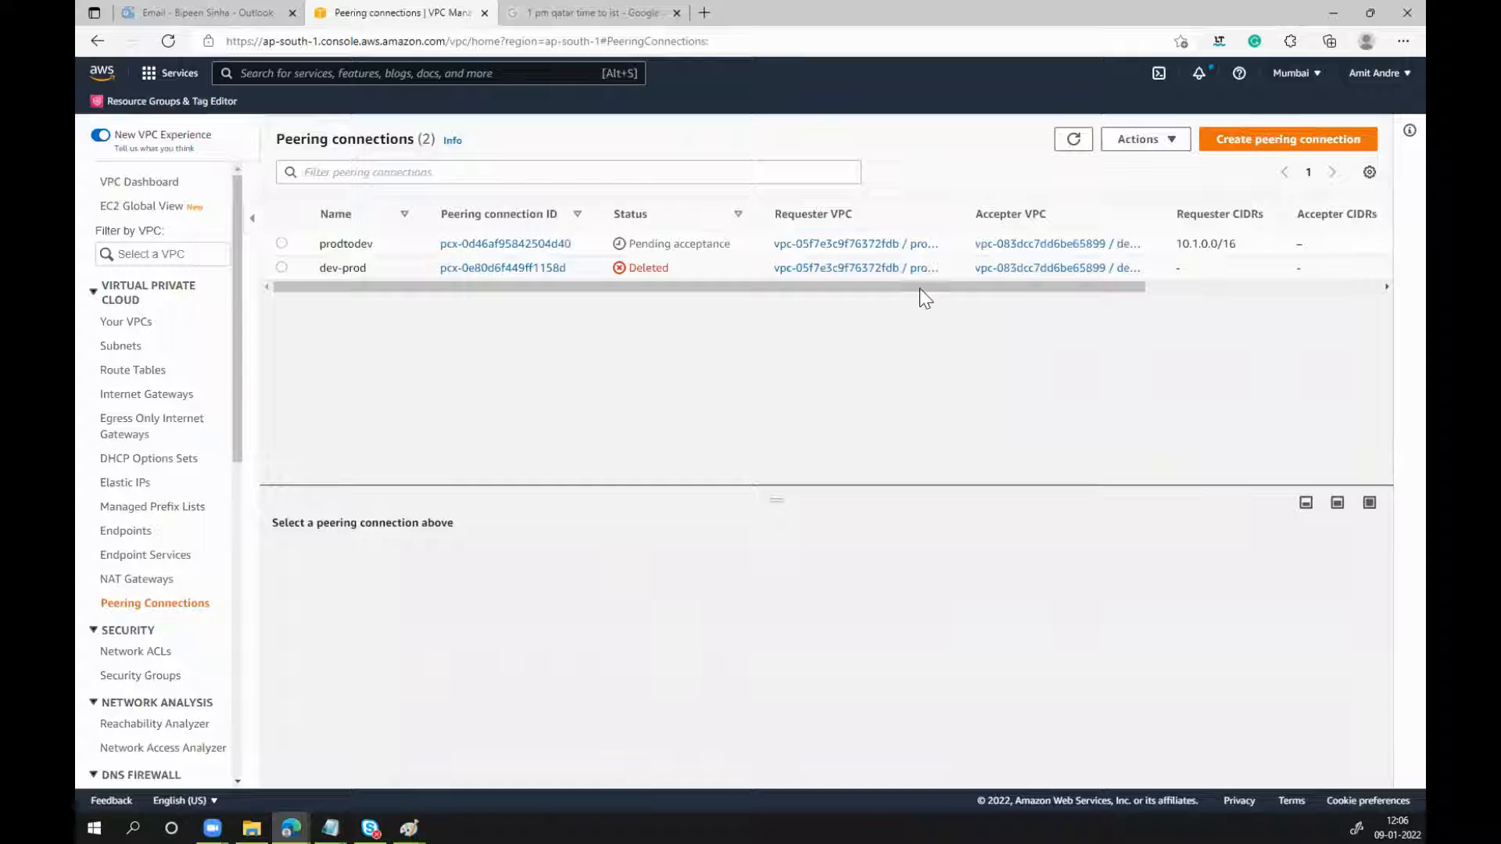
{"action": "left_click", "coordinate": [532, 246]}
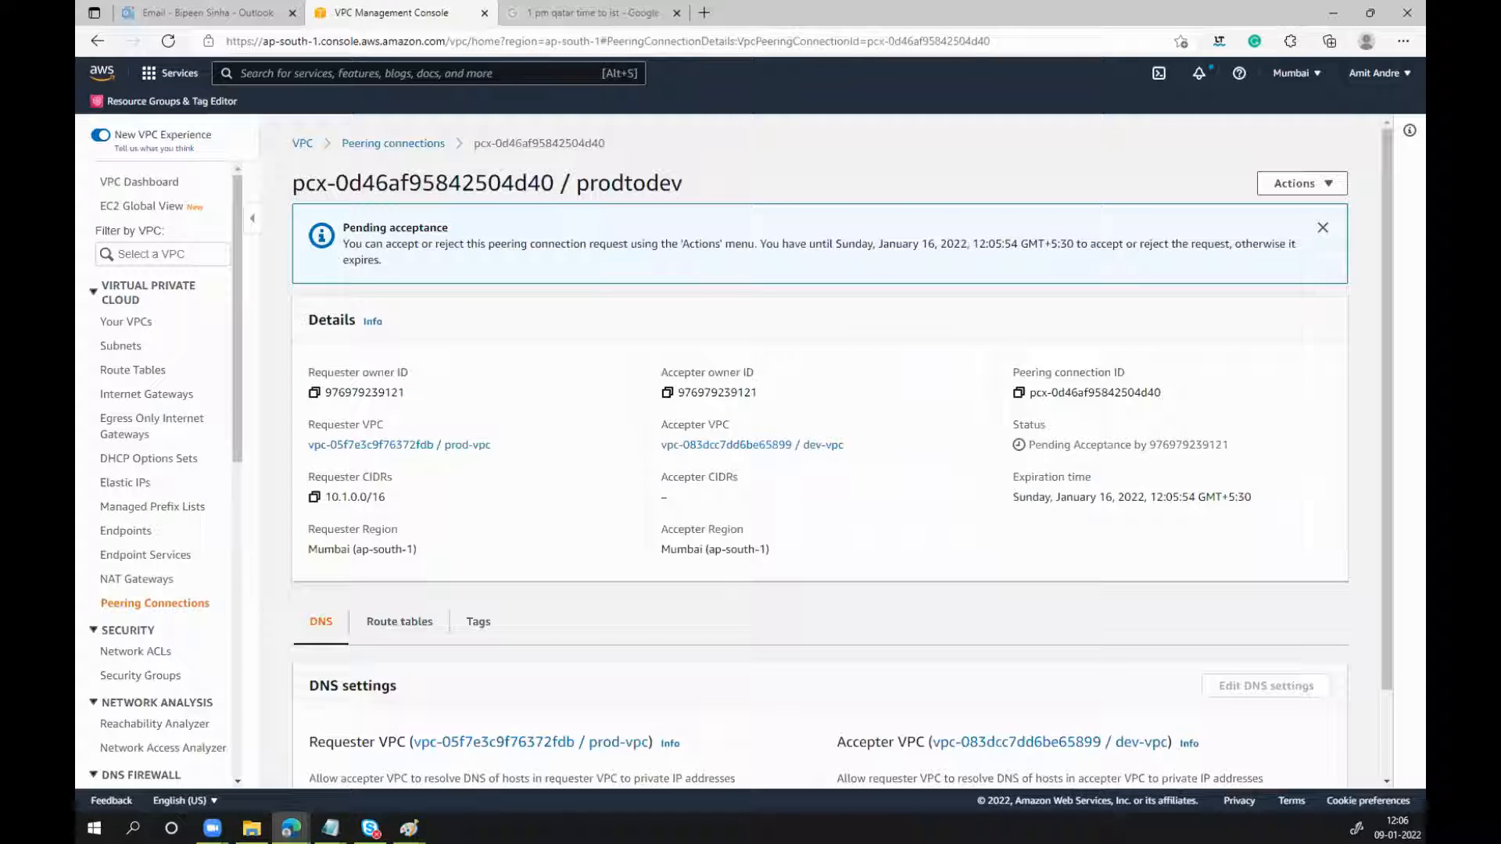
{"action": "left_click", "coordinate": [94, 43]}
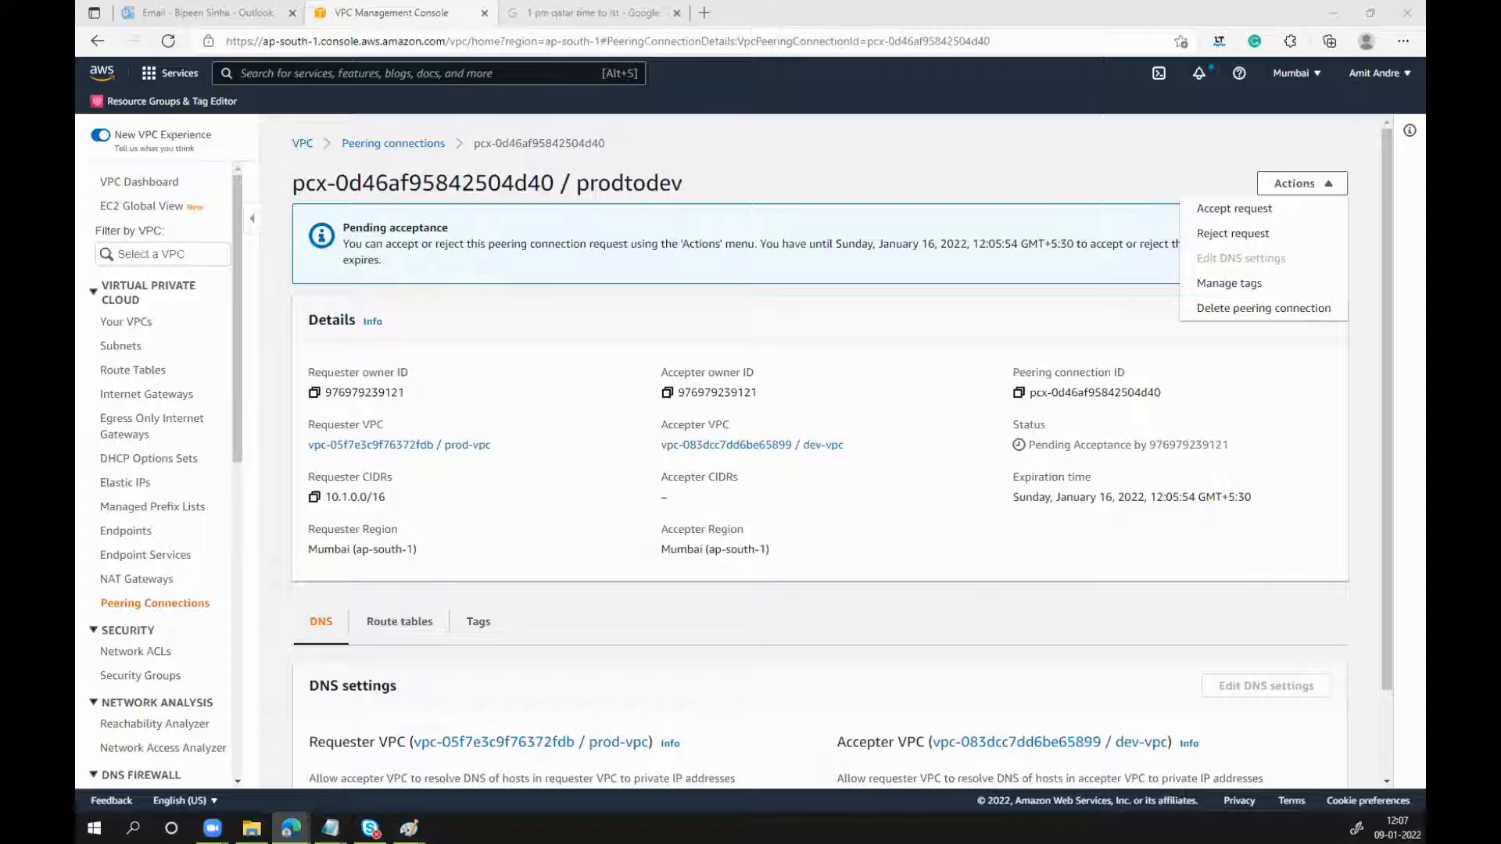
{"action": "left_click", "coordinate": [874, 312]}
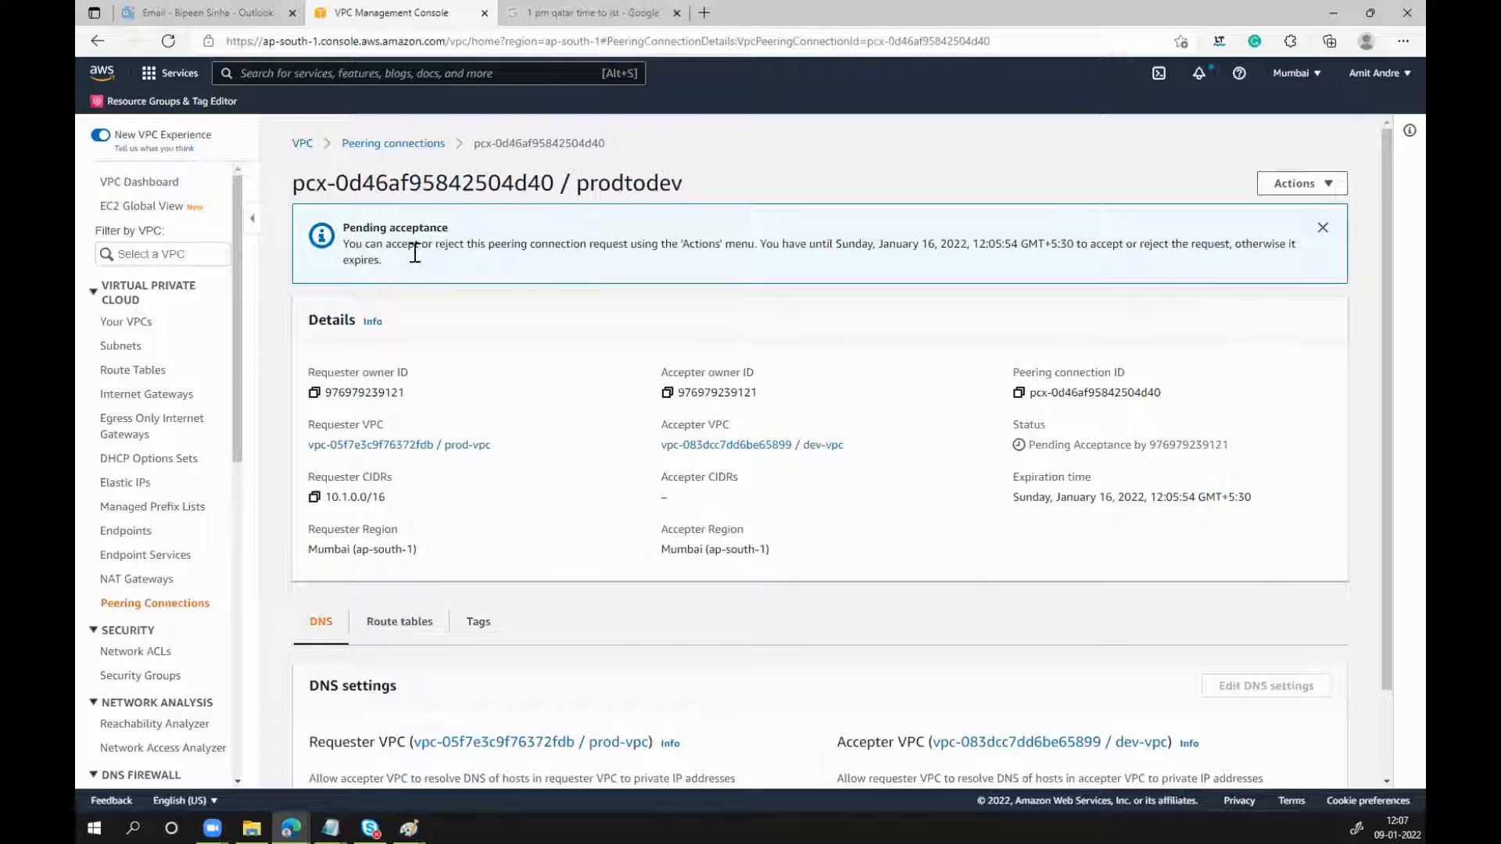
{"action": "double_click", "coordinate": [371, 228]}
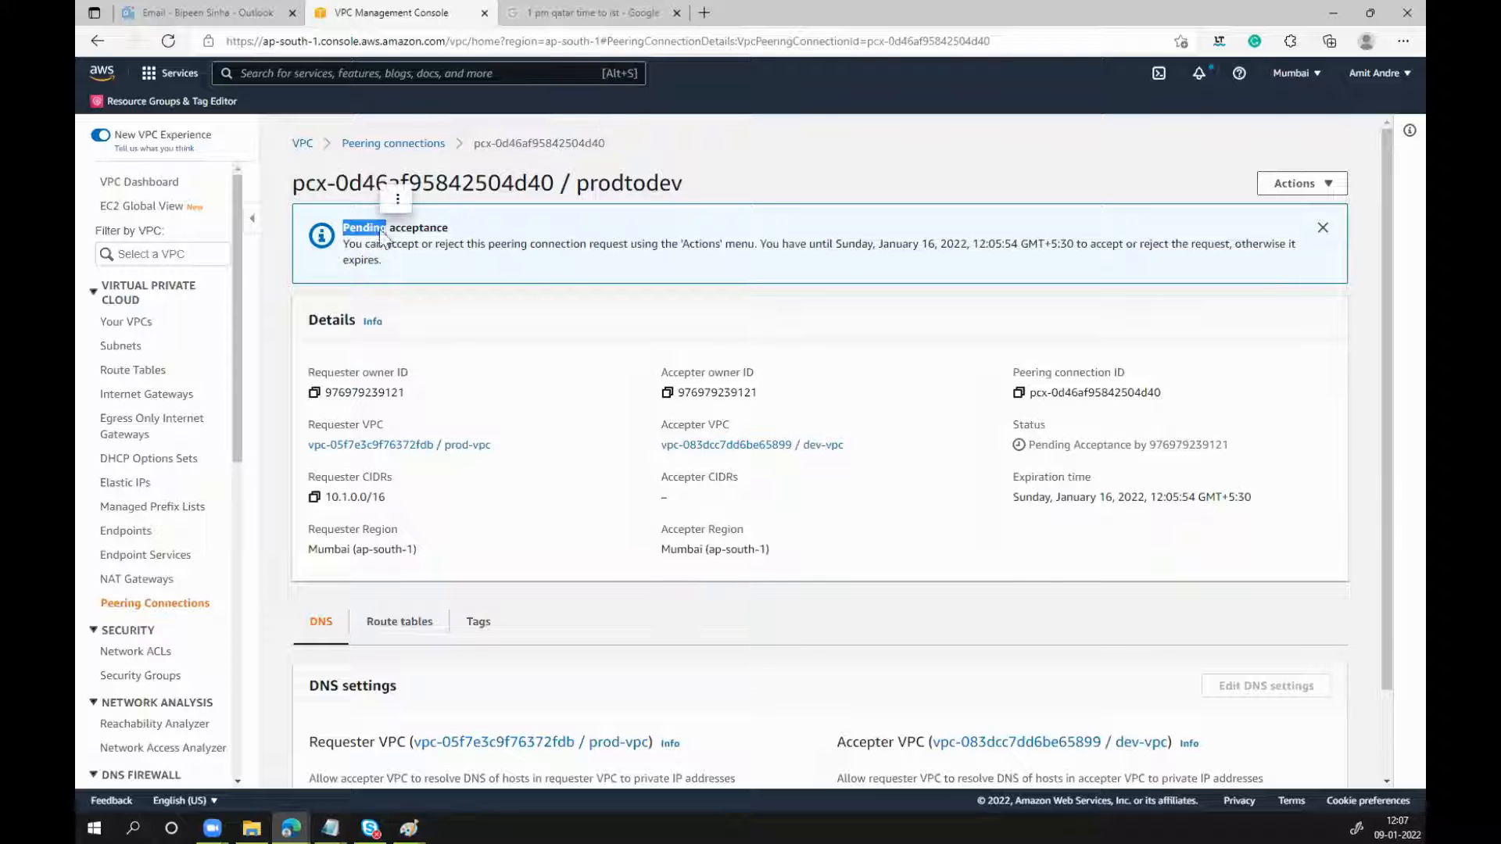
{"action": "left_click", "coordinate": [527, 261]}
{"action": "left_click", "coordinate": [1268, 188]}
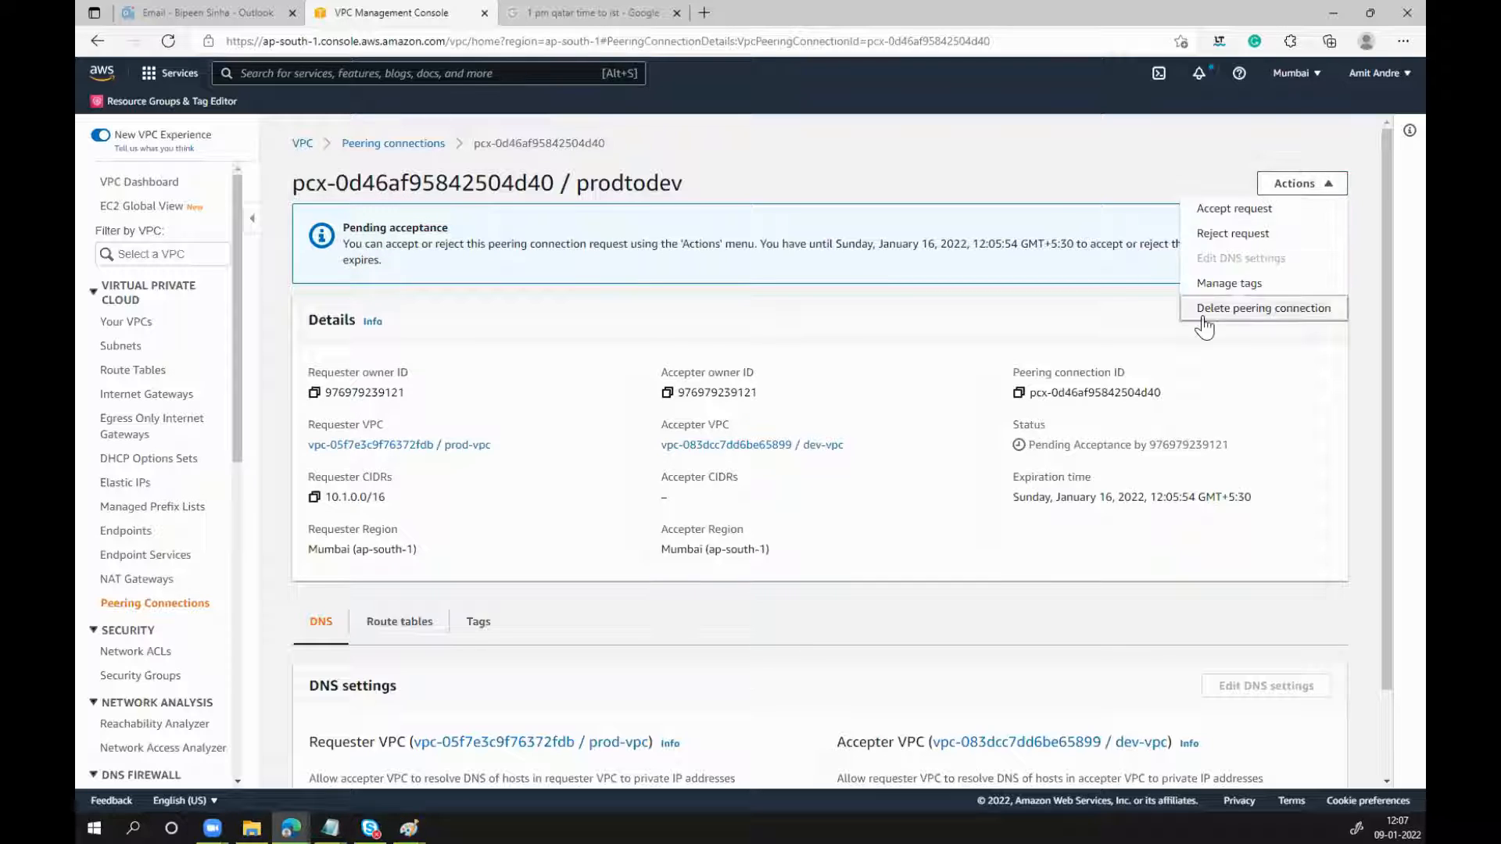
{"action": "left_click", "coordinate": [1236, 211]}
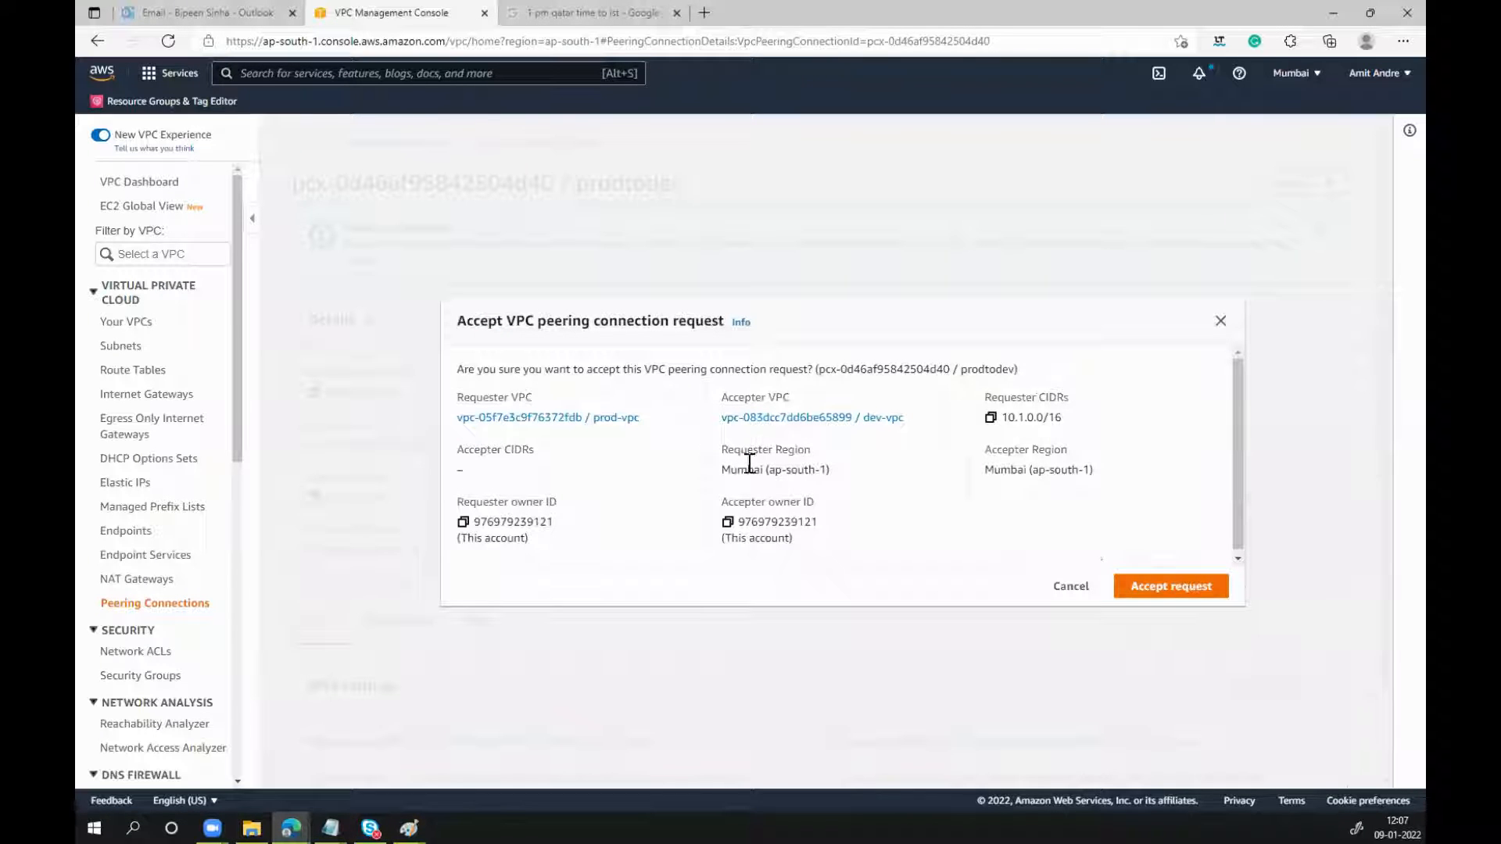
{"action": "left_click", "coordinate": [1165, 588]}
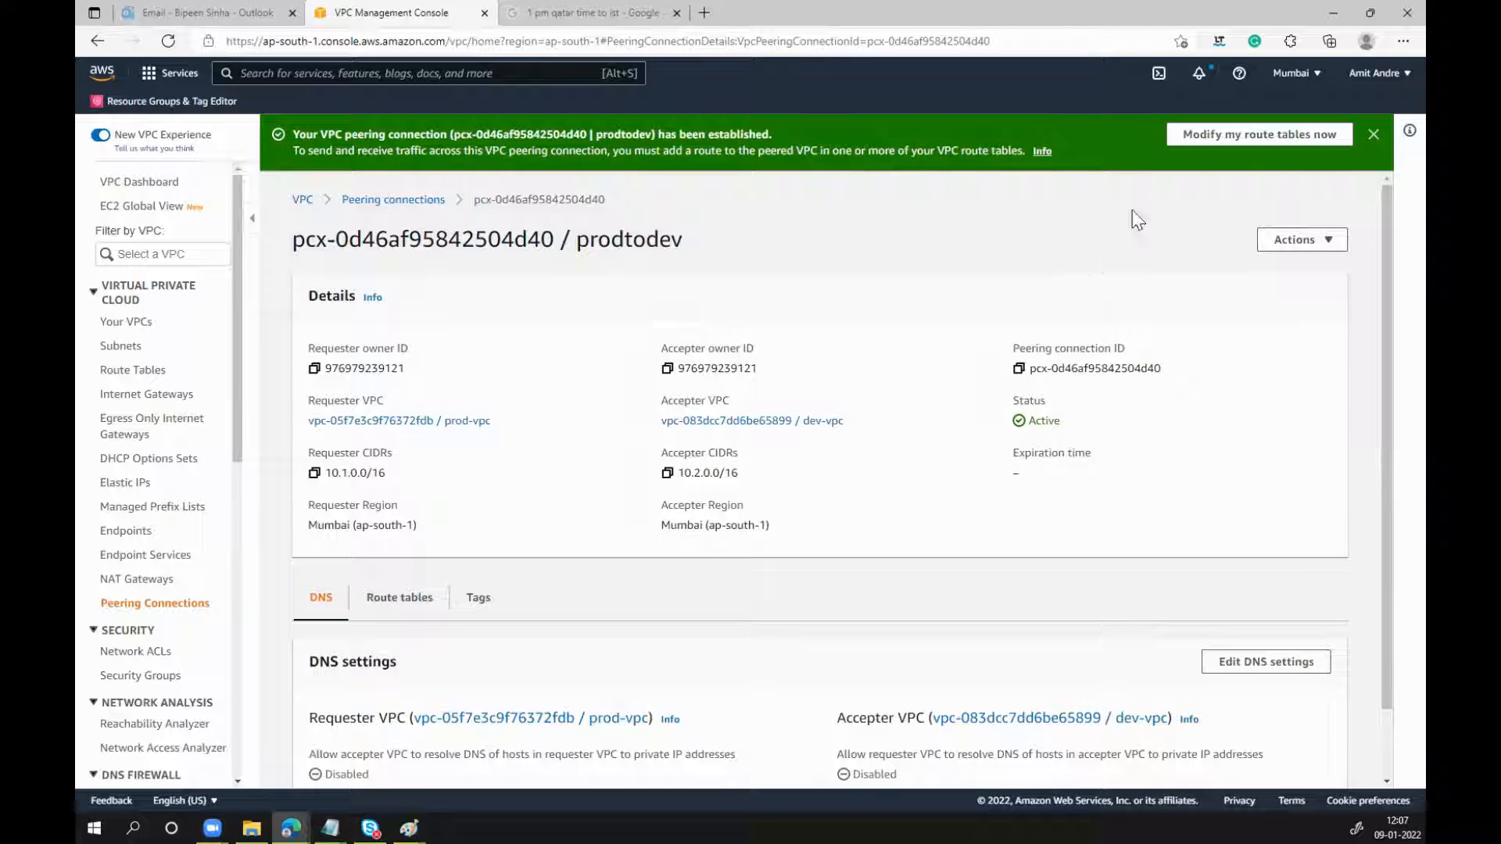
Edit the routes of prod-vpc's main route table and add a route with destination 10.2.0.0/16
{"action": "left_click", "coordinate": [1241, 140]}
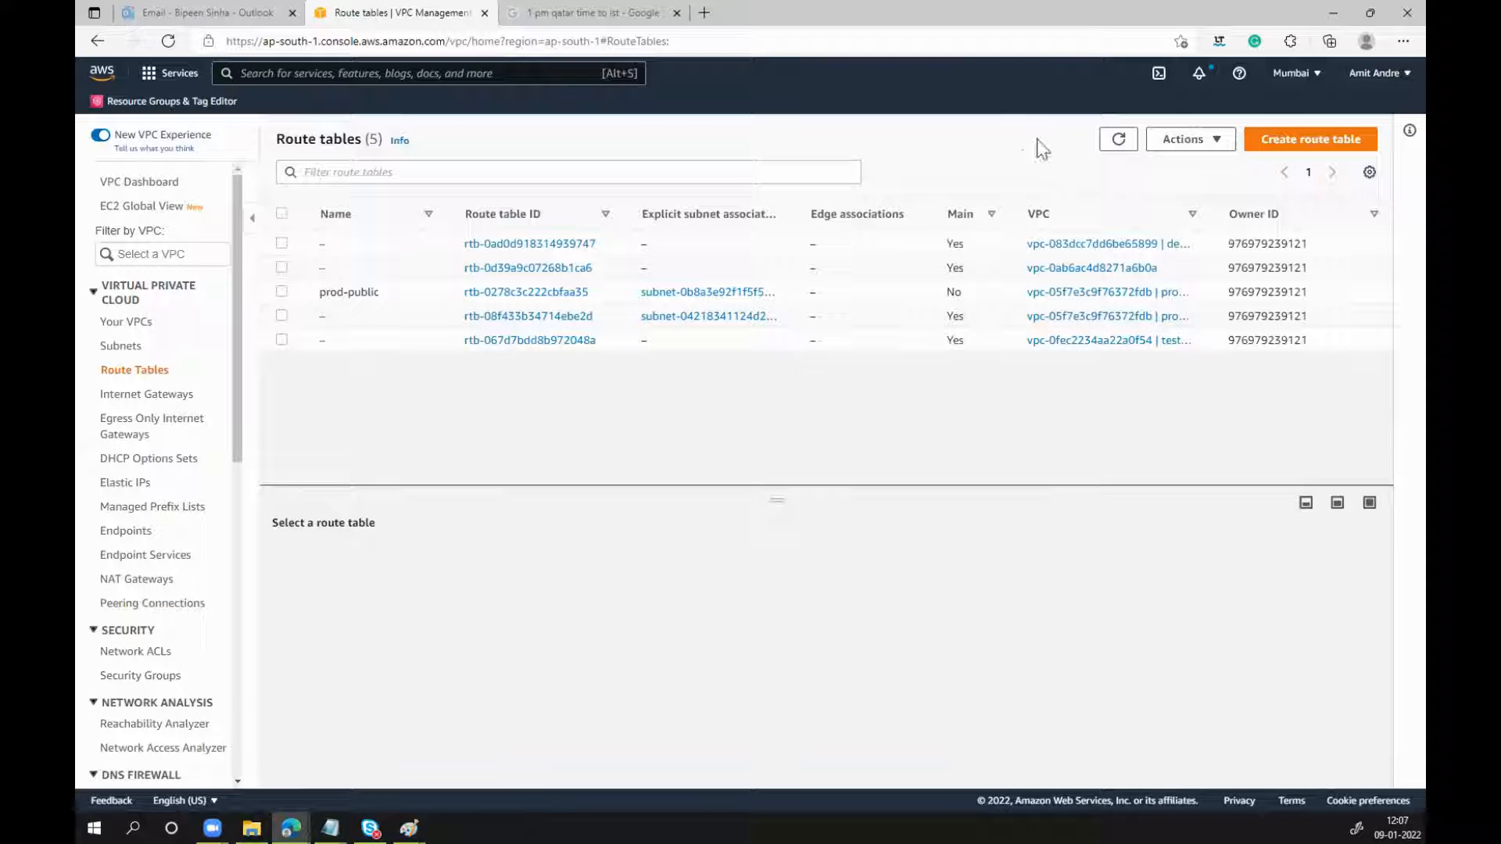
{"action": "left_click", "coordinate": [566, 316]}
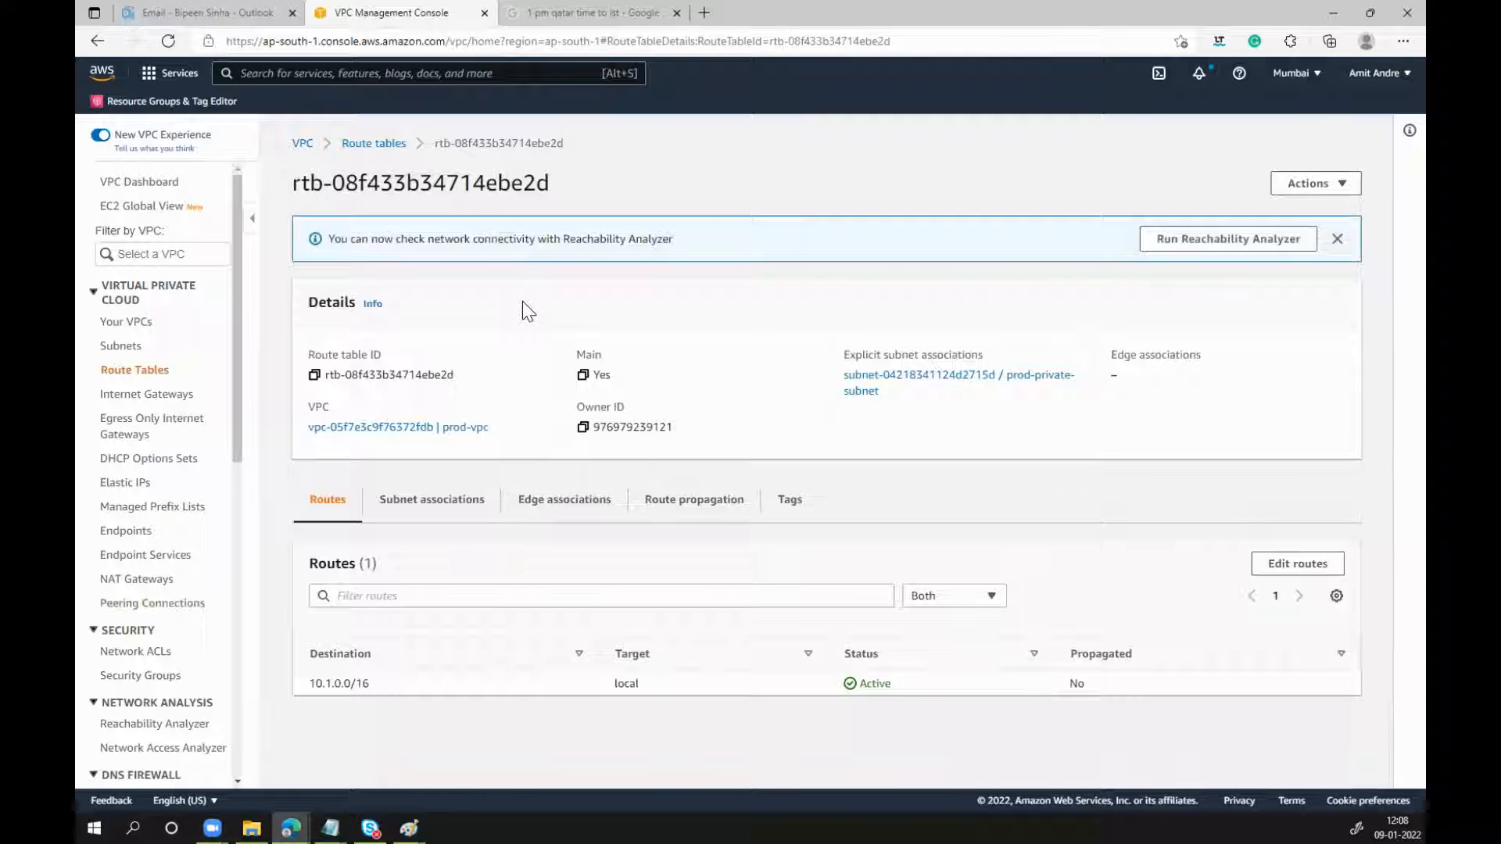
{"action": "left_click", "coordinate": [1285, 570]}
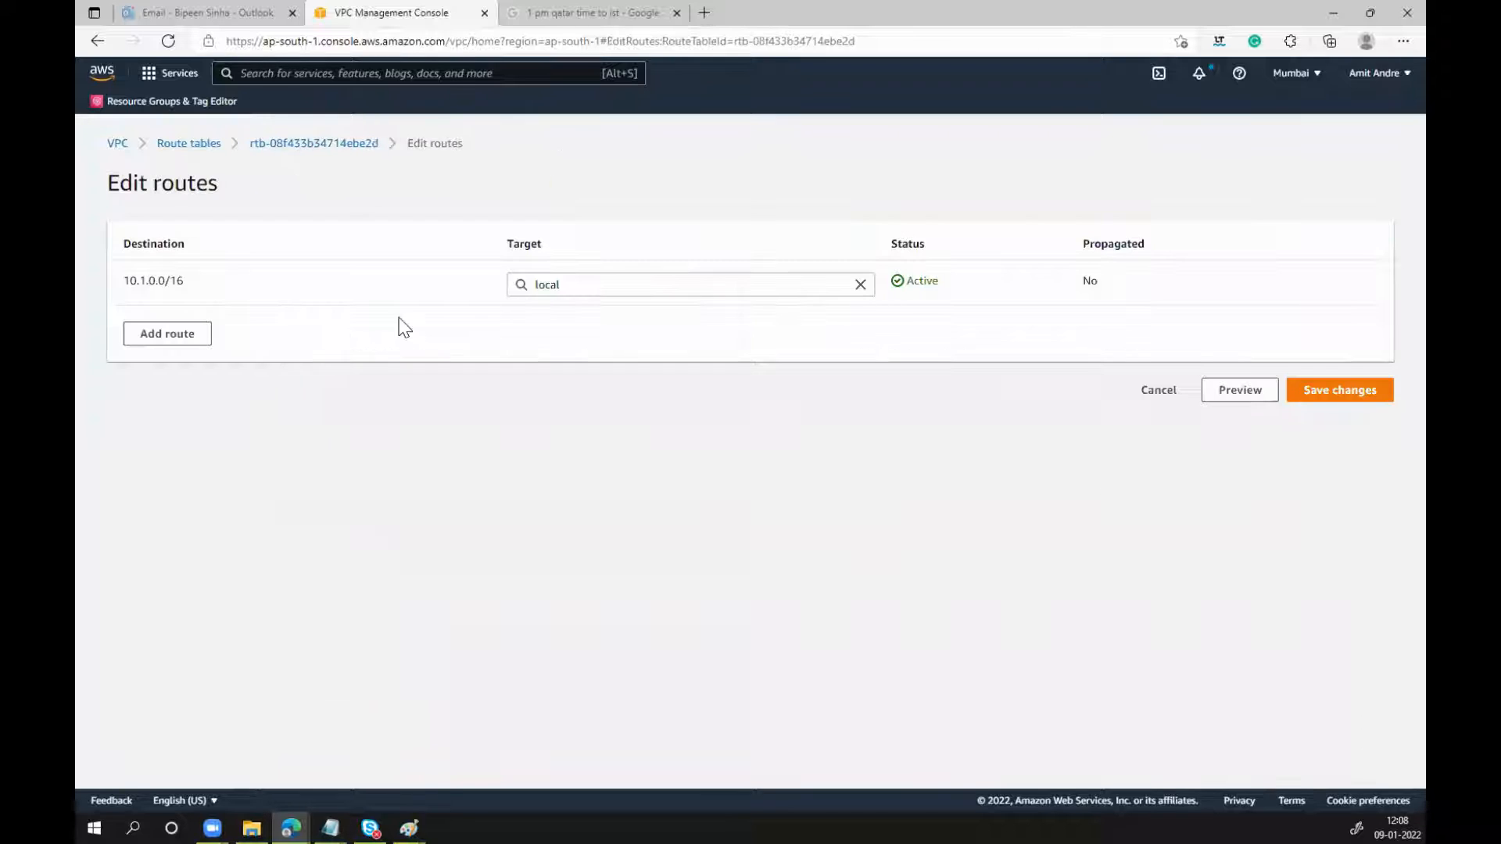
{"action": "left_click", "coordinate": [165, 334]}
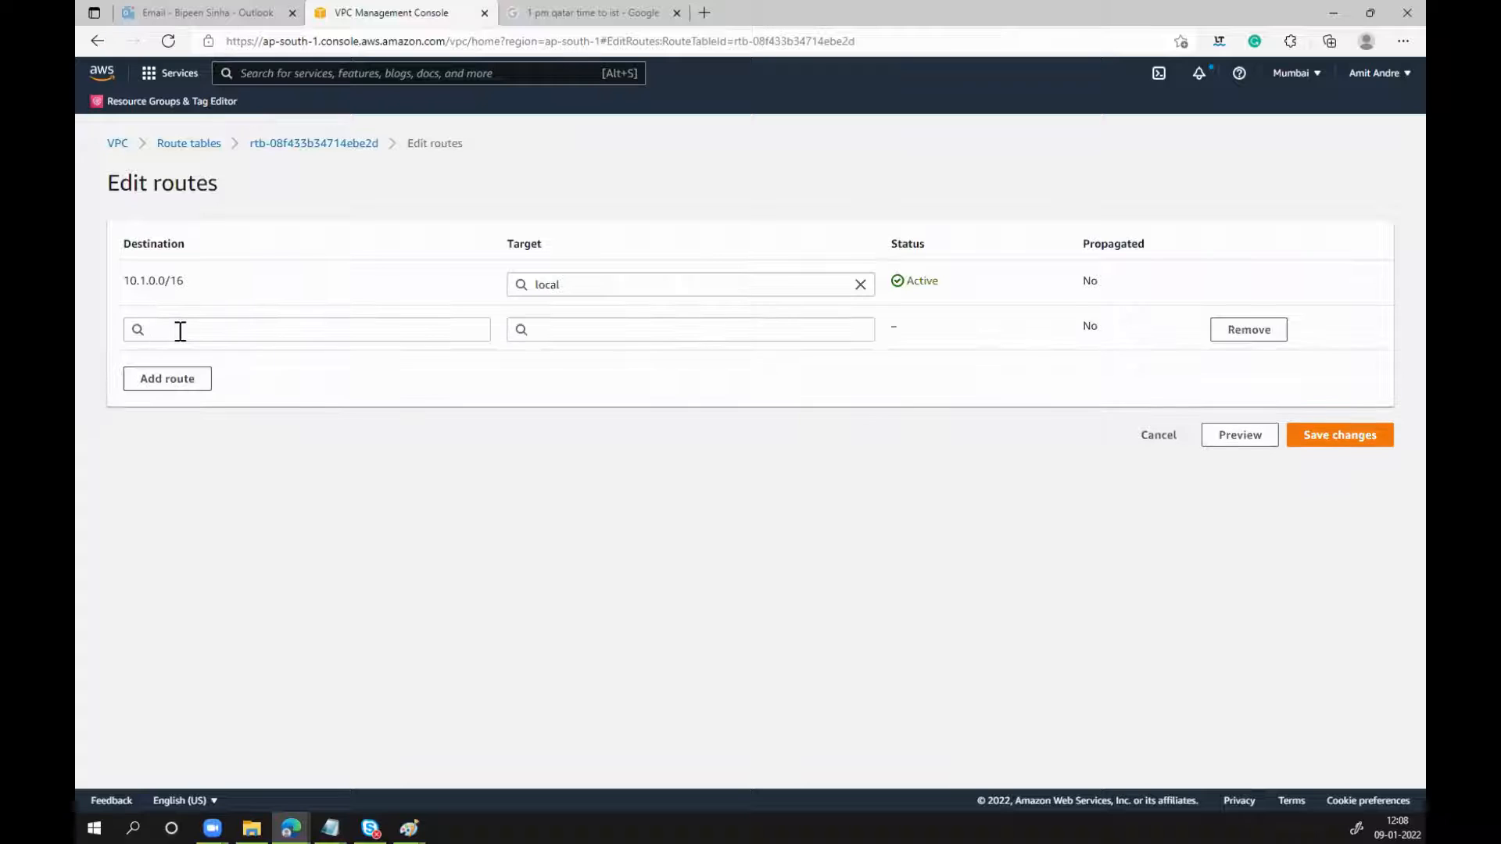
{"action": "left_click", "coordinate": [173, 332]}
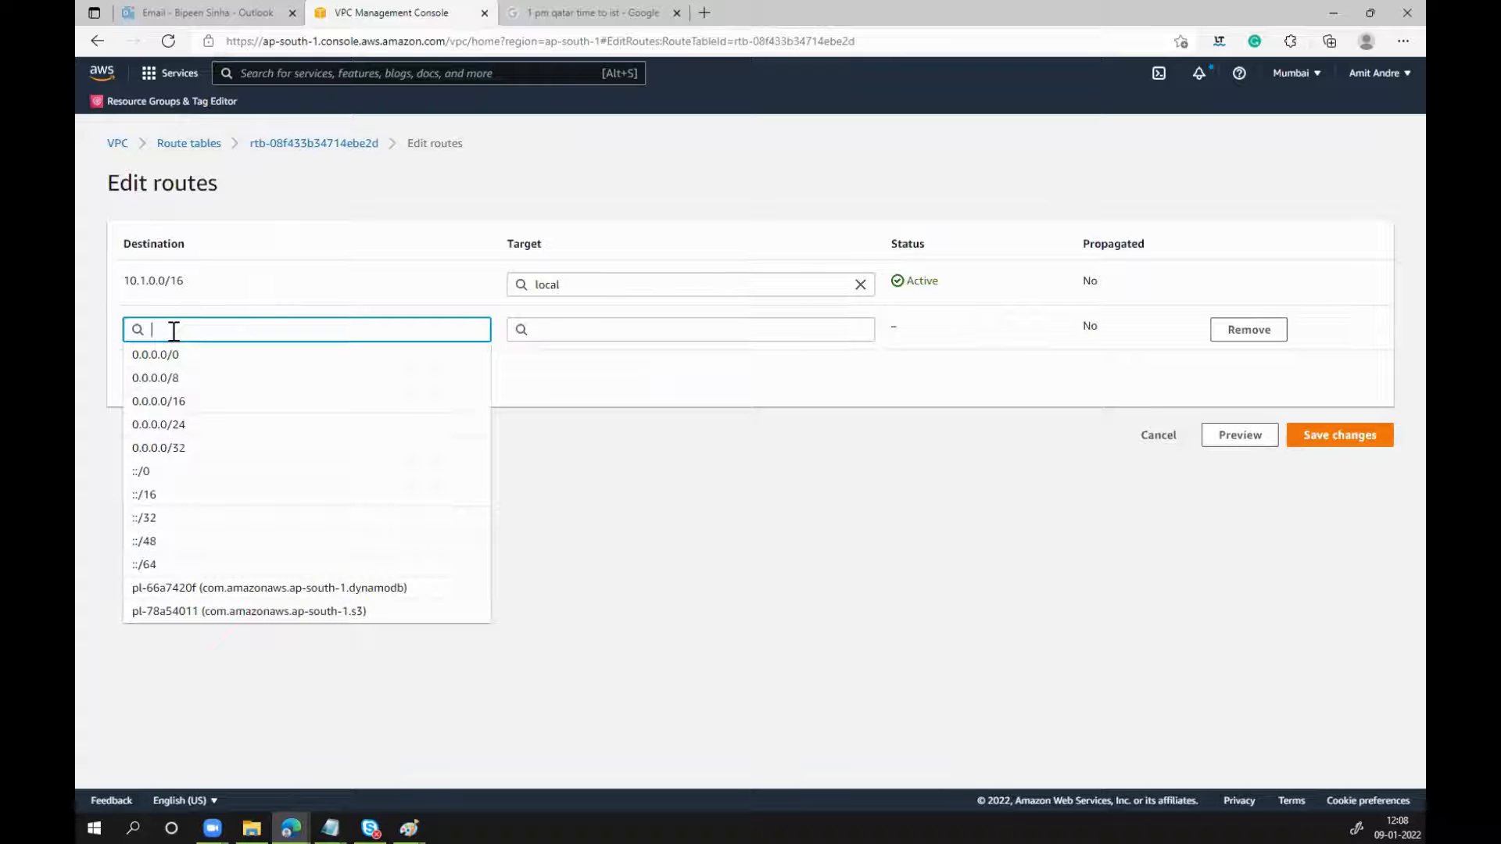
{"action": "type", "text": "10.2"}
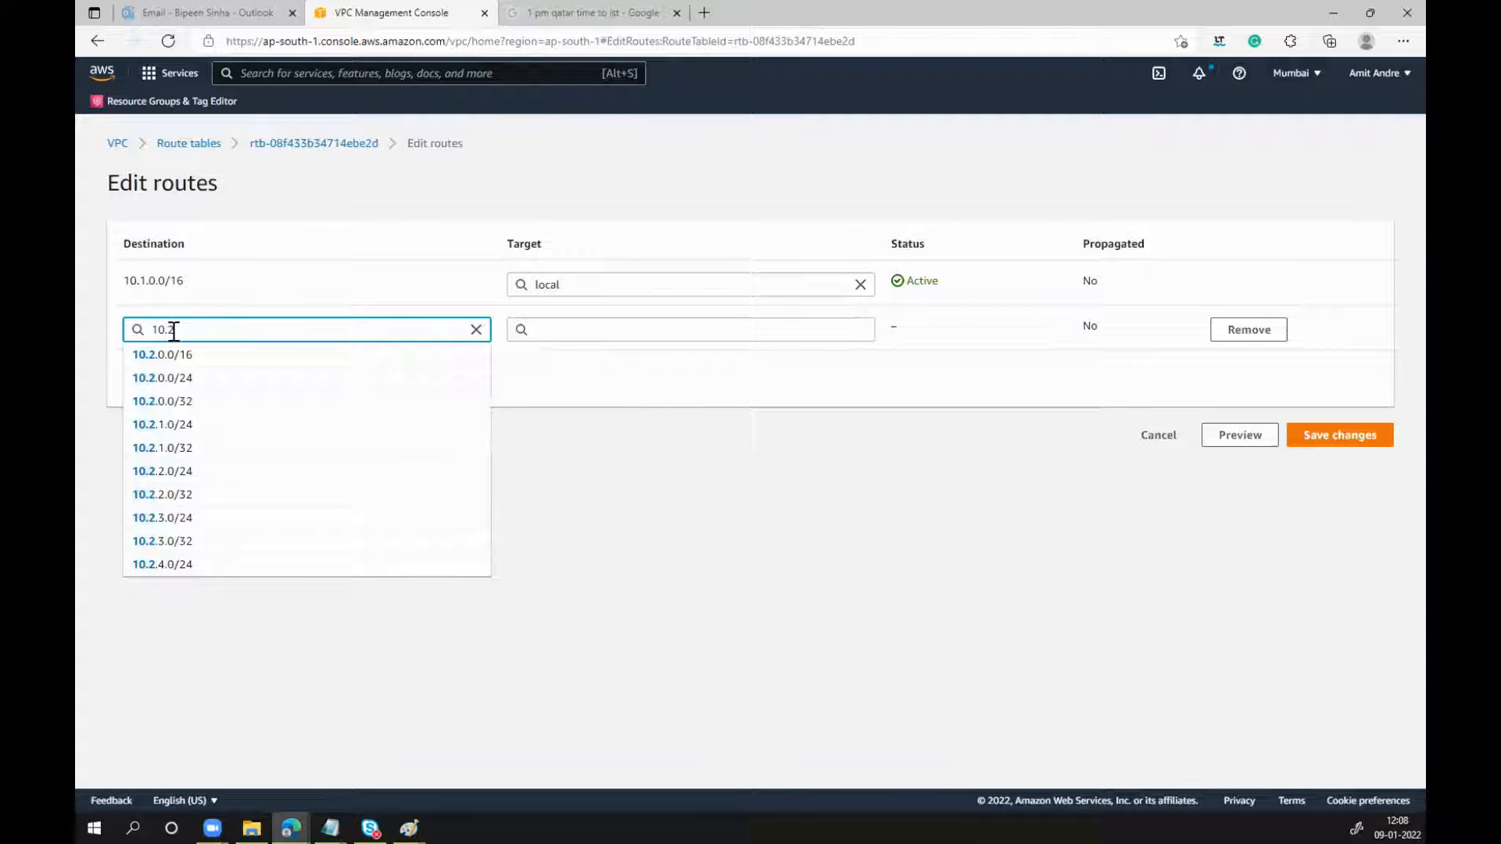
{"action": "left_click", "coordinate": [209, 356]}
Set the new route's target to the prodtodev peering connection and save the route changes
{"action": "left_click", "coordinate": [579, 329]}
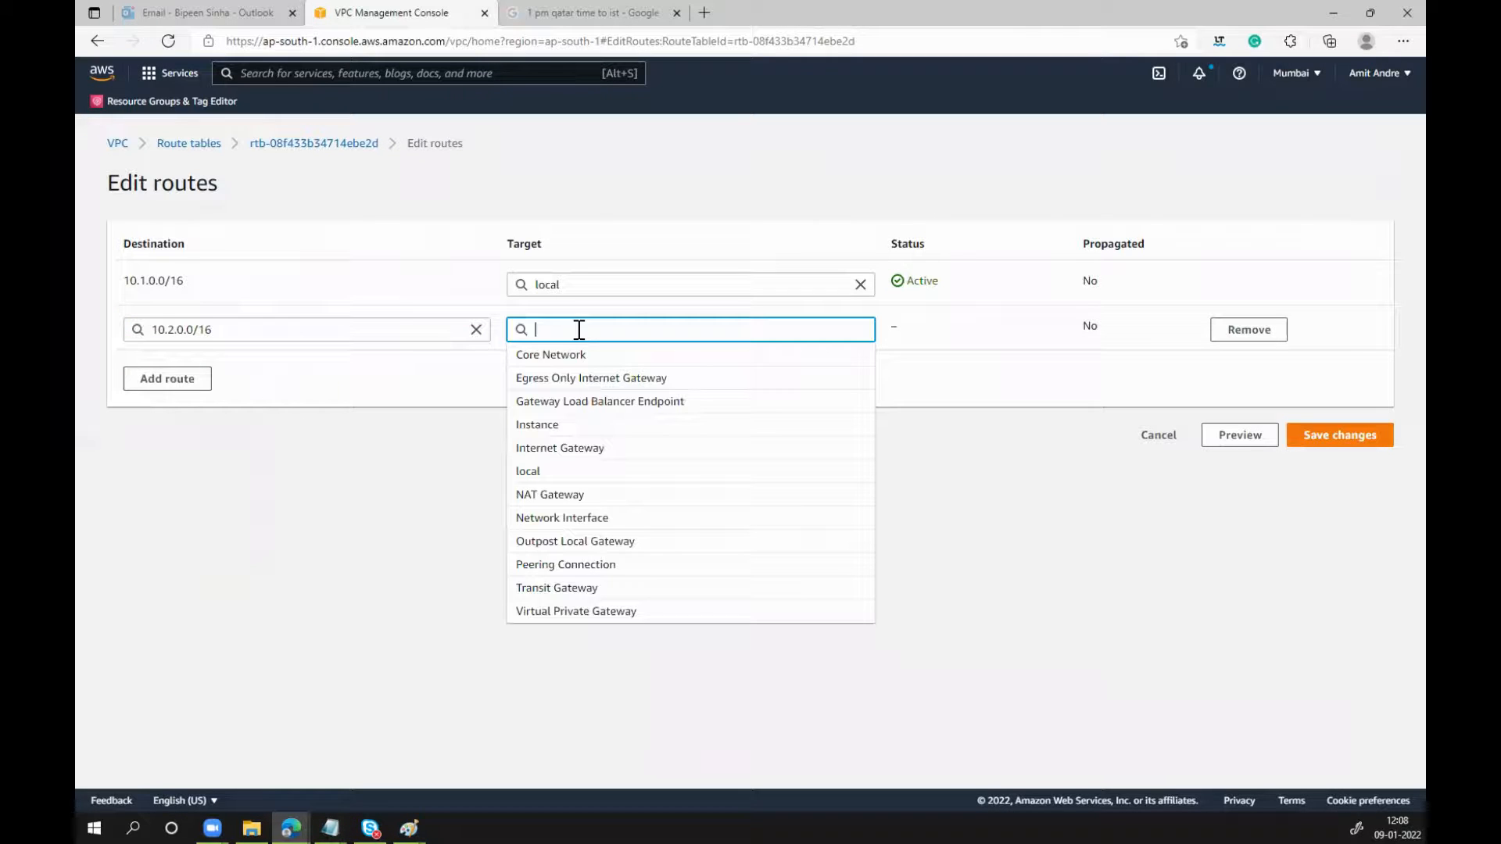
{"action": "left_click", "coordinate": [586, 567]}
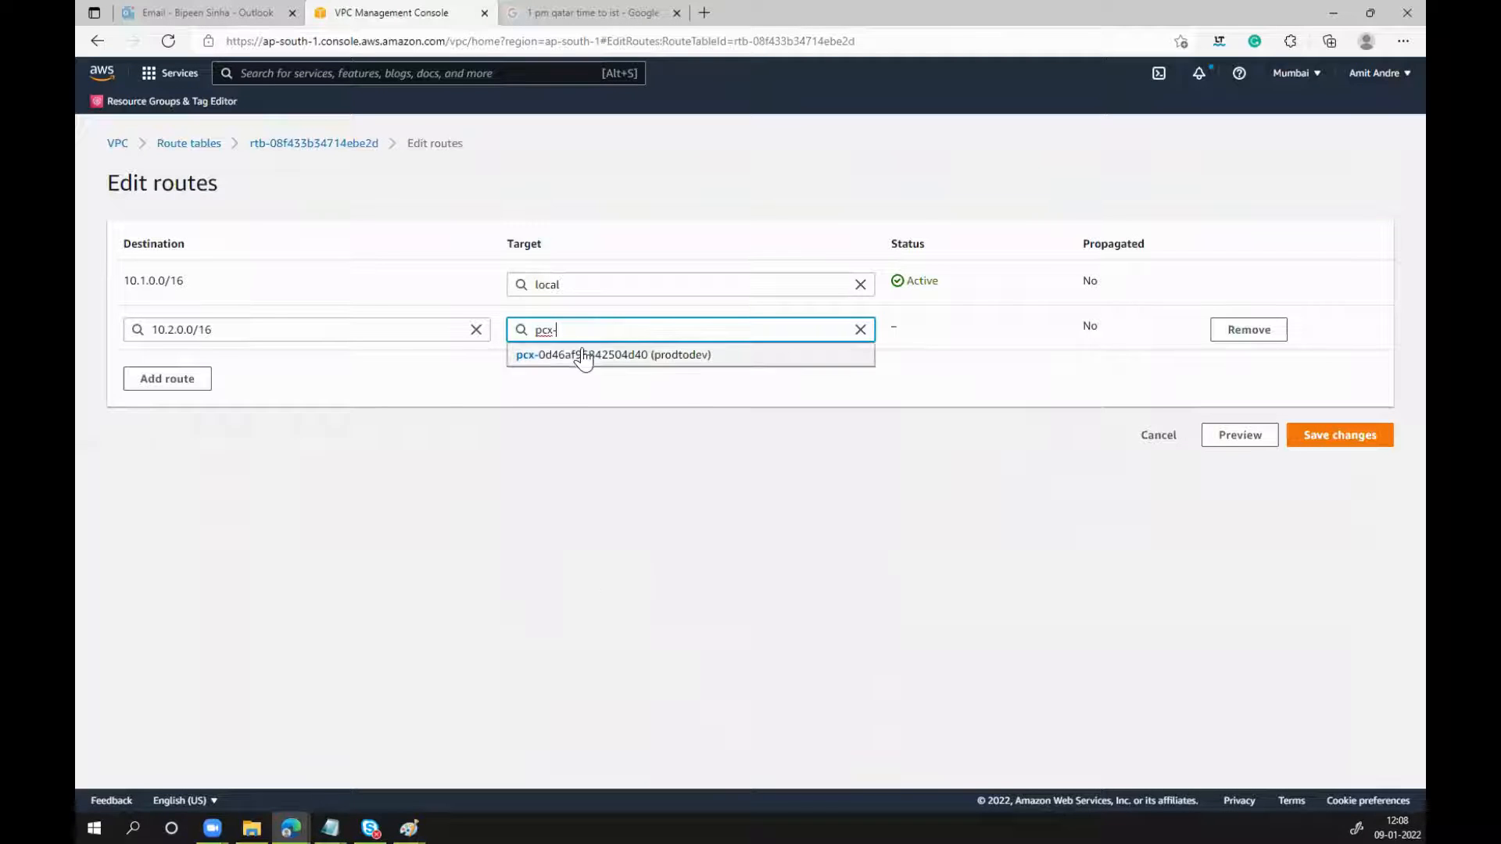
{"action": "left_click", "coordinate": [654, 365]}
{"action": "left_click", "coordinate": [1330, 454]}
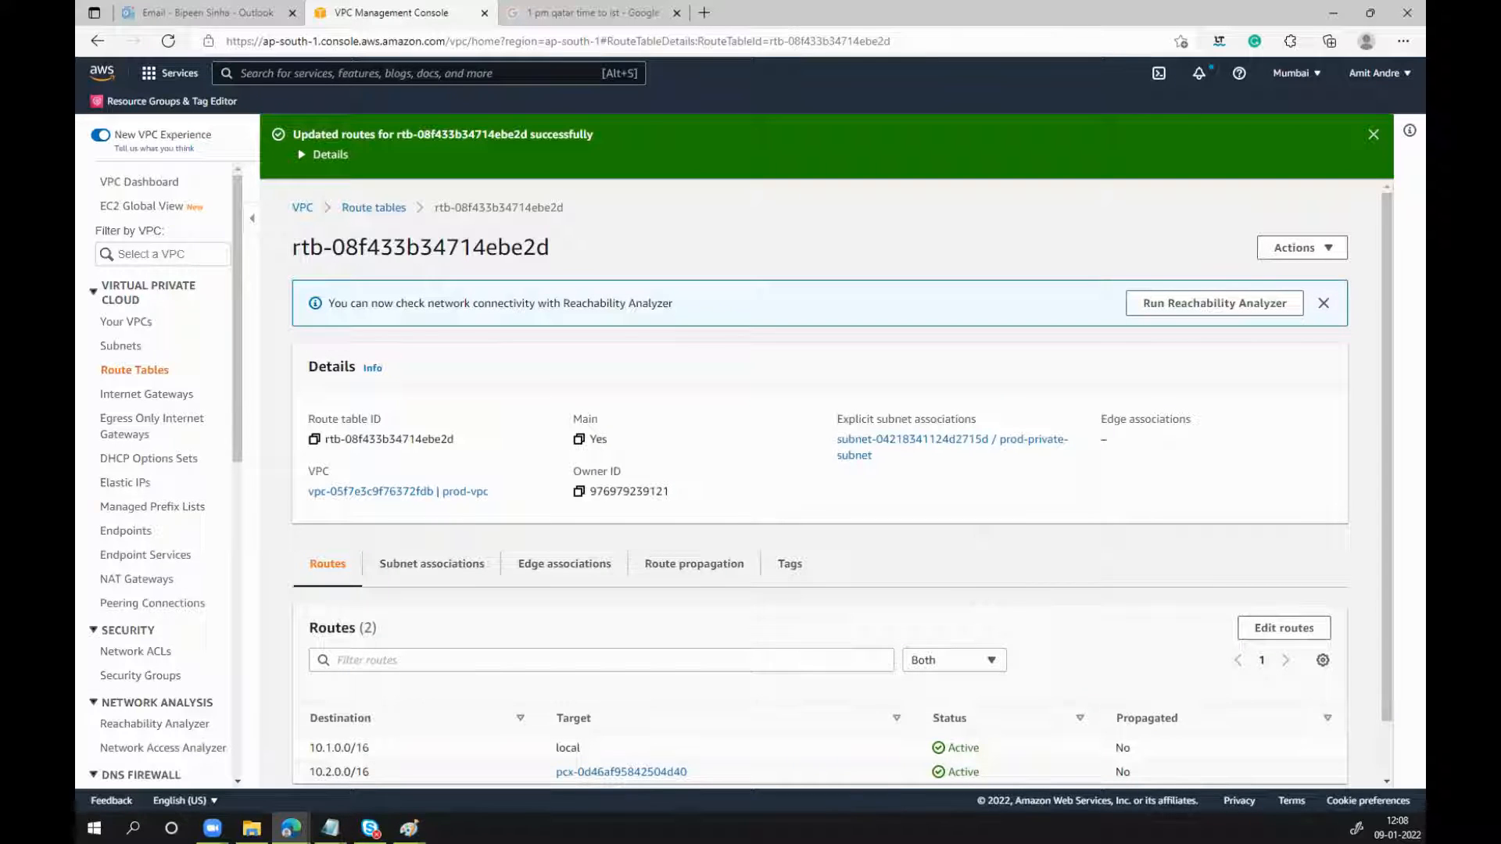
{"action": "scroll", "coordinate": [143, 485], "scroll_direction": "down", "scroll_amount": 5}
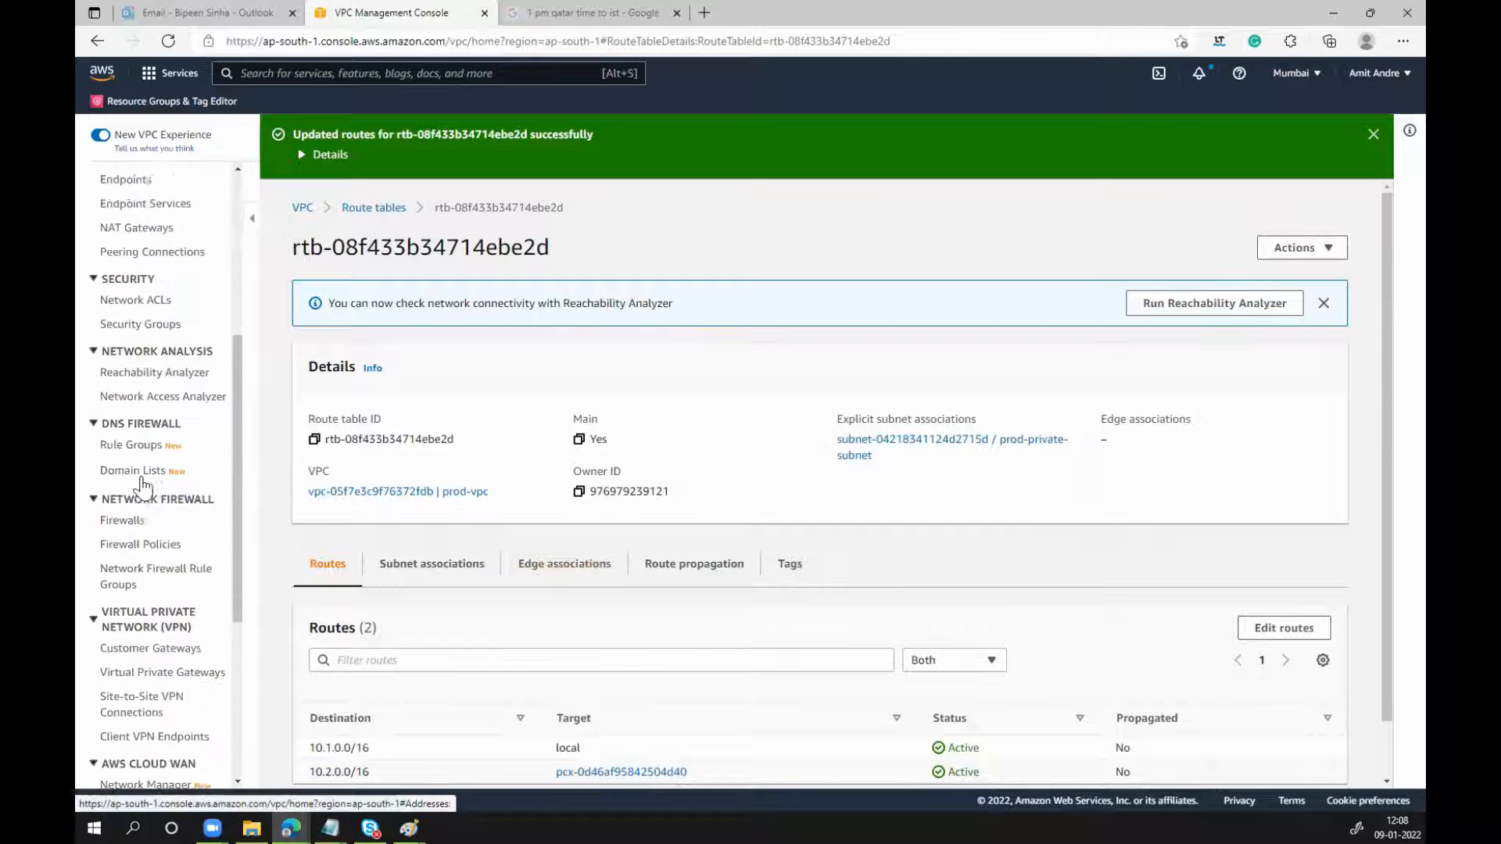
Create a transit gateway with the name tag myGW, keeping the default configuration options
{"action": "scroll", "coordinate": [143, 485], "scroll_direction": "down", "scroll_amount": 4}
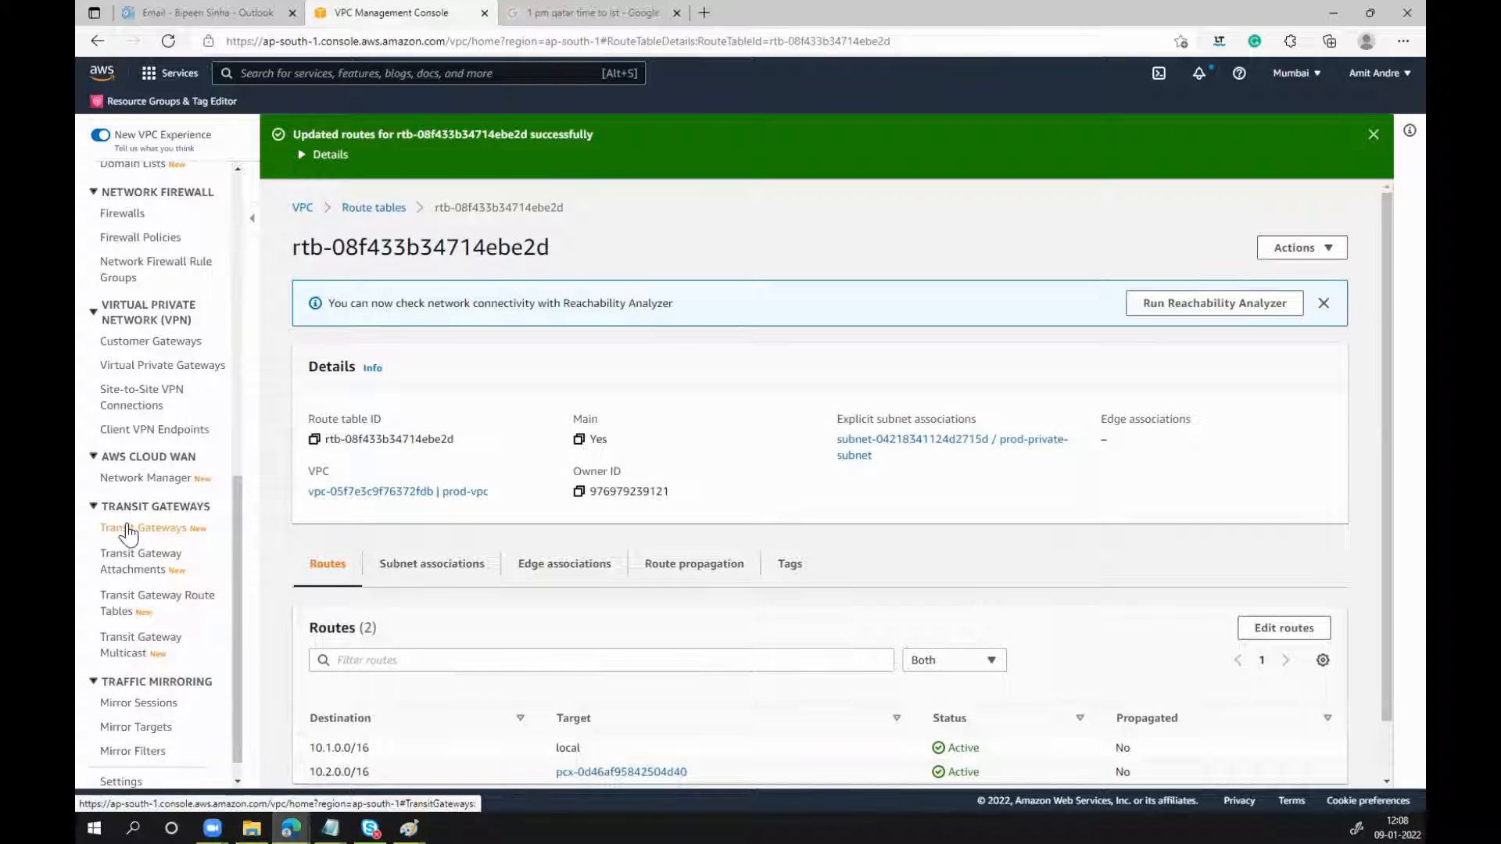
{"action": "left_click", "coordinate": [128, 530]}
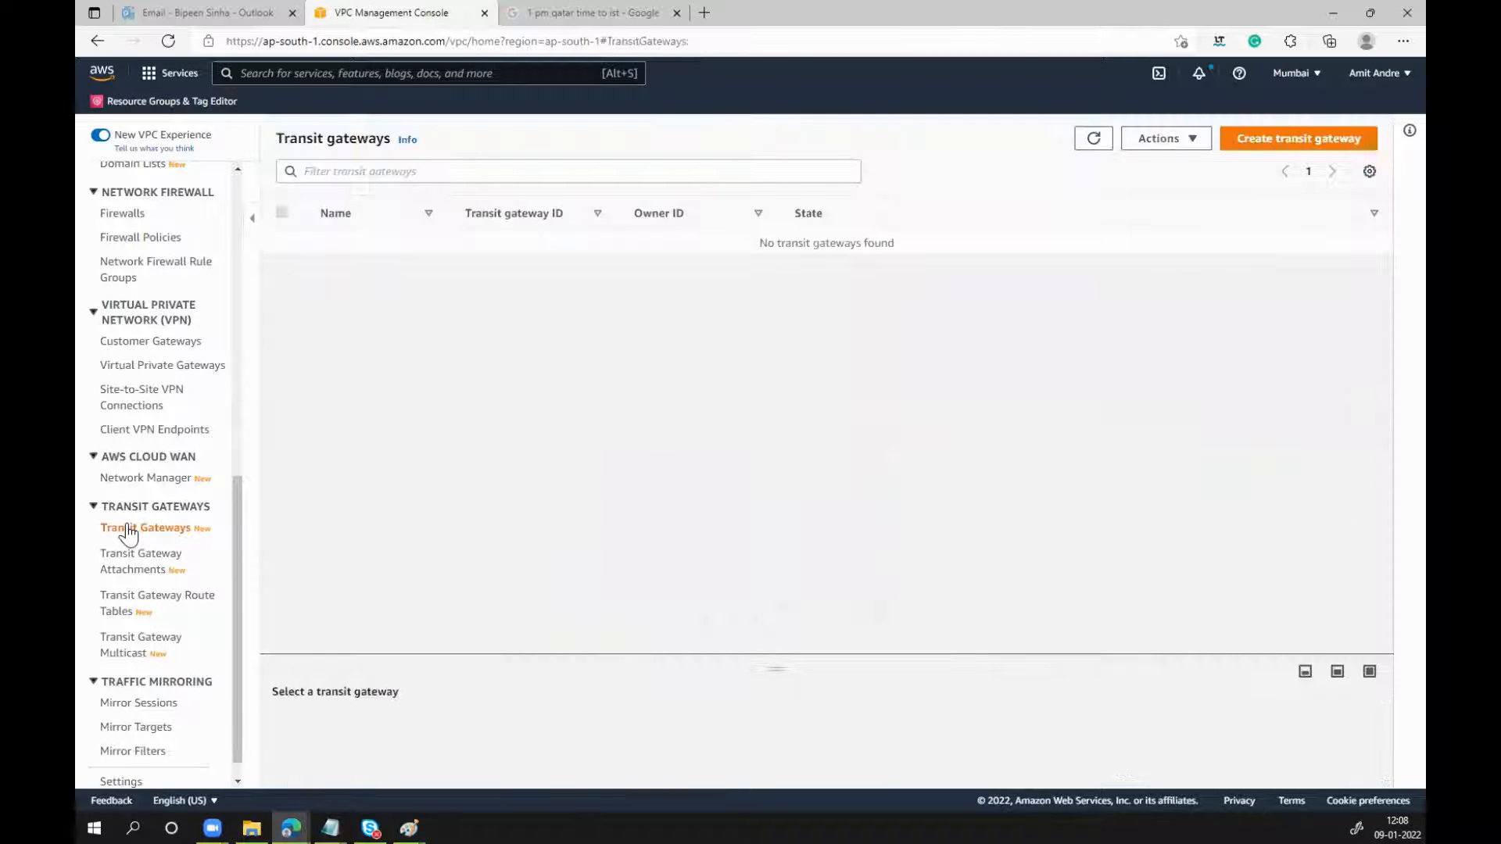
{"action": "left_click", "coordinate": [1284, 143]}
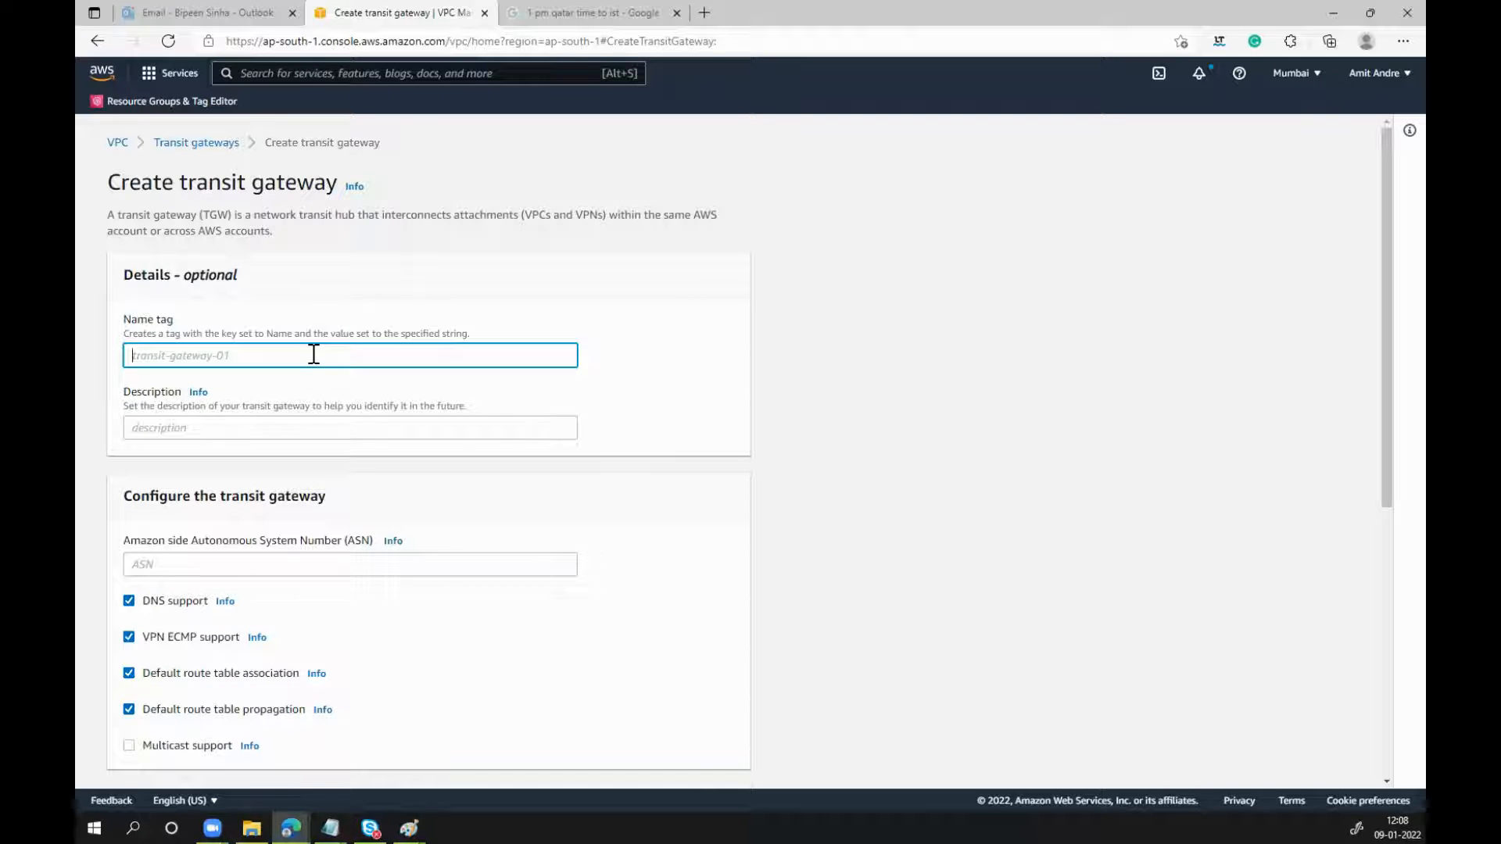
{"action": "type", "text": "myGW"}
{"action": "scroll", "coordinate": [314, 354], "scroll_direction": "down", "scroll_amount": 3}
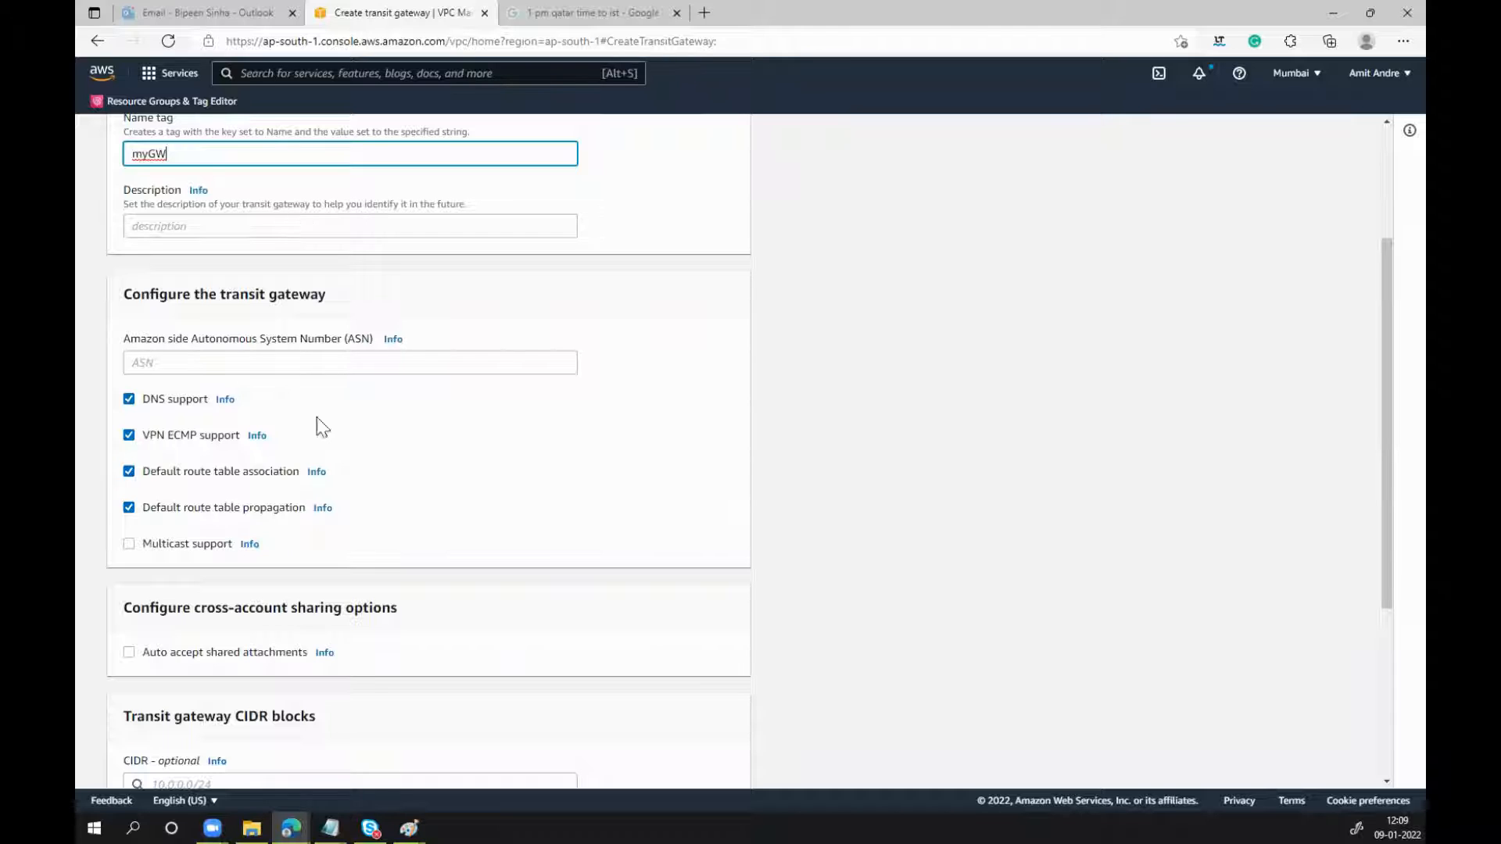
{"action": "scroll", "coordinate": [422, 425], "scroll_direction": "down", "scroll_amount": 3}
{"action": "scroll", "coordinate": [328, 344], "scroll_direction": "down", "scroll_amount": 2}
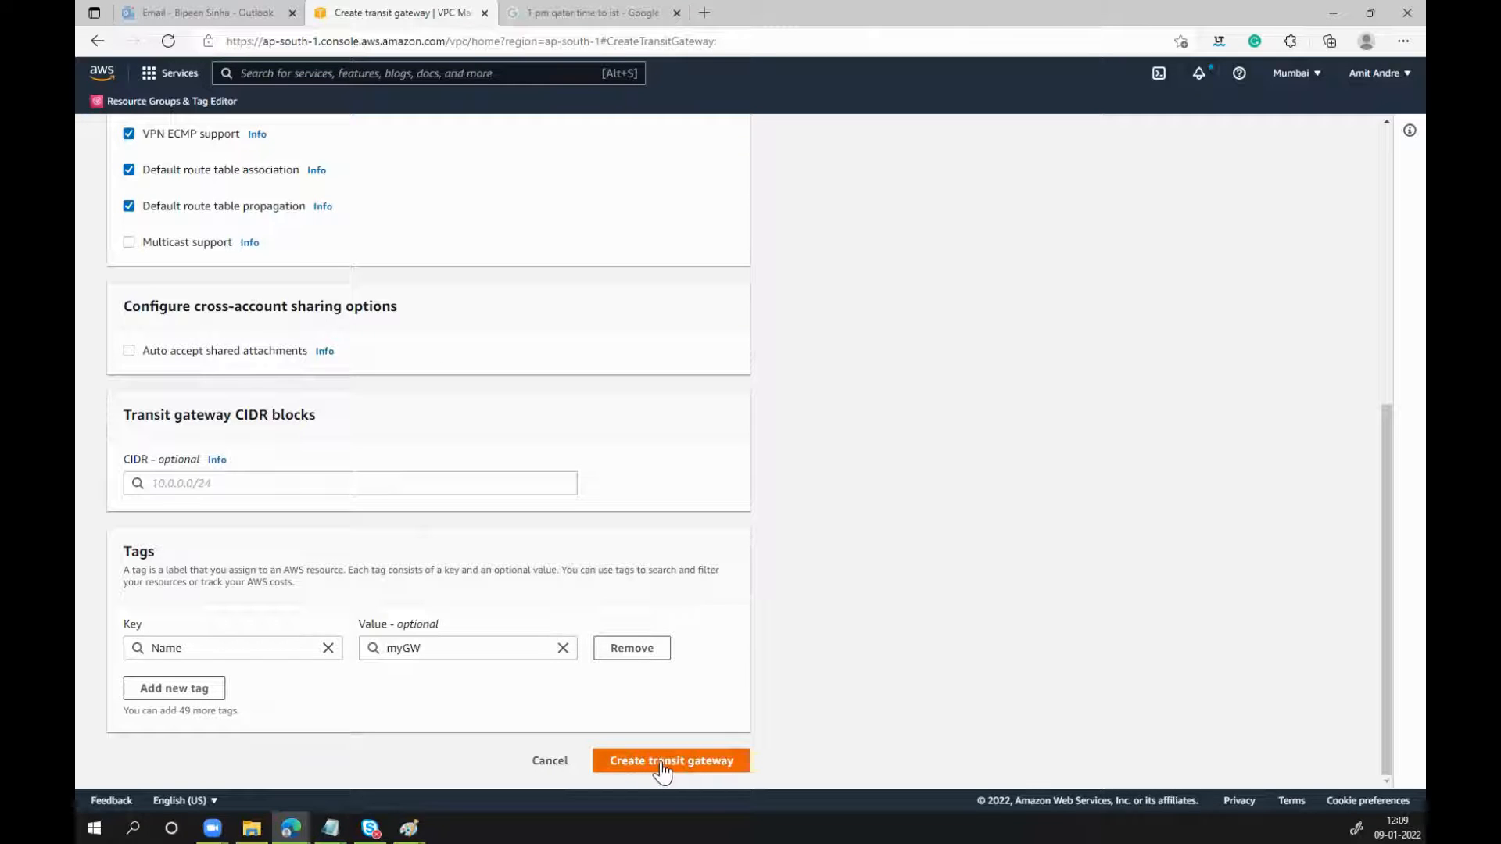
{"action": "left_click", "coordinate": [661, 762]}
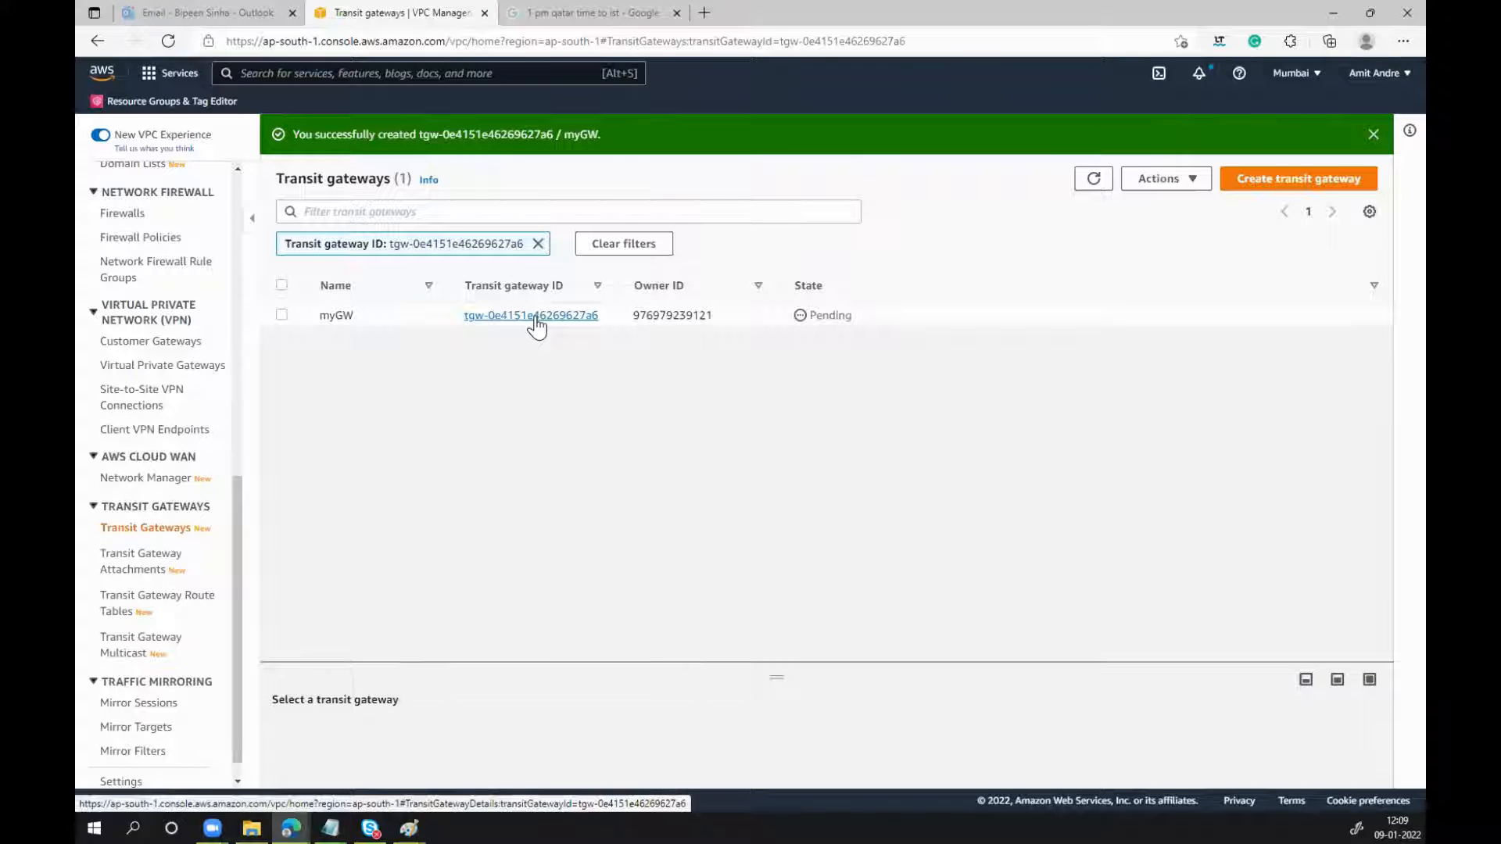
Open the details of myGW, choose to share it and start creating a new resource share
{"action": "left_click", "coordinate": [536, 320]}
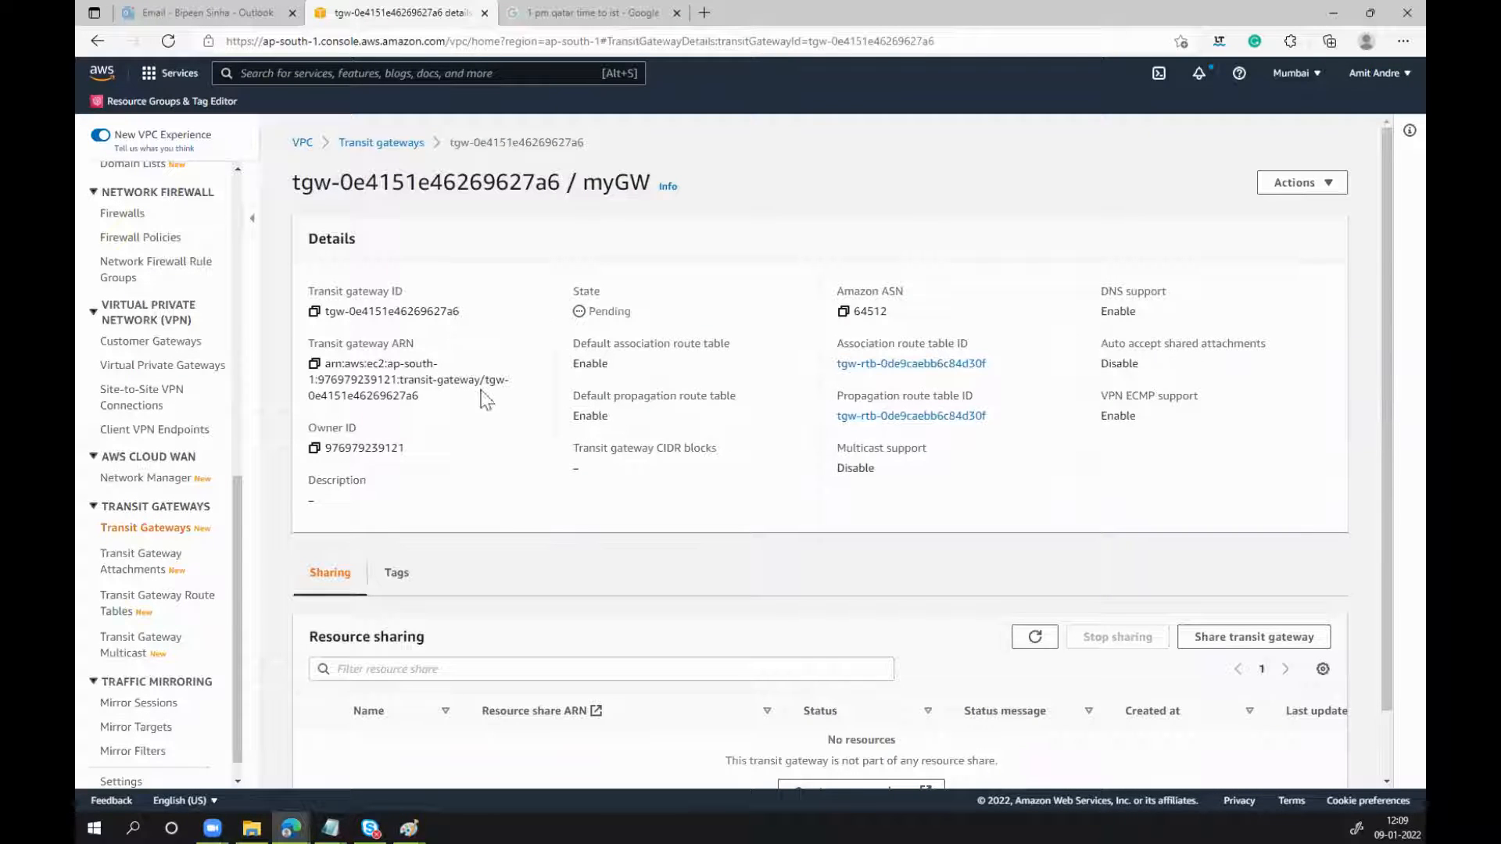
{"action": "left_click", "coordinate": [1305, 190]}
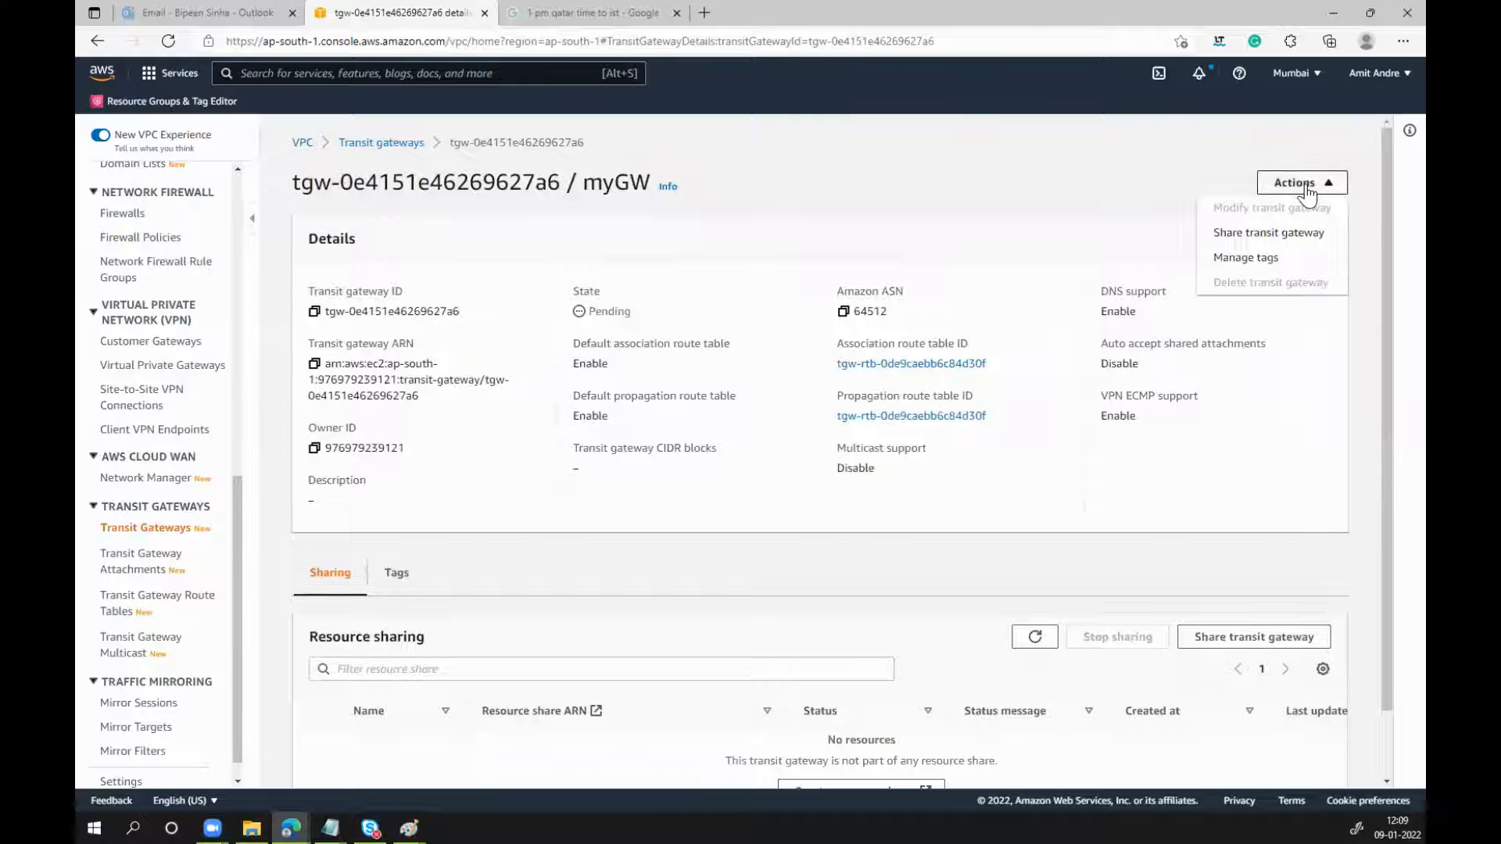
{"action": "left_click", "coordinate": [1283, 237]}
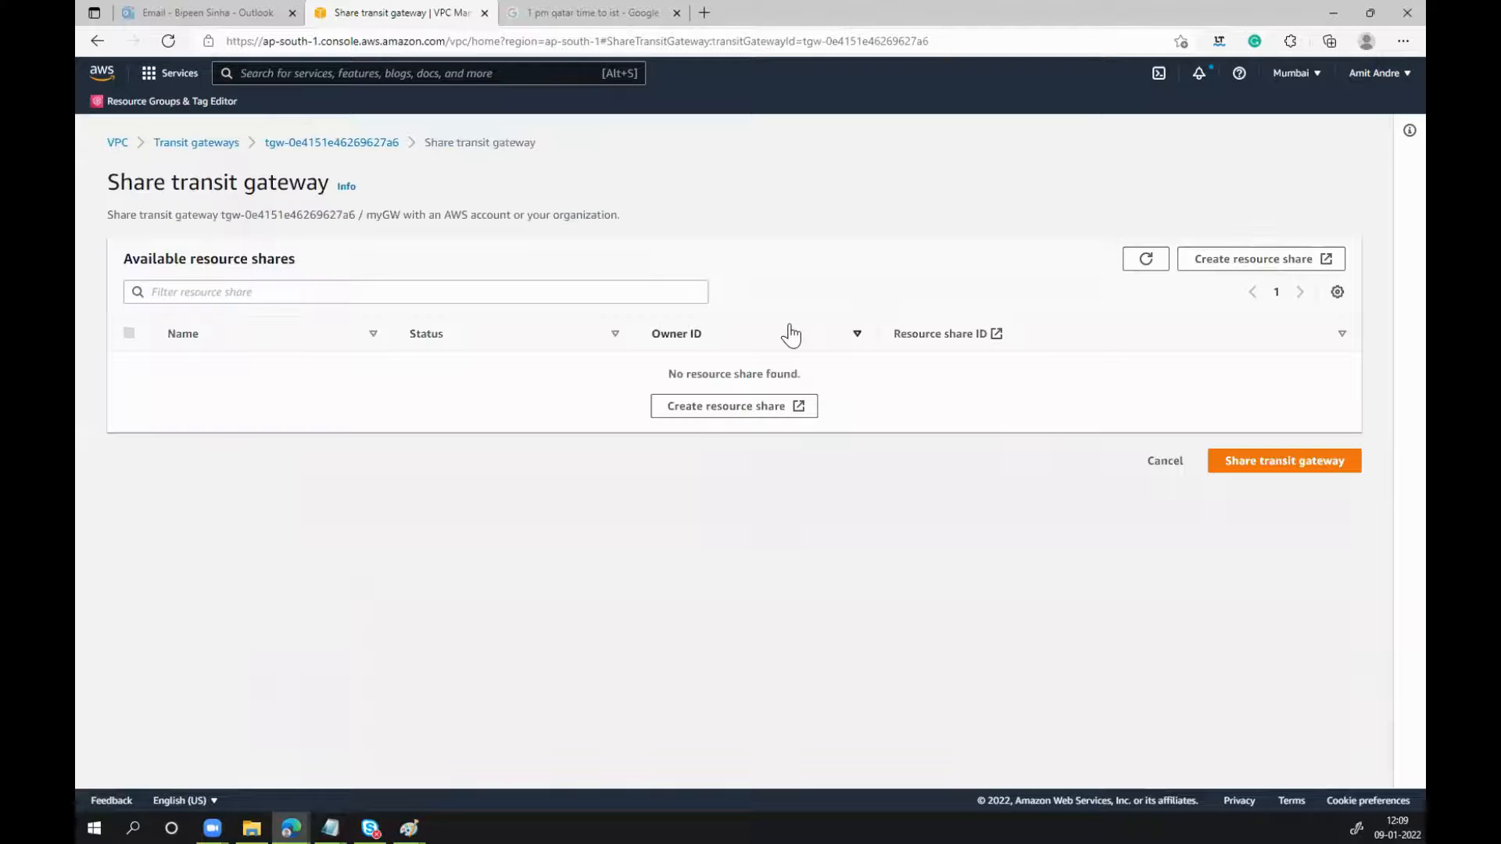
{"action": "left_click", "coordinate": [747, 408]}
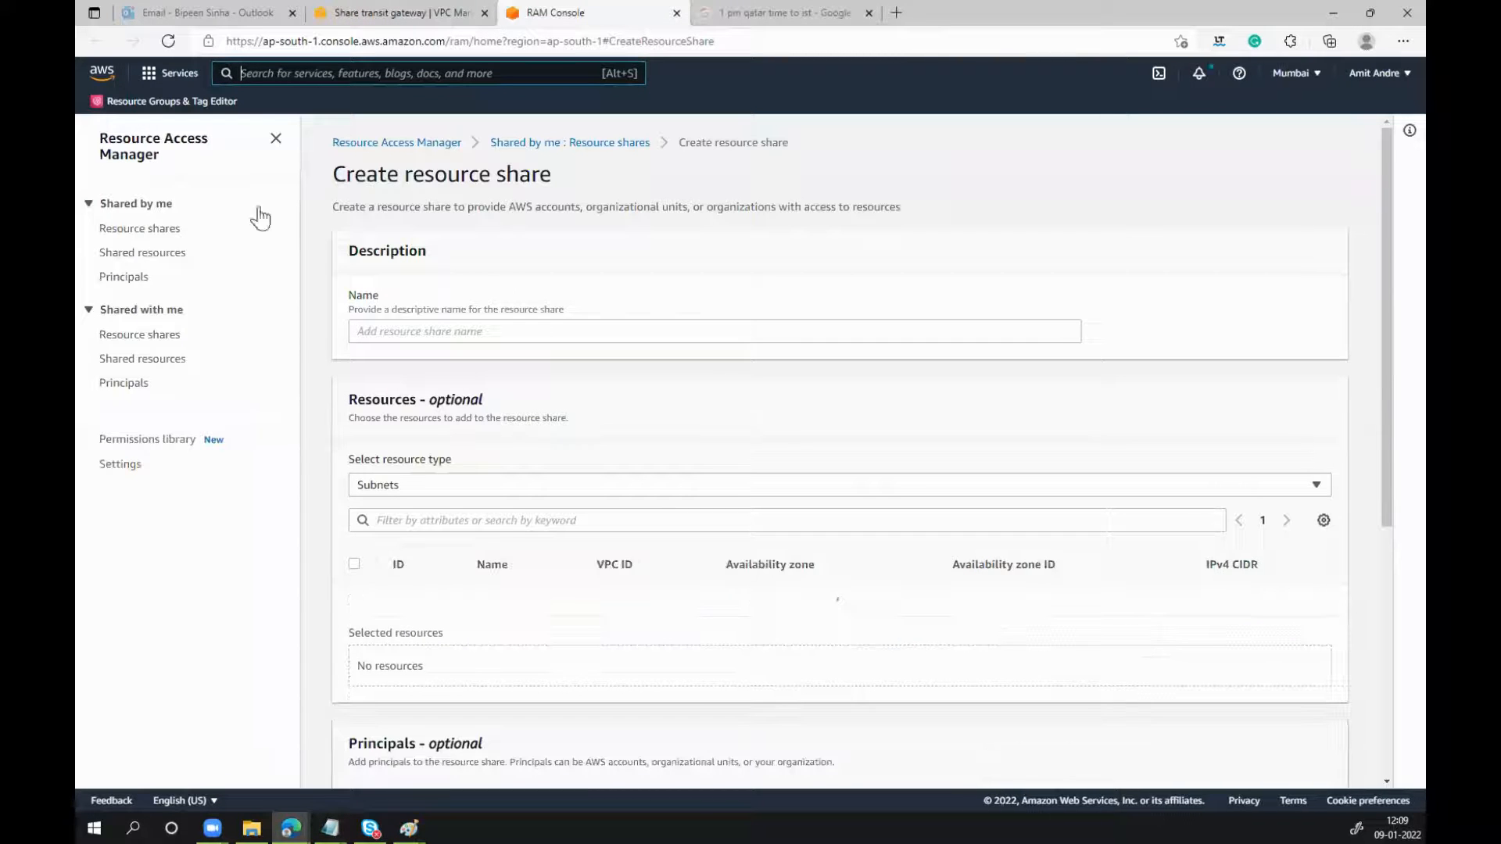
Select prod-public-subnet as the resource to include in the new resource share
{"action": "left_click_drag", "start_coordinate": [164, 156], "coordinate": [91, 138]}
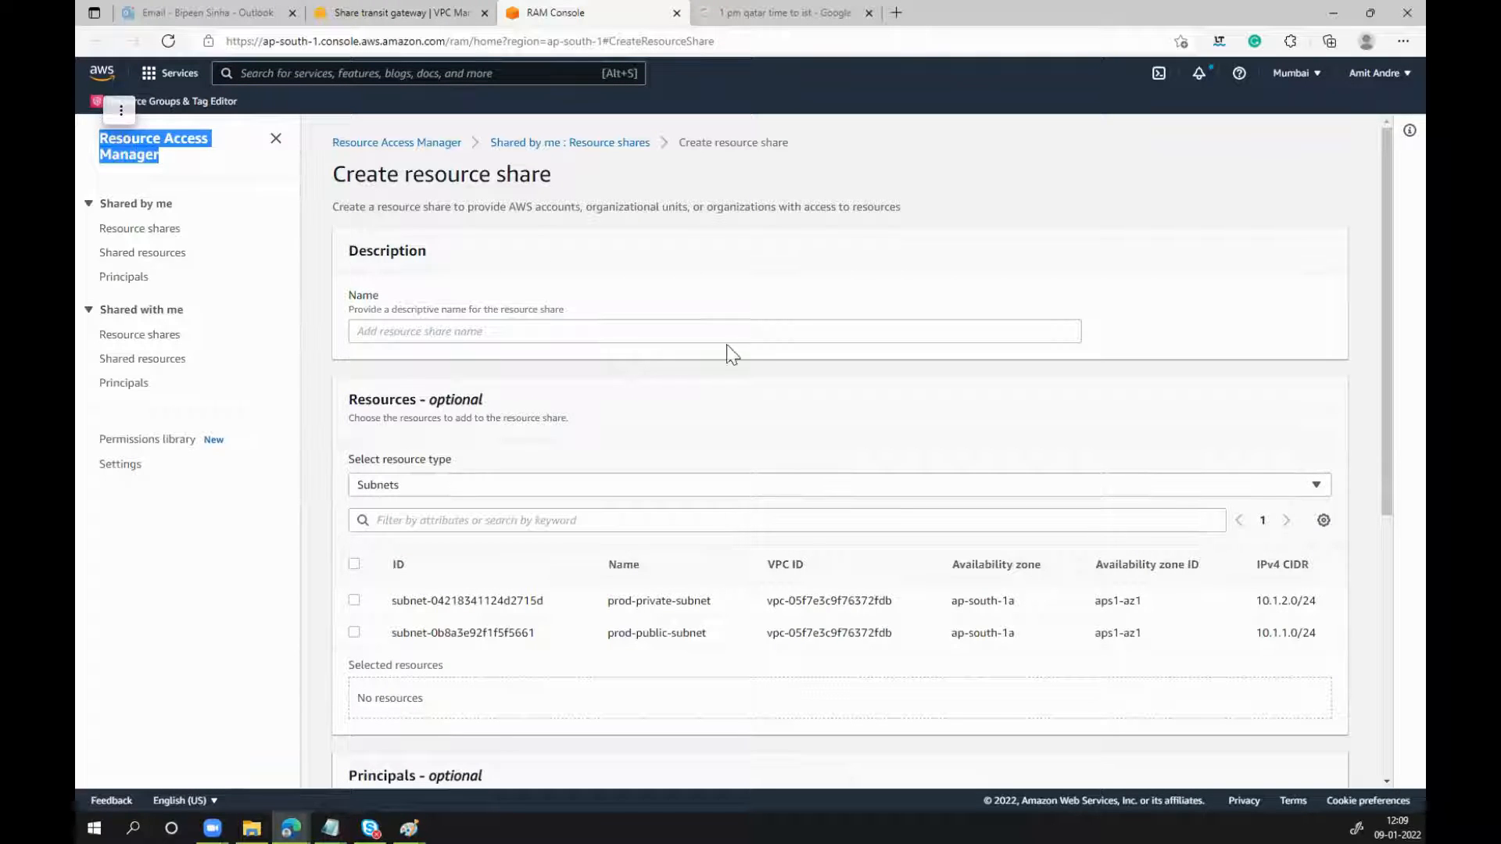
{"action": "scroll", "coordinate": [763, 340], "scroll_direction": "down", "scroll_amount": 2}
{"action": "scroll", "coordinate": [762, 340], "scroll_direction": "down", "scroll_amount": 1}
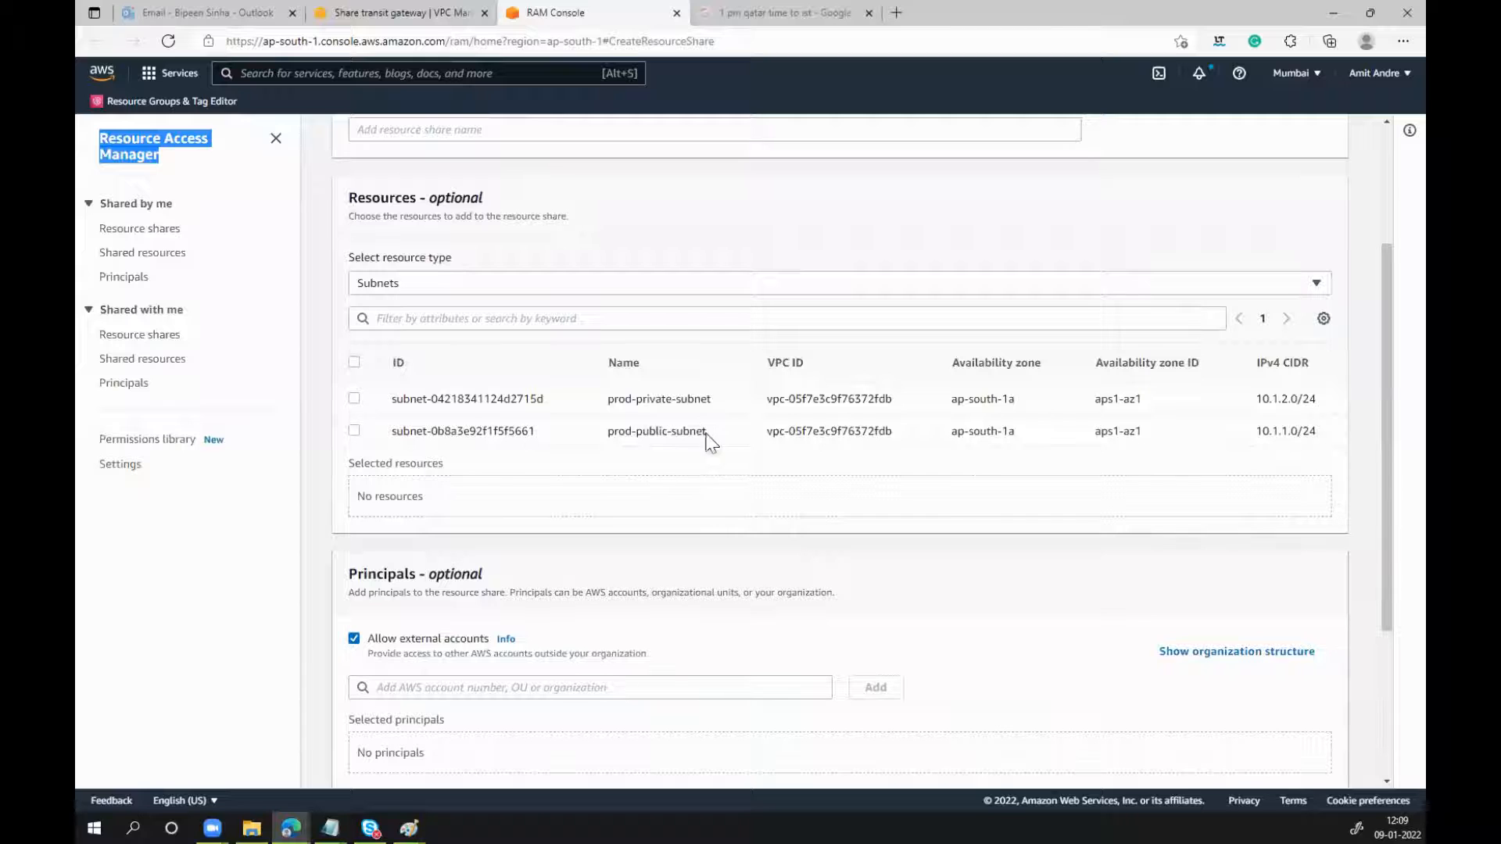
{"action": "left_click", "coordinate": [706, 434]}
{"action": "left_click_drag", "start_coordinate": [706, 434], "coordinate": [615, 438]}
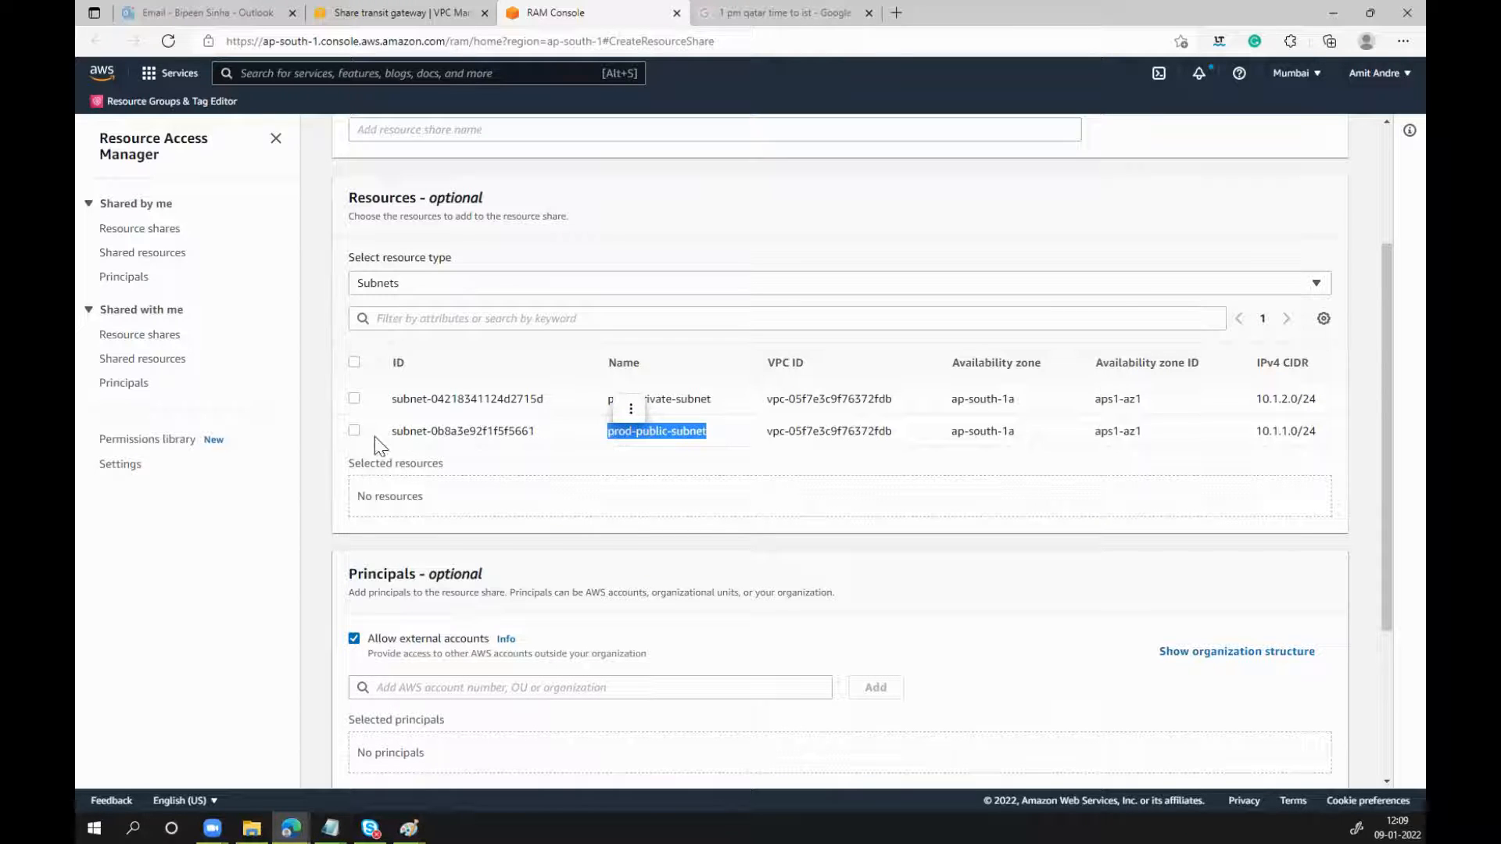
{"action": "left_click", "coordinate": [354, 431]}
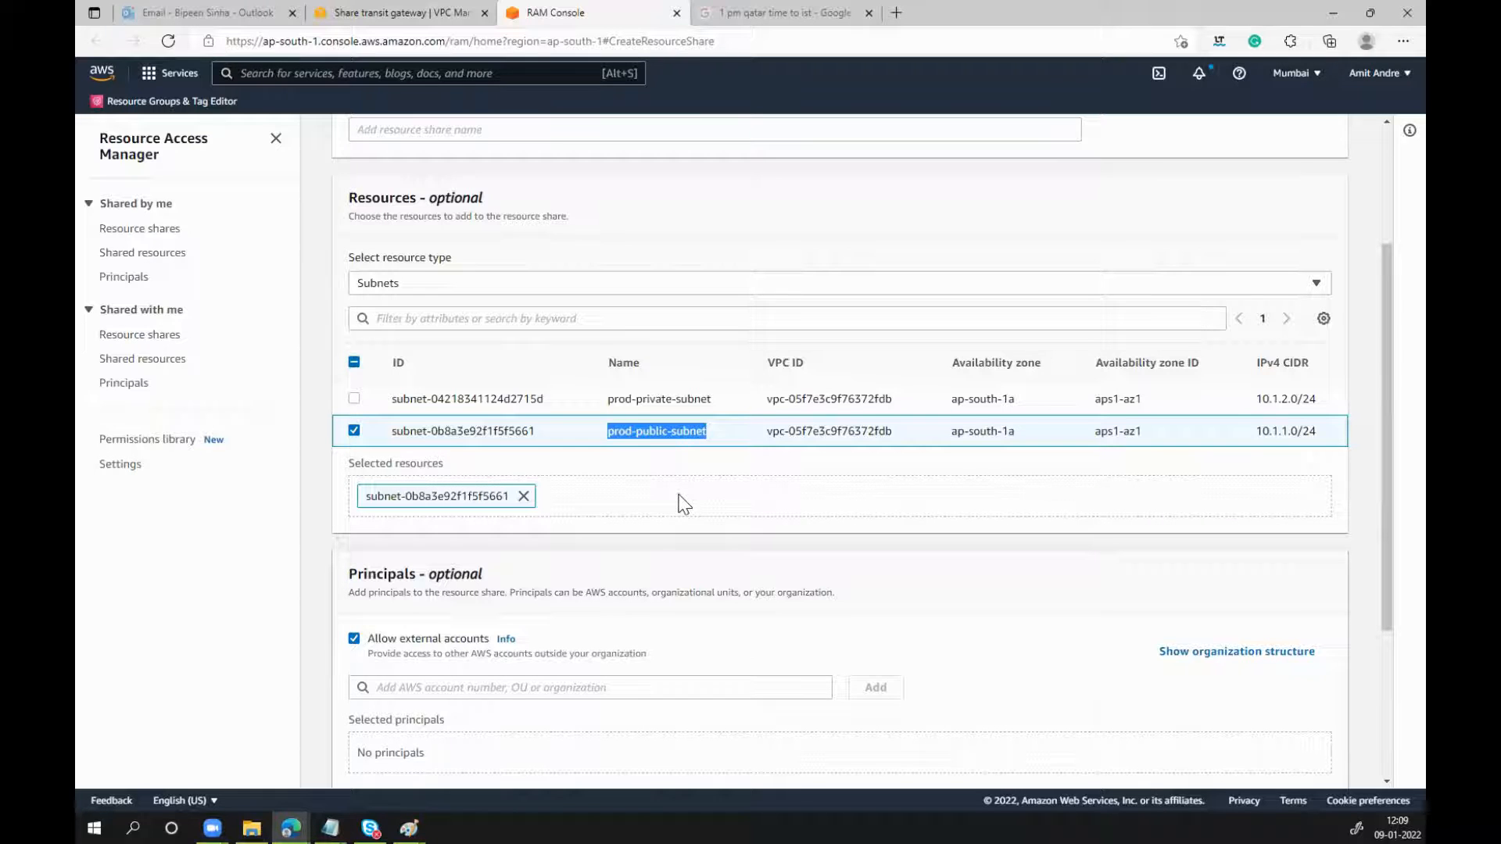
Name the resource share demo and create it with external accounts allowed
{"action": "scroll", "coordinate": [679, 500], "scroll_direction": "down", "scroll_amount": 3}
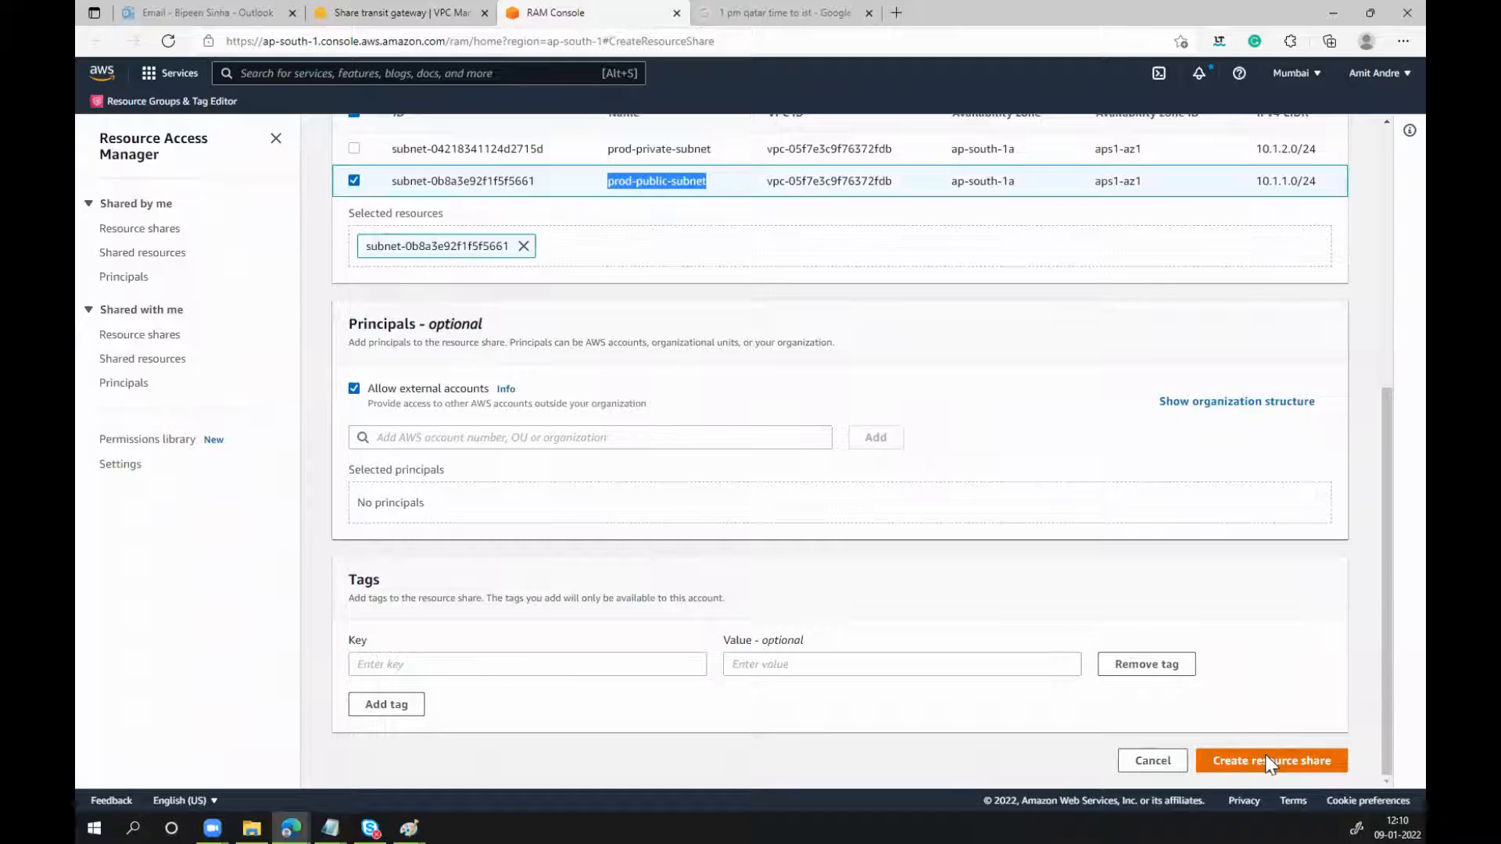
{"action": "left_click", "coordinate": [1264, 762]}
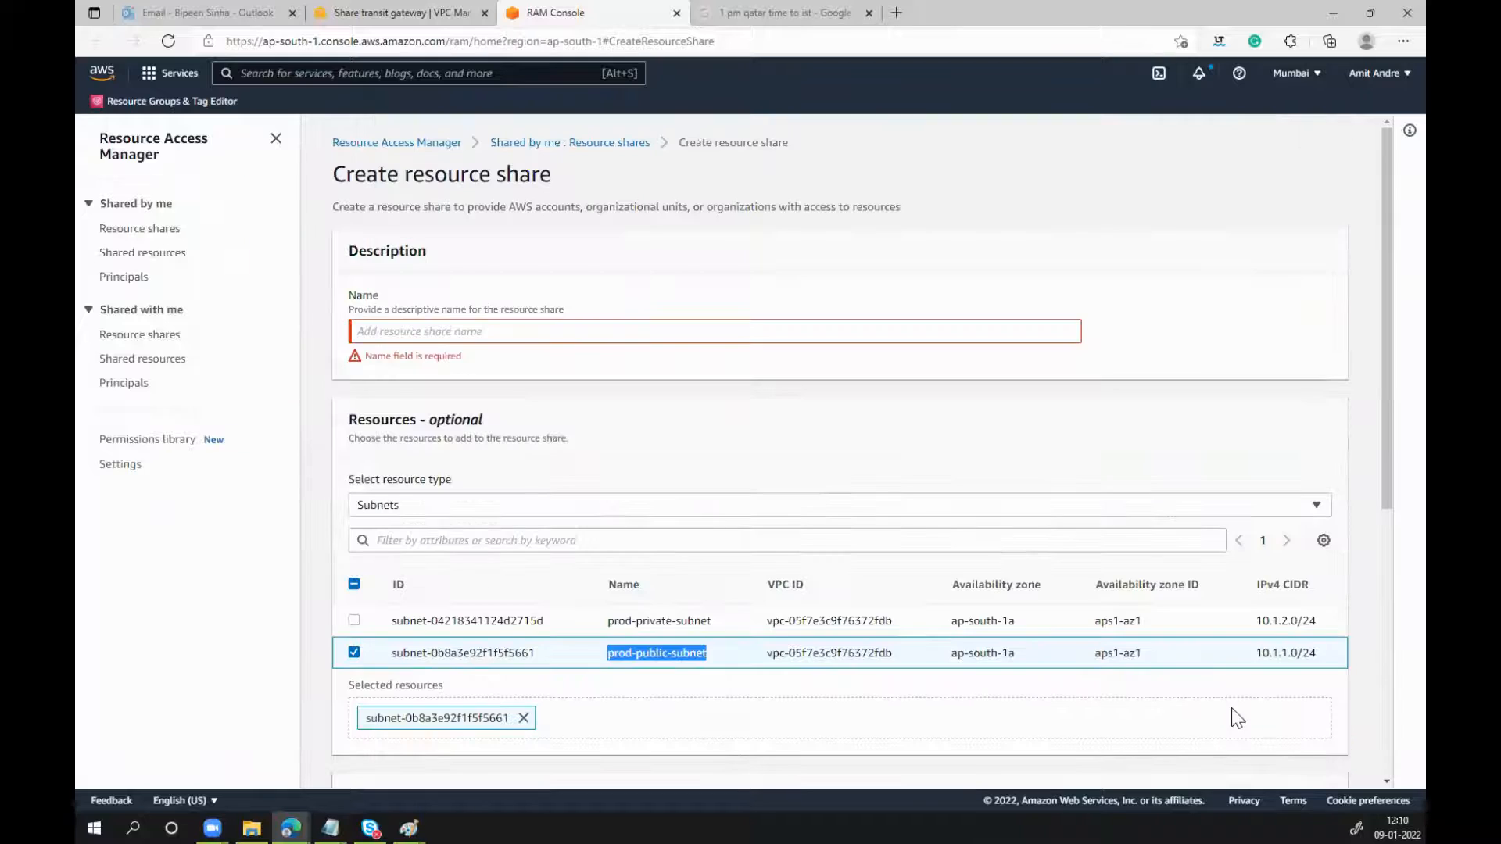
{"action": "left_click", "coordinate": [635, 322]}
{"action": "type", "text": "demo"}
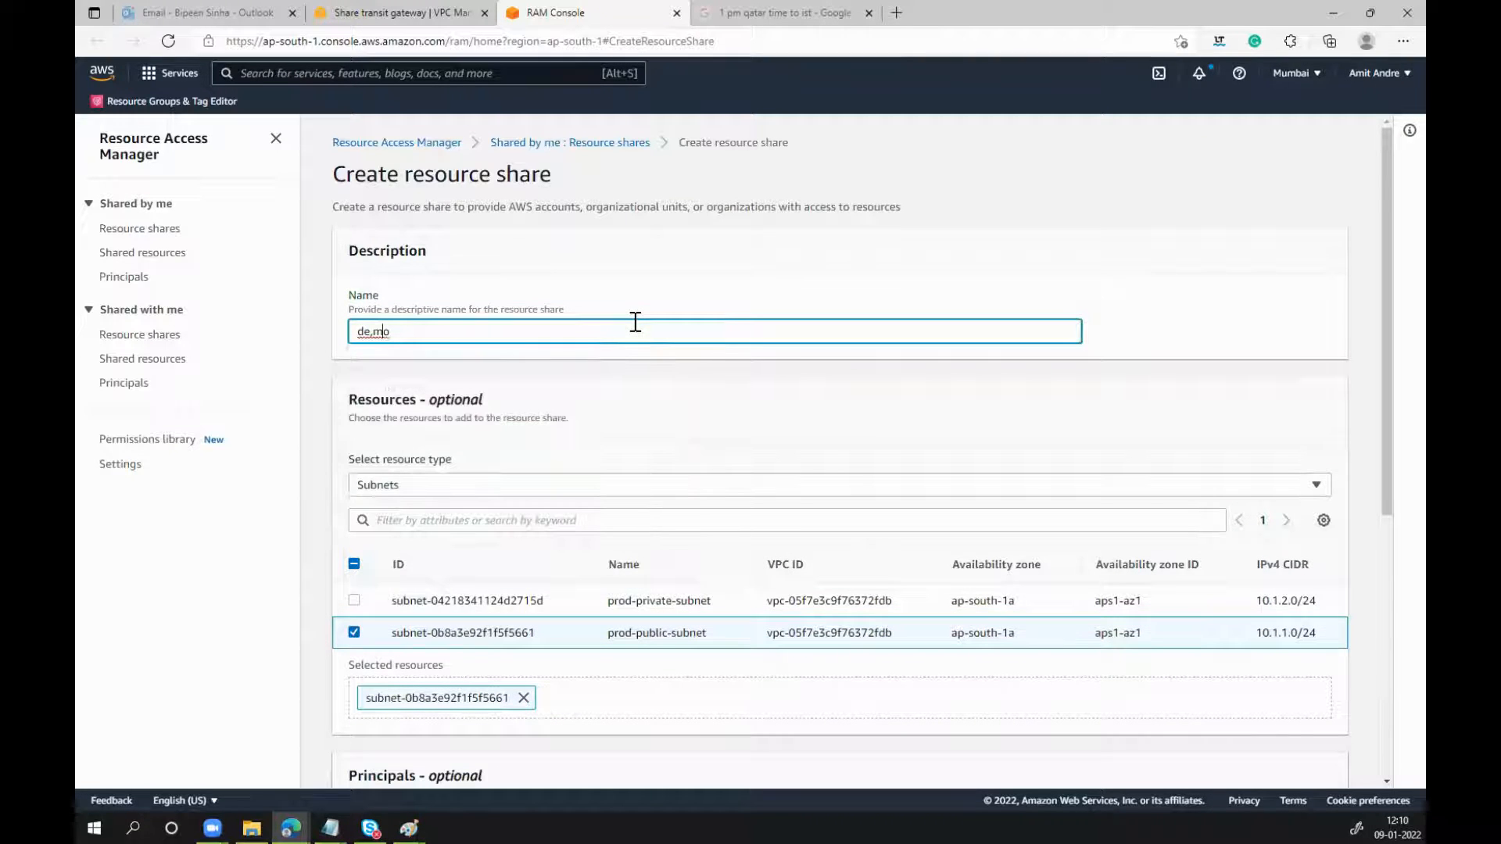
{"action": "key", "text": "BackSpace"}
{"action": "key", "text": "BackSpace"}
{"action": "key", "text": "BackSpace"}
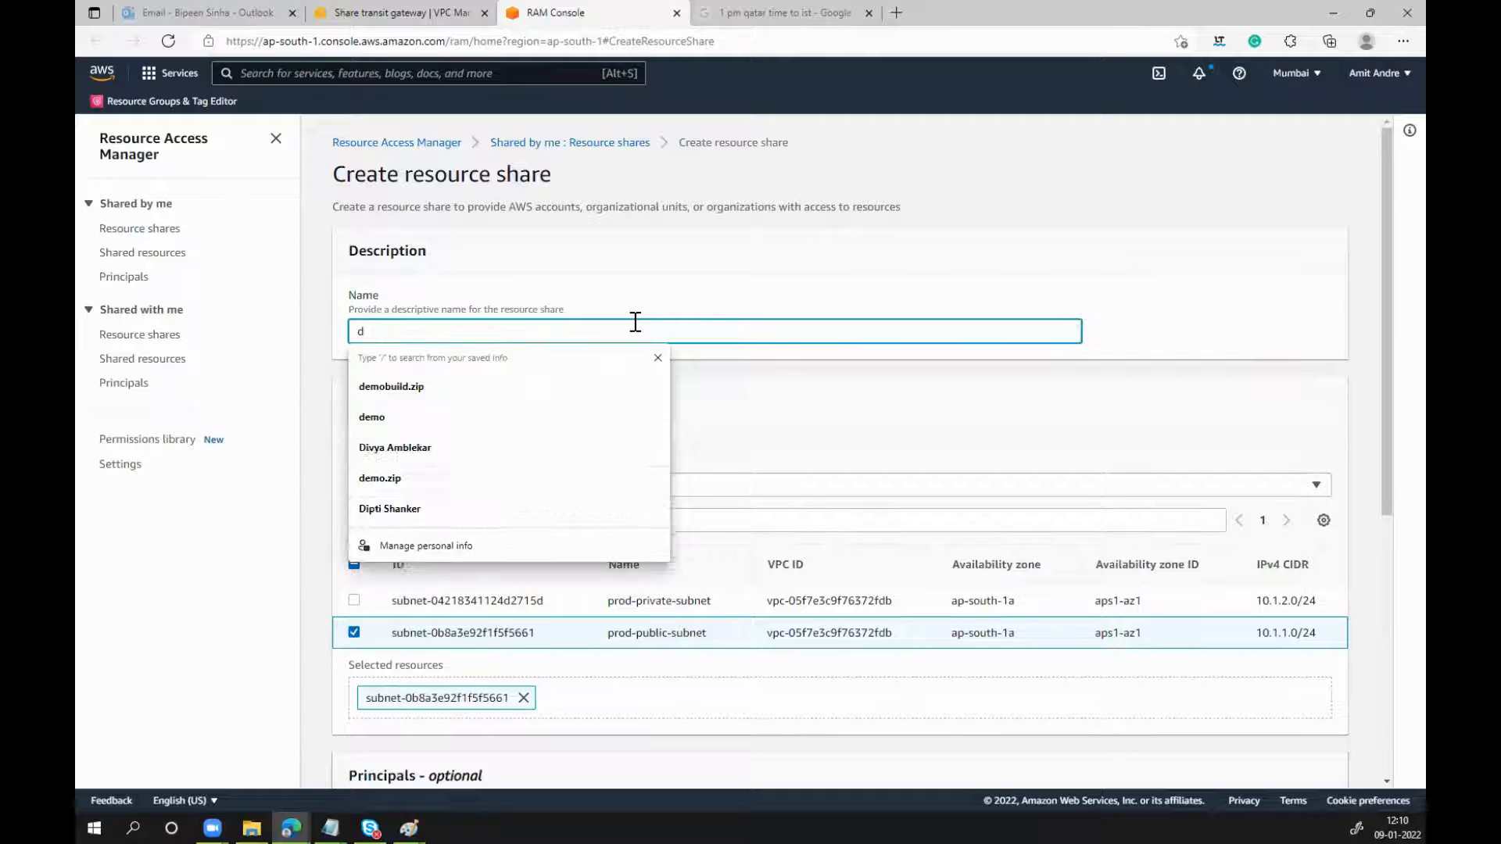
{"action": "type", "text": "emo"}
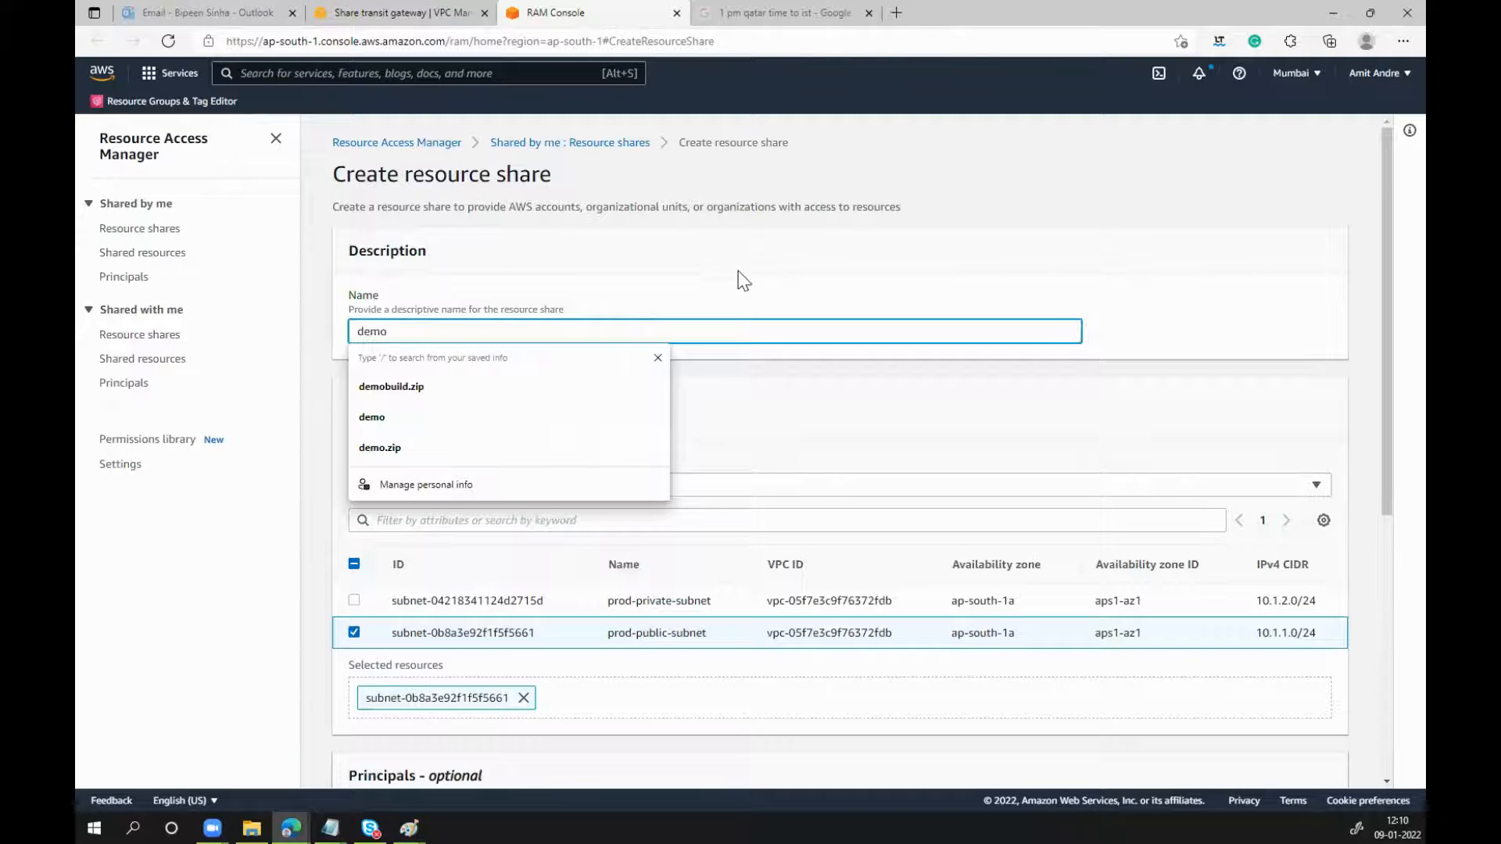
{"action": "left_click", "coordinate": [752, 284]}
{"action": "scroll", "coordinate": [753, 287], "scroll_direction": "down", "scroll_amount": 5}
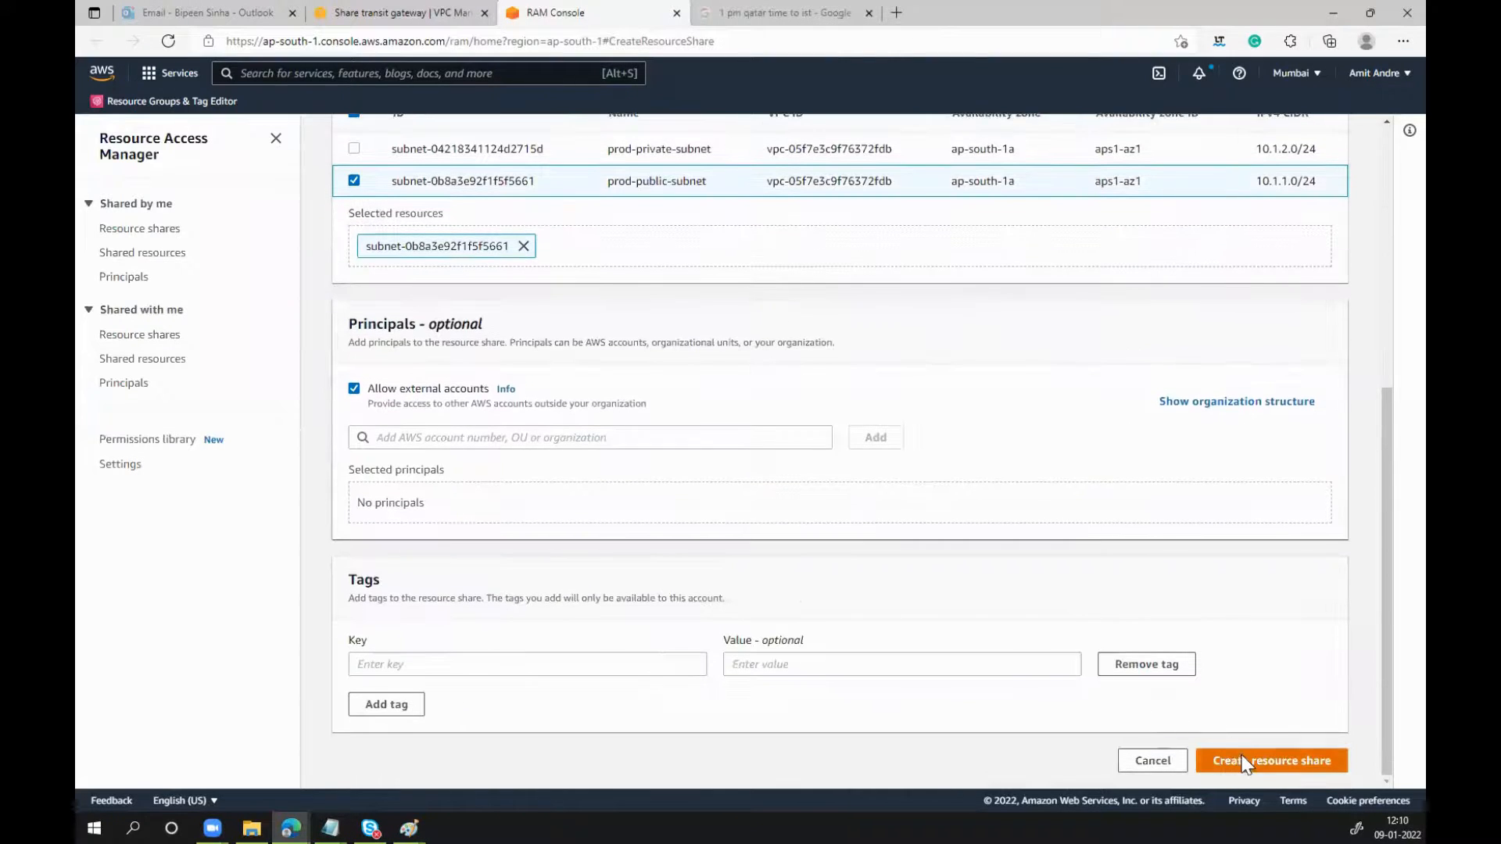
{"action": "left_click", "coordinate": [1266, 760]}
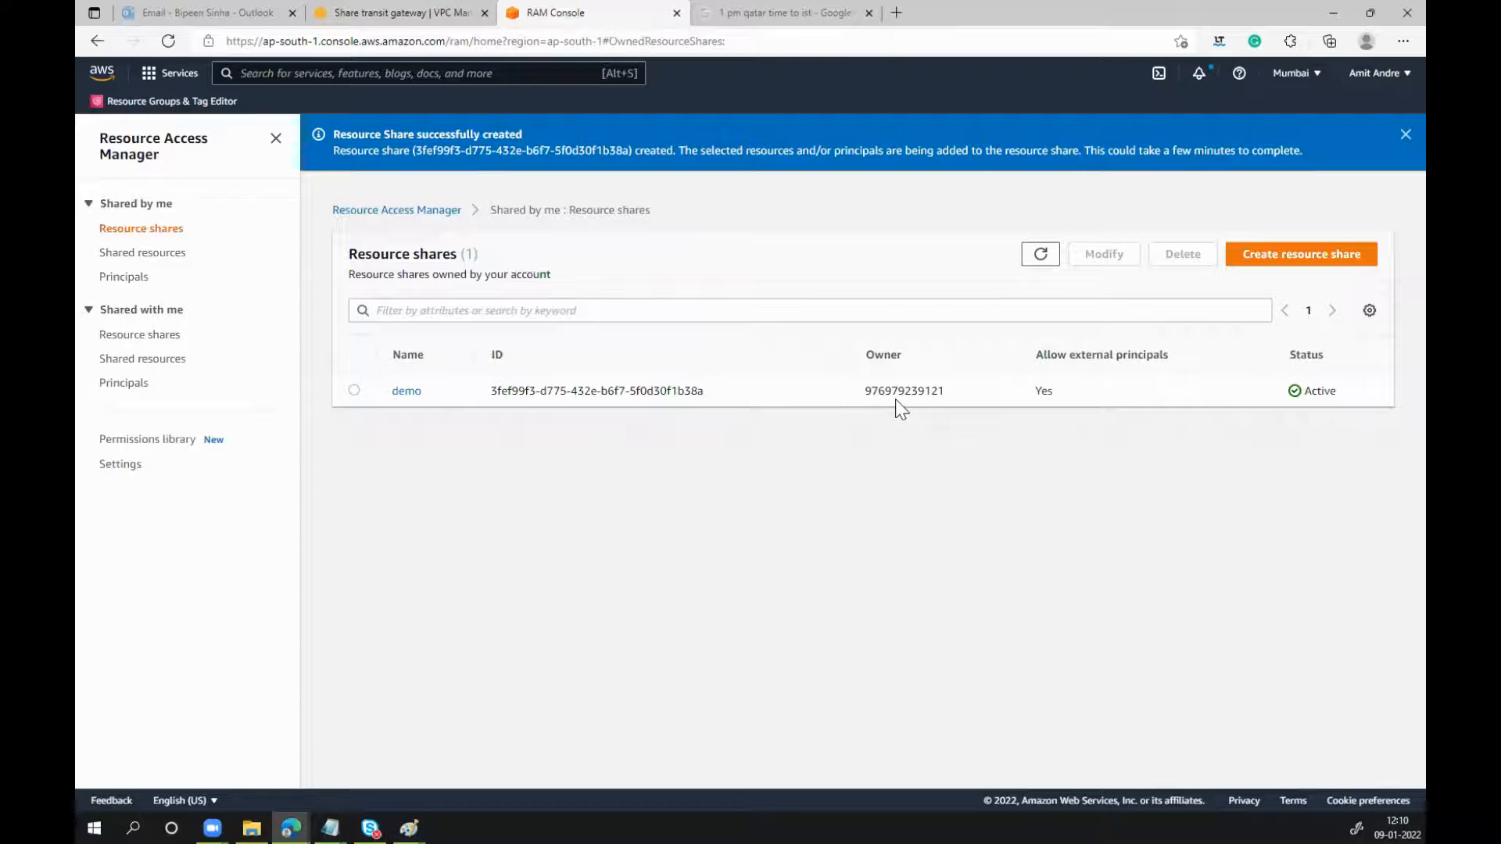
Return to the VPC console, start a transit gateway attachment named Attach VPC Prod and check the available transit gateways
{"action": "left_click", "coordinate": [375, 10]}
{"action": "left_click", "coordinate": [309, 147]}
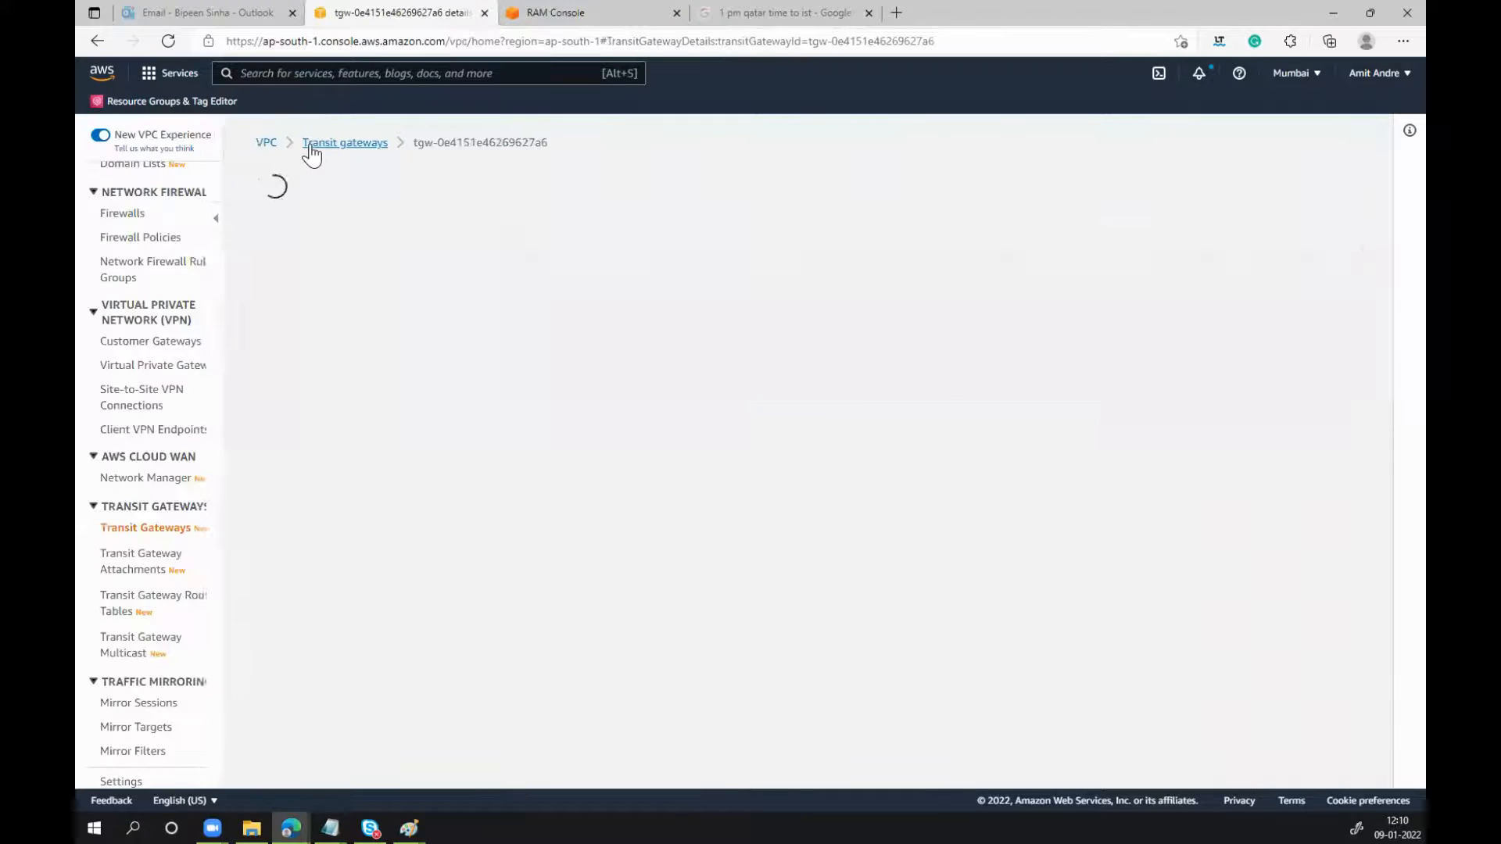
{"action": "left_click", "coordinate": [142, 578]}
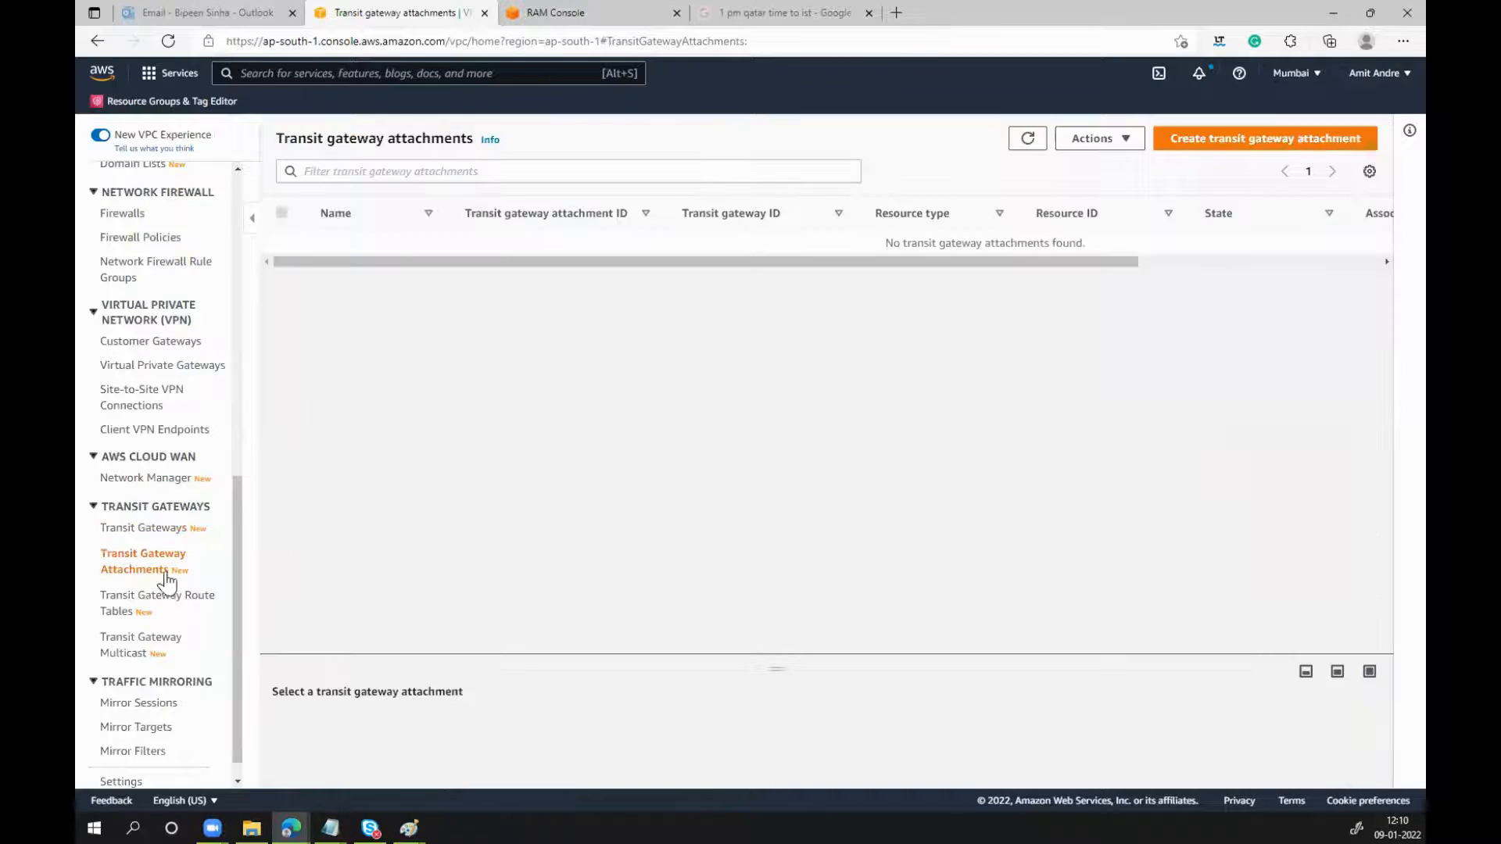
{"action": "left_click", "coordinate": [1247, 139]}
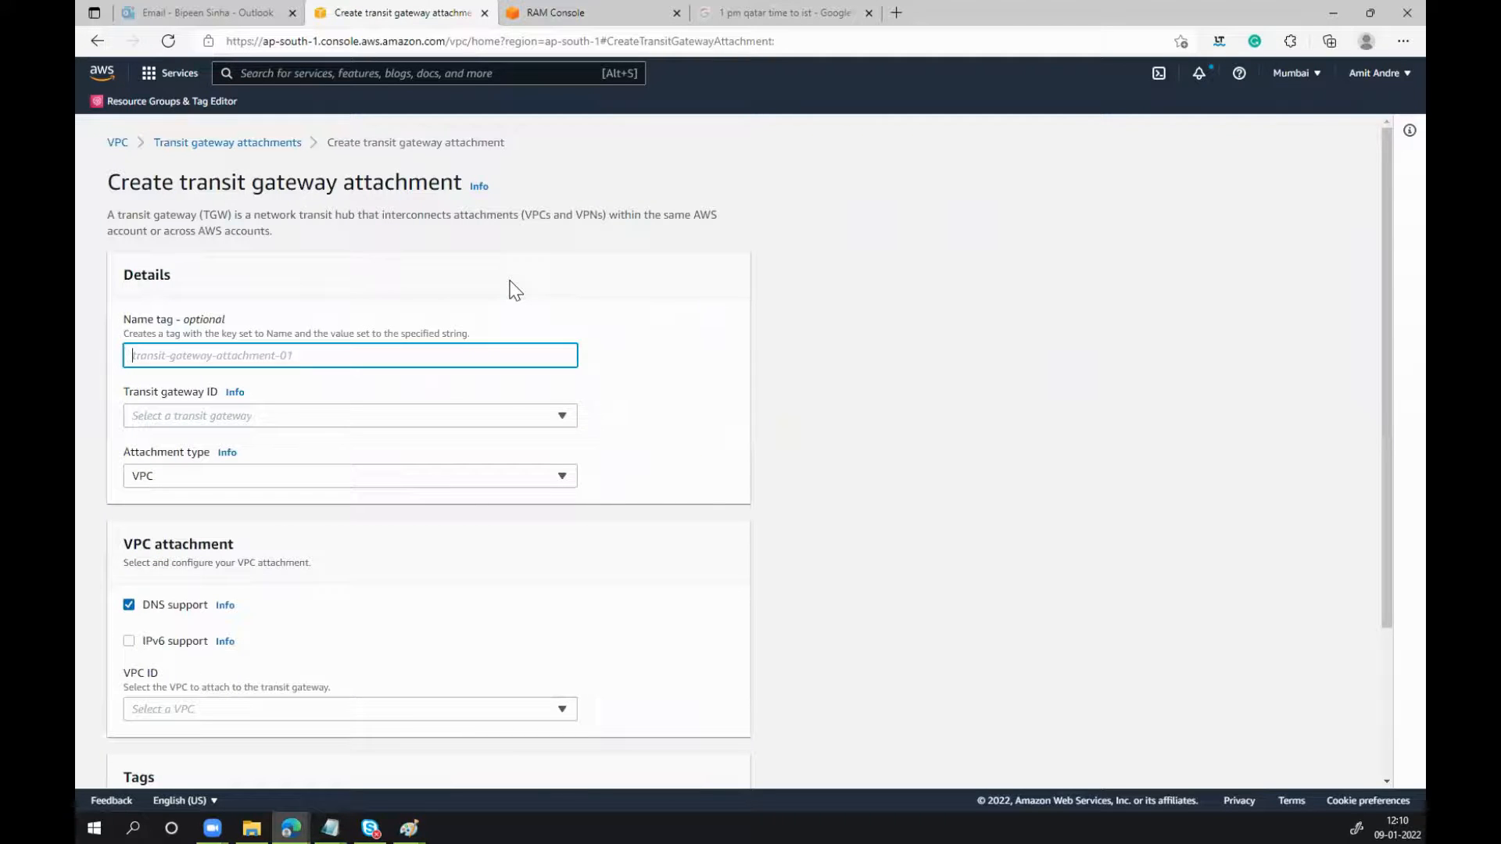
{"action": "type", "text": "attach"}
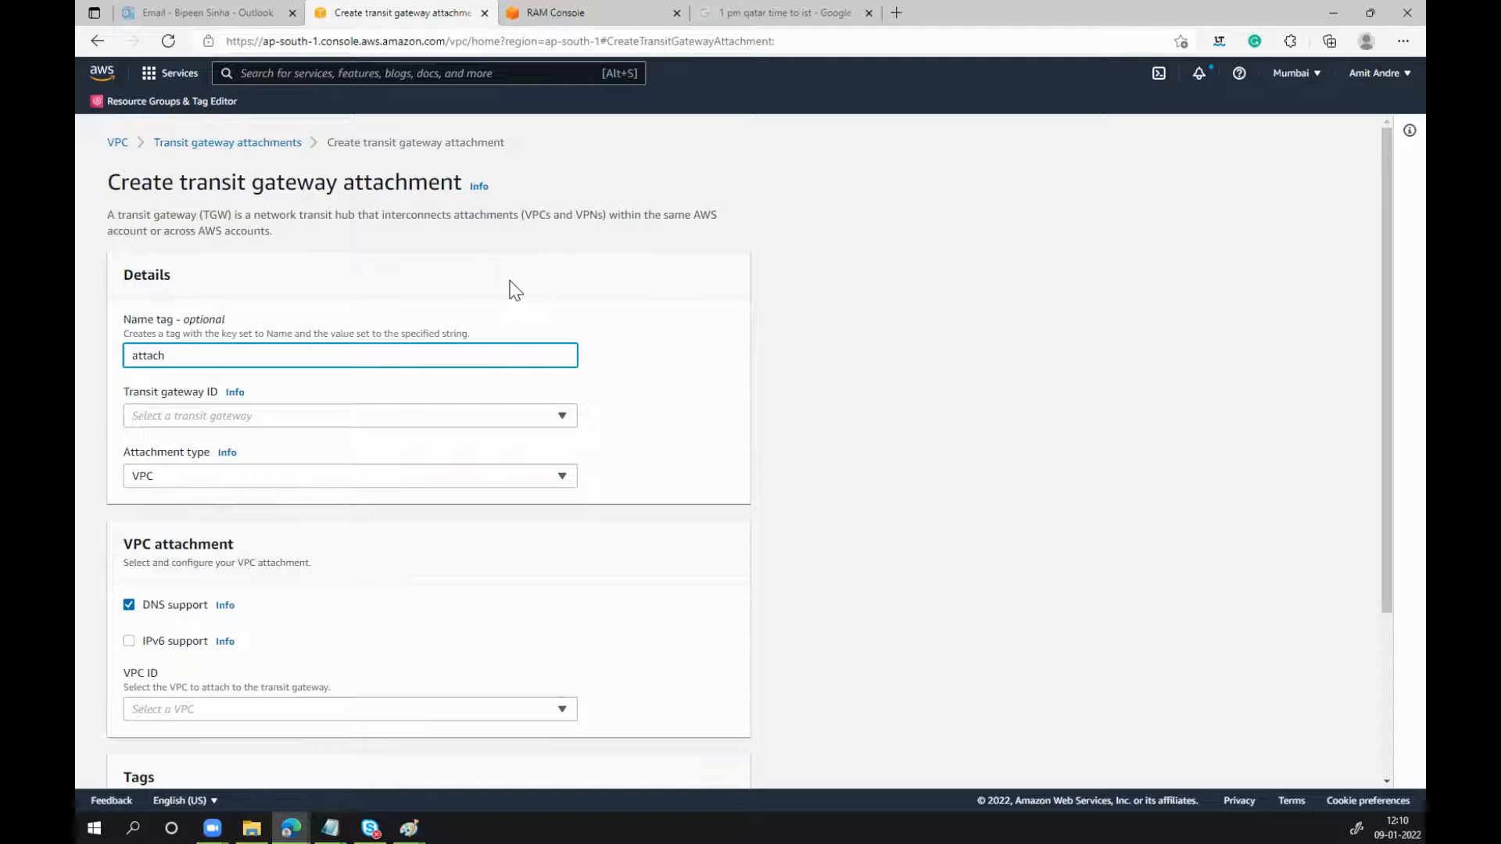
{"action": "type", "text": "pc"}
{"action": "key", "text": "ctrl+a"}
{"action": "type", "text": "Attach VPC"}
{"action": "left_click", "coordinate": [560, 422]}
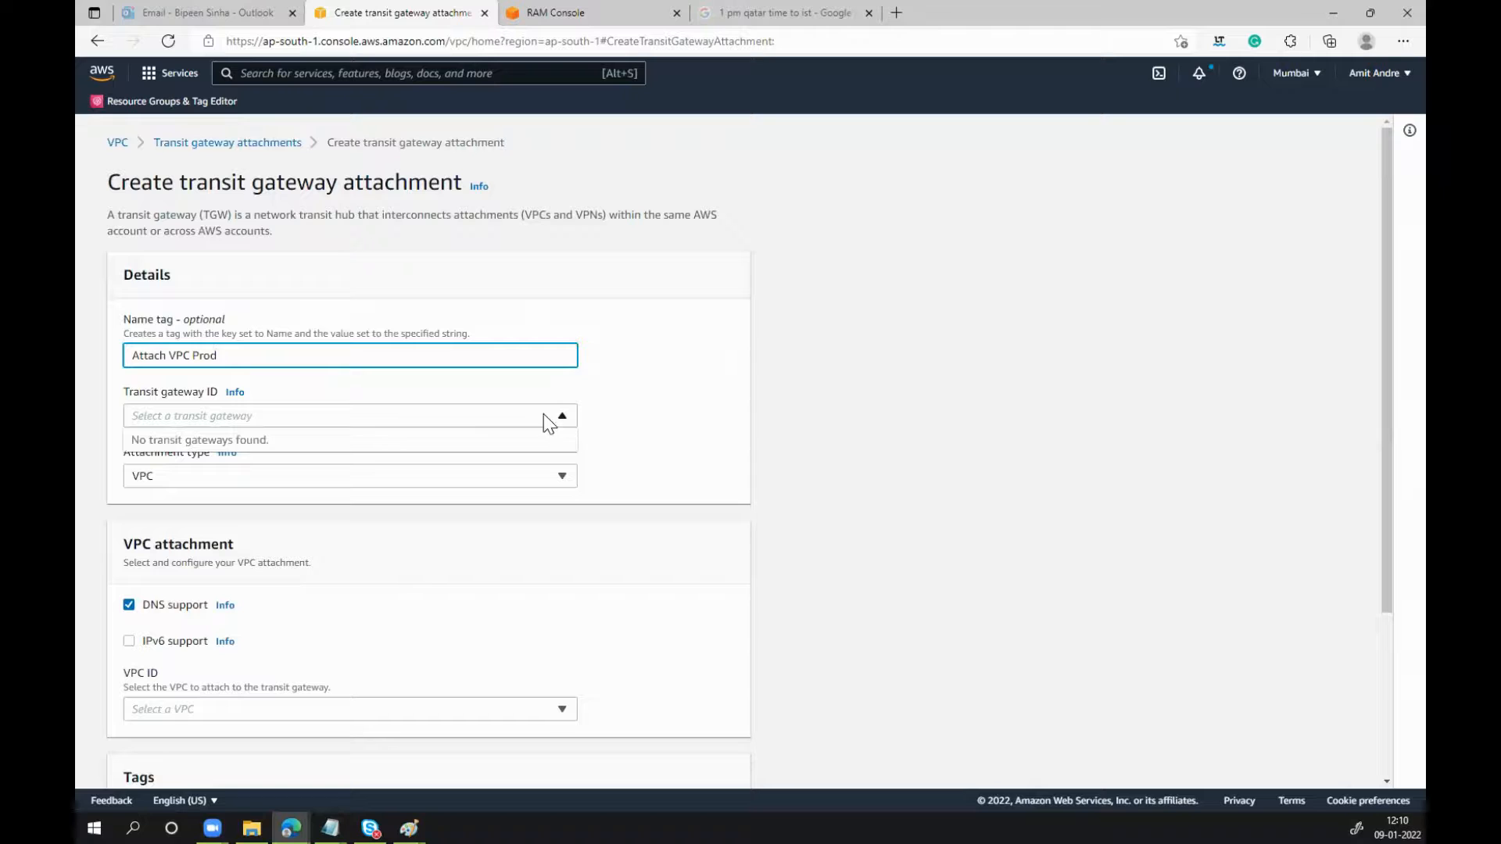
{"action": "left_click", "coordinate": [569, 415]}
Set the attachment type to VPC and choose prod-vpc as the VPC to attach
{"action": "scroll", "coordinate": [386, 383], "scroll_direction": "down", "scroll_amount": 2}
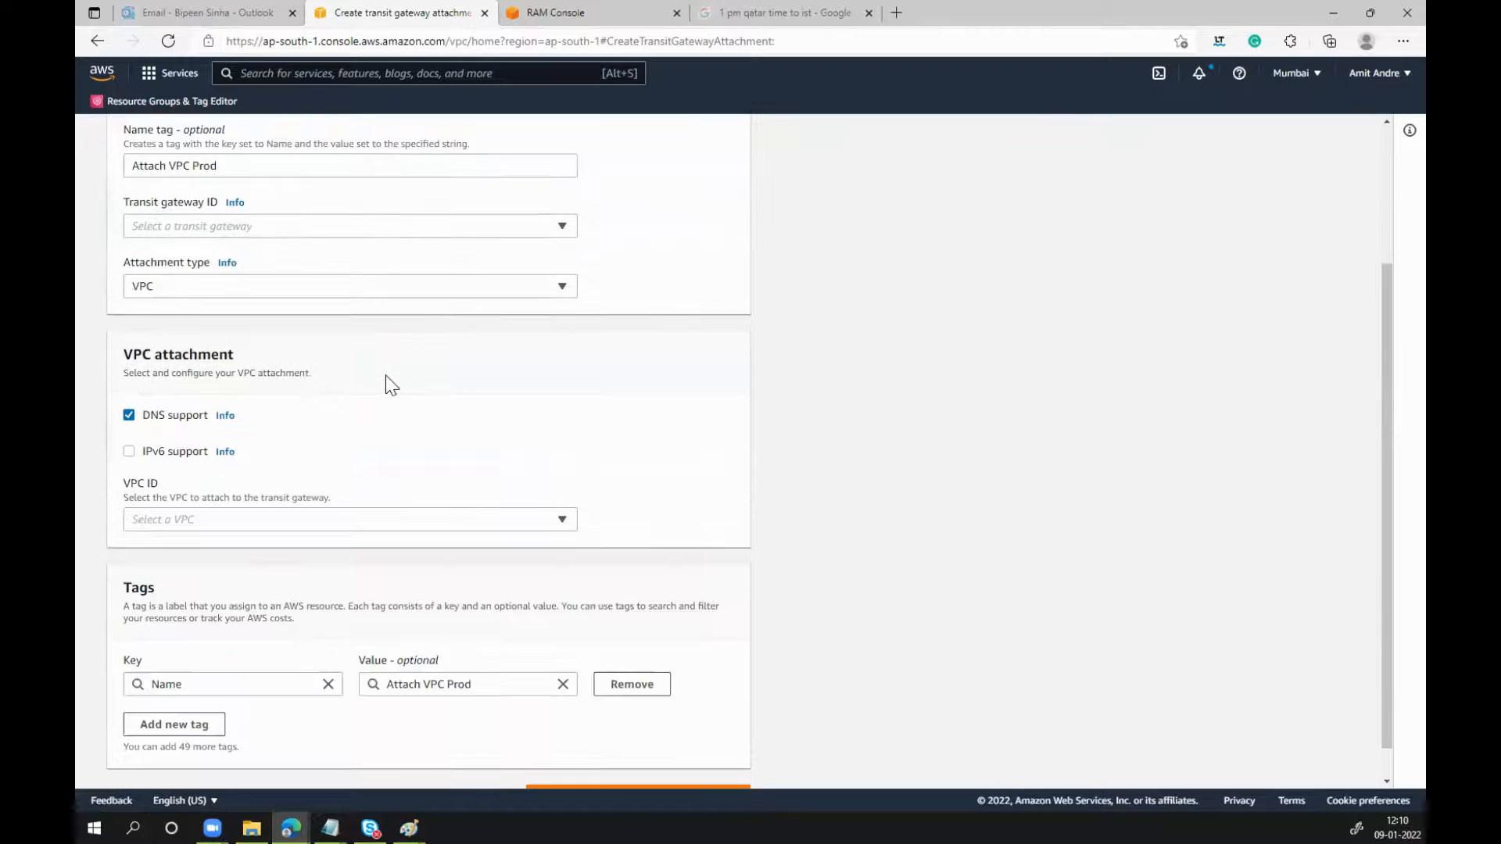
{"action": "left_click", "coordinate": [237, 276]}
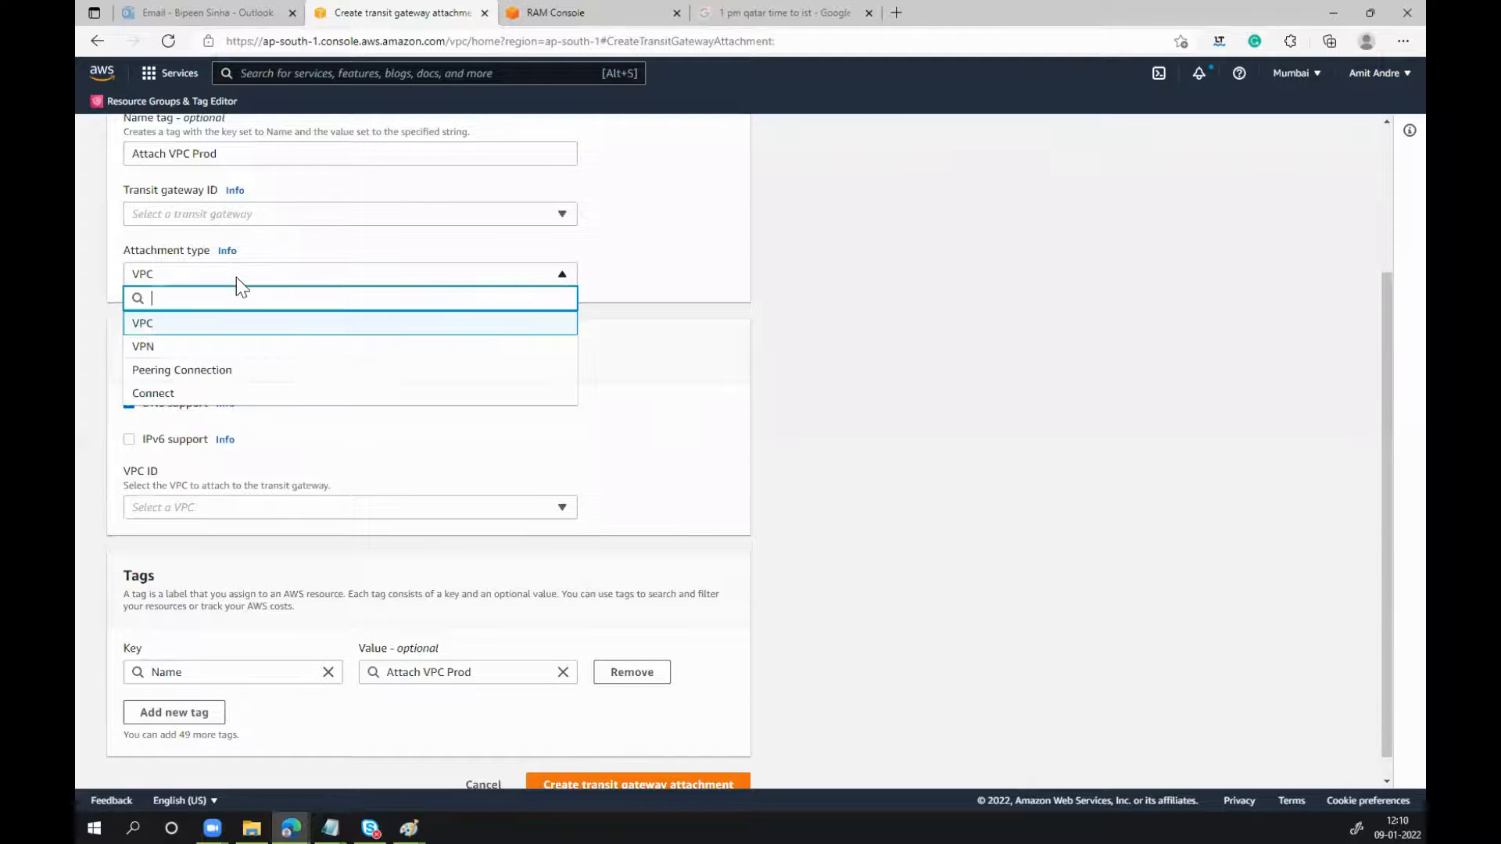
{"action": "left_click", "coordinate": [172, 326]}
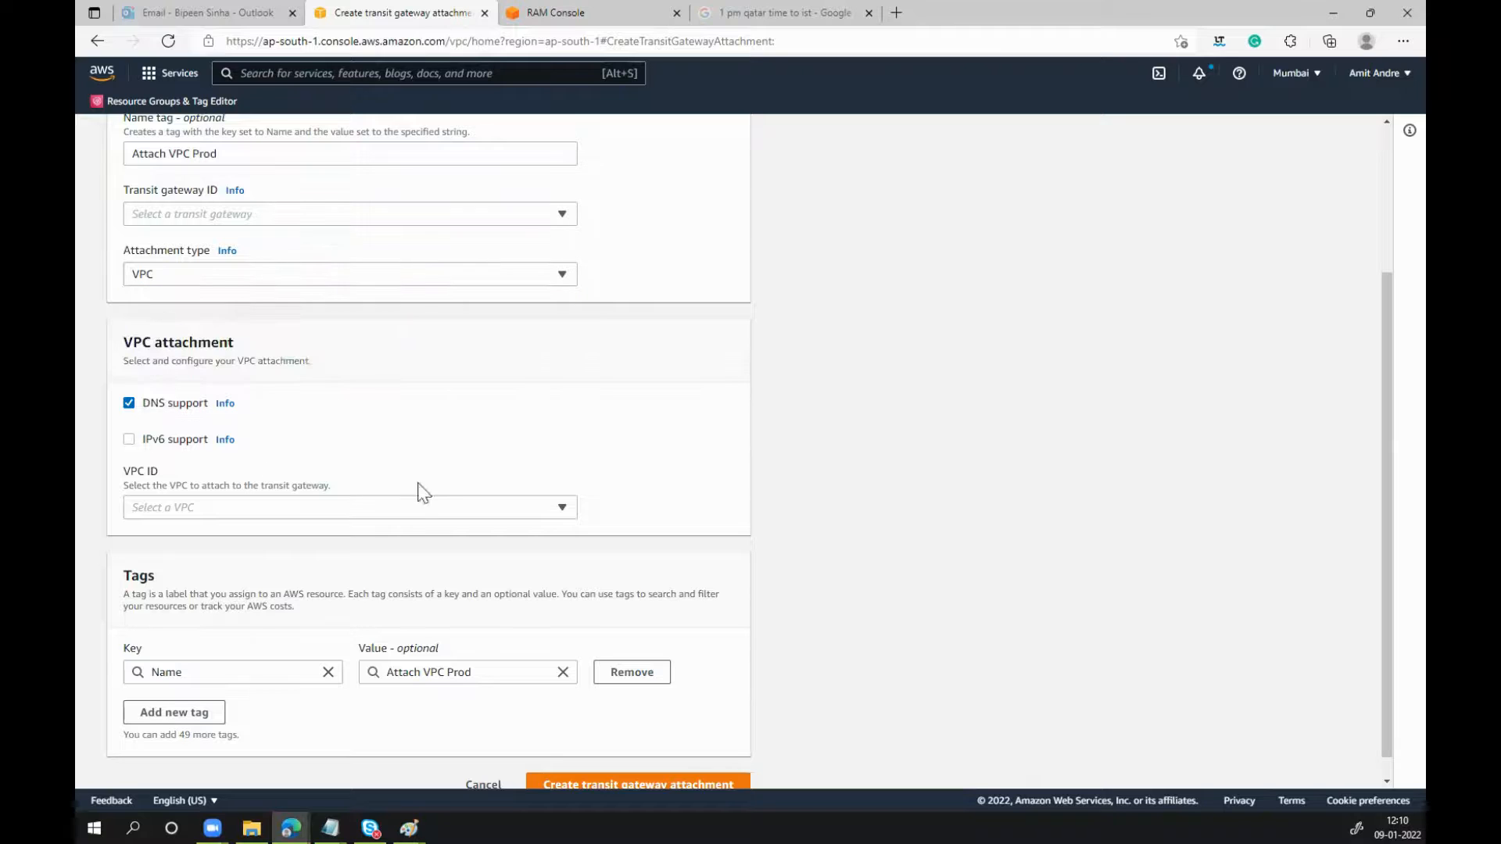
{"action": "left_click", "coordinate": [570, 513]}
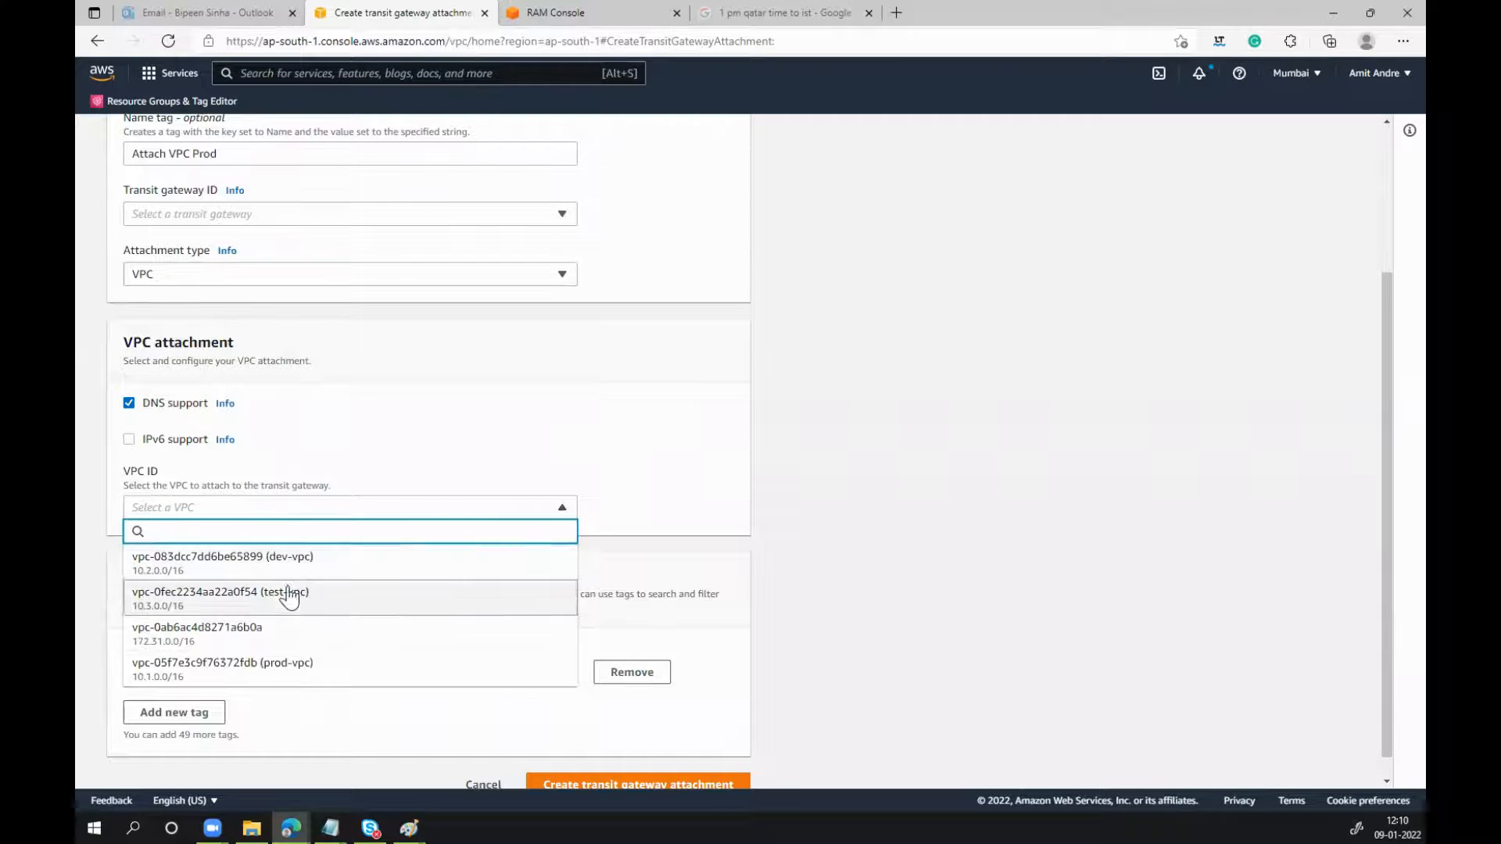
{"action": "left_click", "coordinate": [266, 670]}
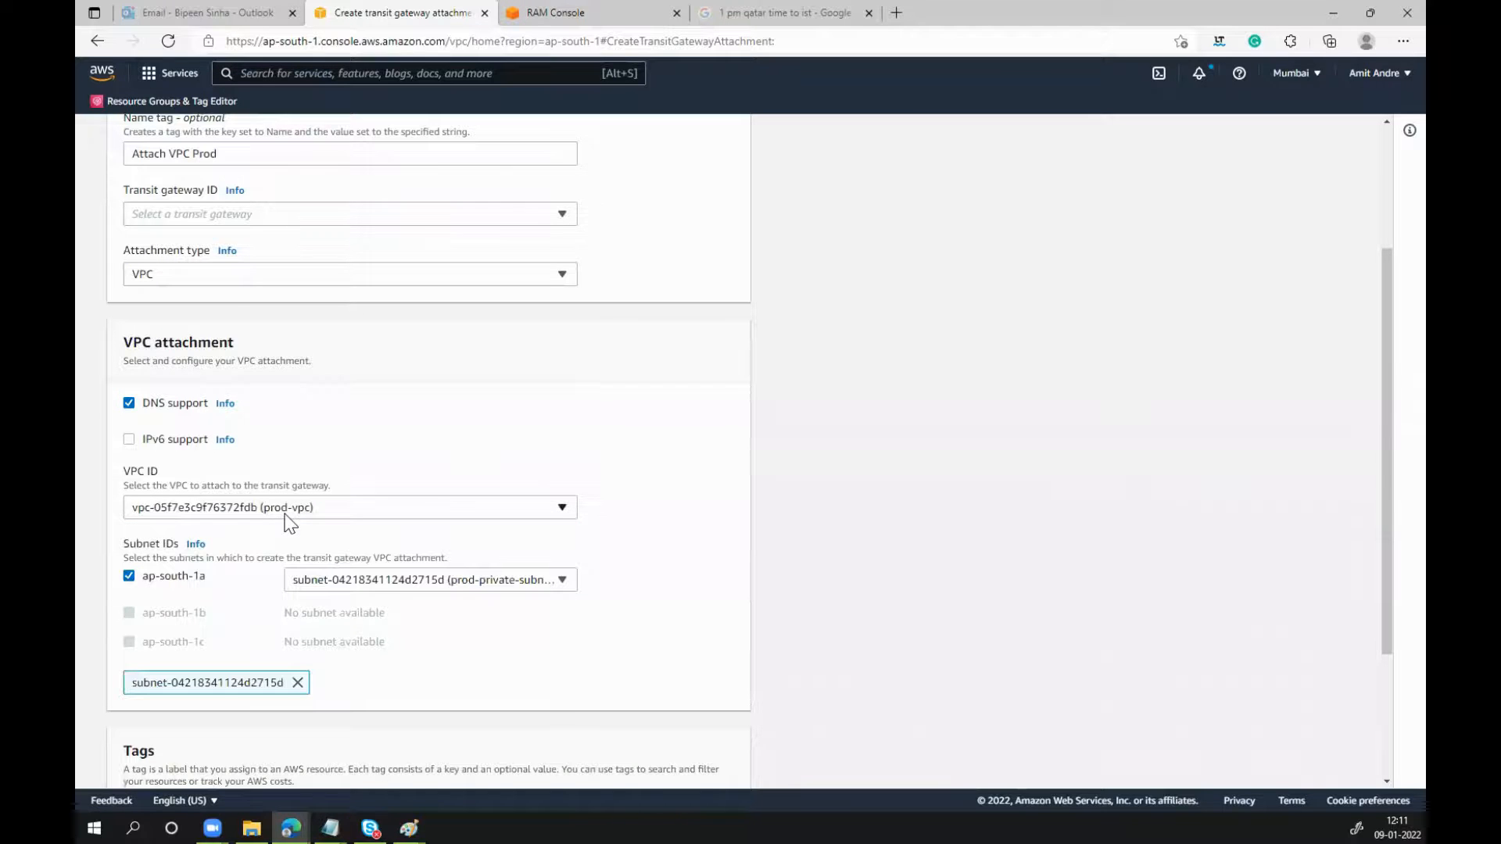
Choose prod-private-subnet as the attachment's subnet in ap-south-1a
{"action": "scroll", "coordinate": [219, 512], "scroll_direction": "down", "scroll_amount": 1}
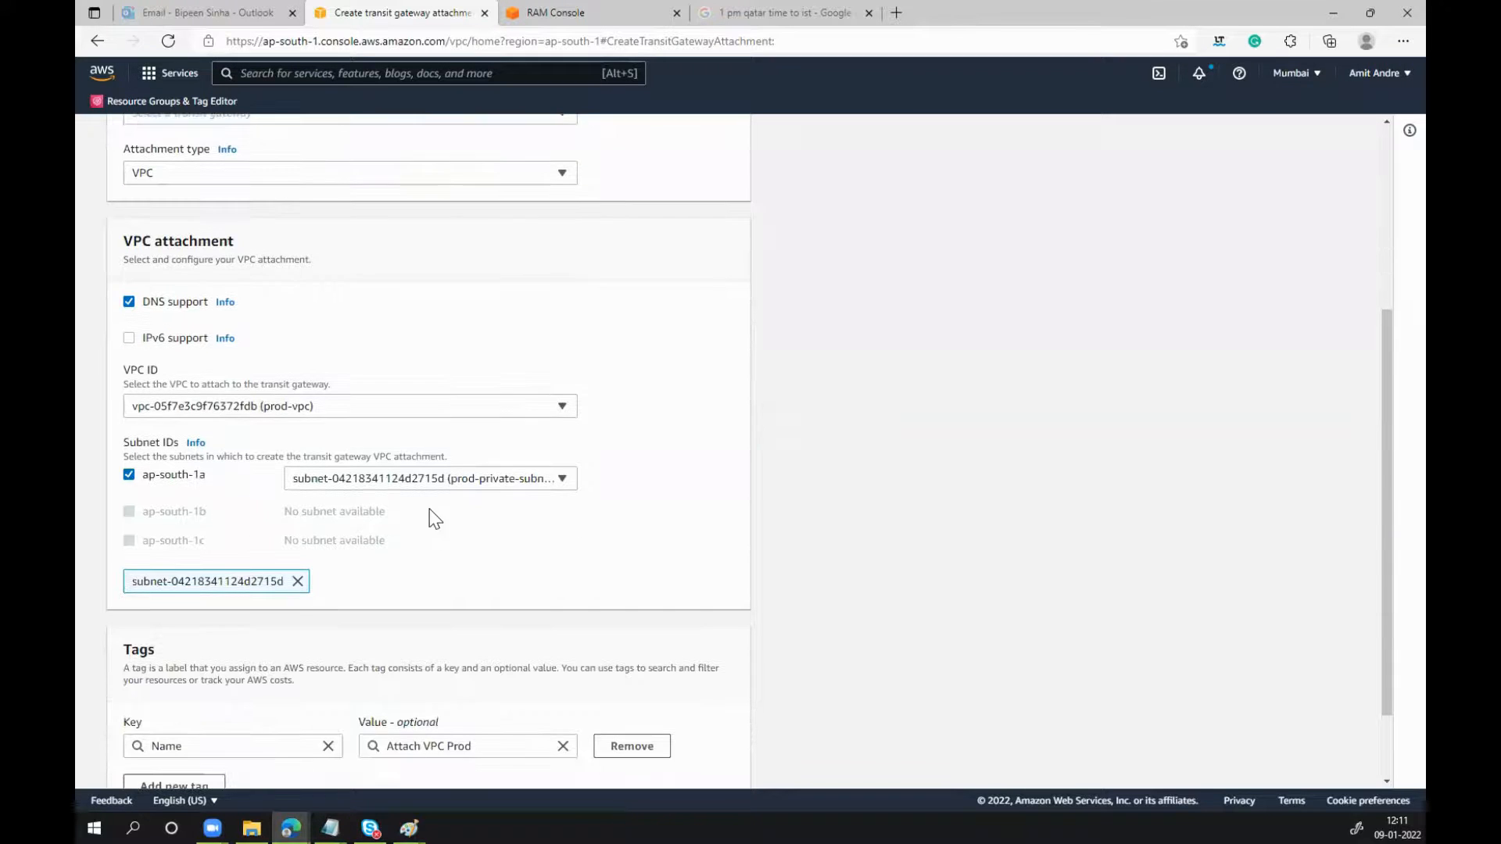
{"action": "left_click", "coordinate": [475, 482]}
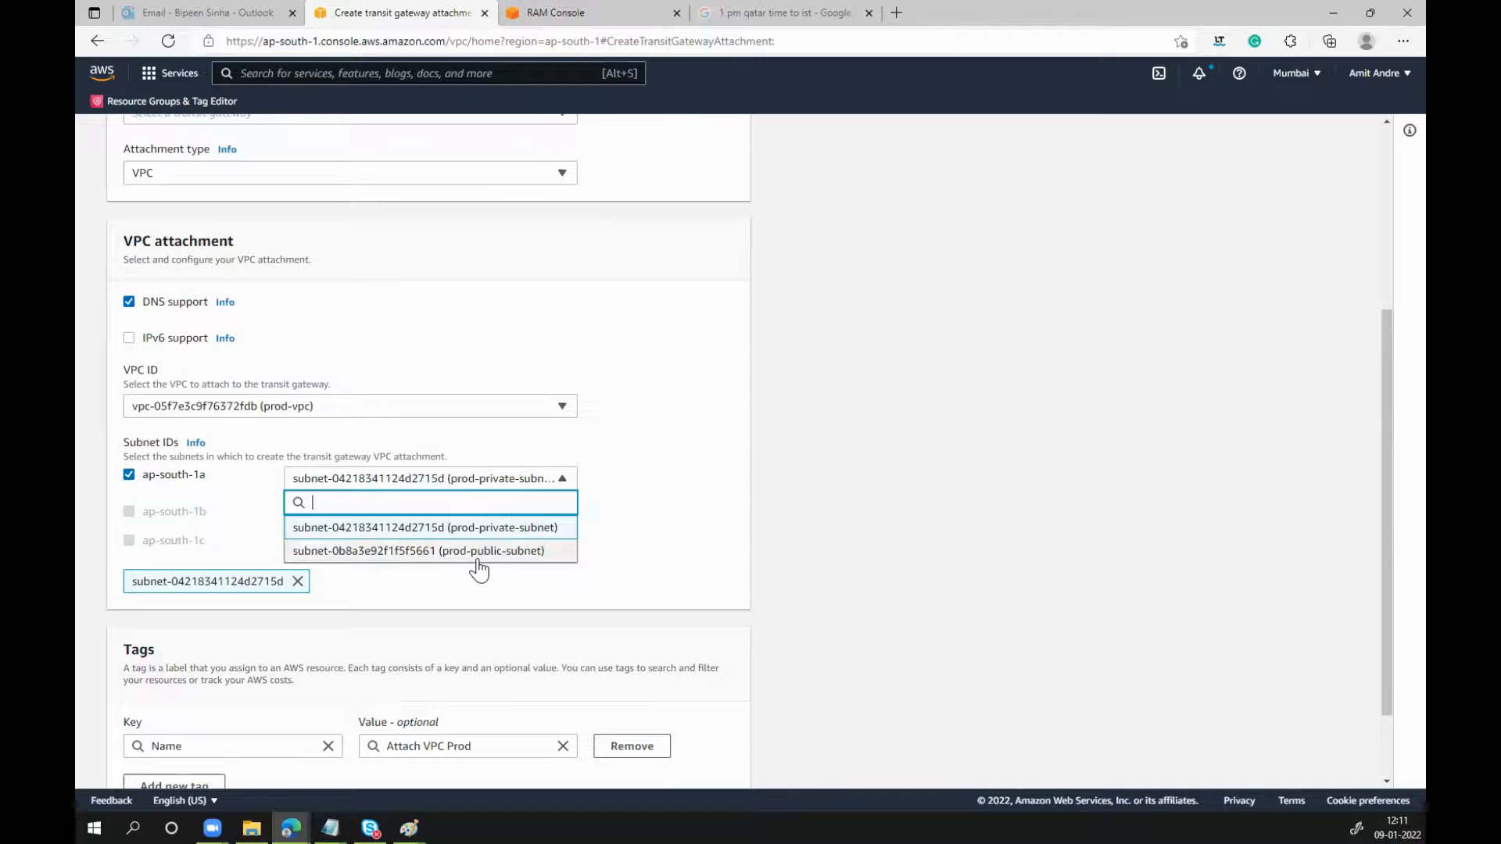
{"action": "left_click", "coordinate": [485, 530]}
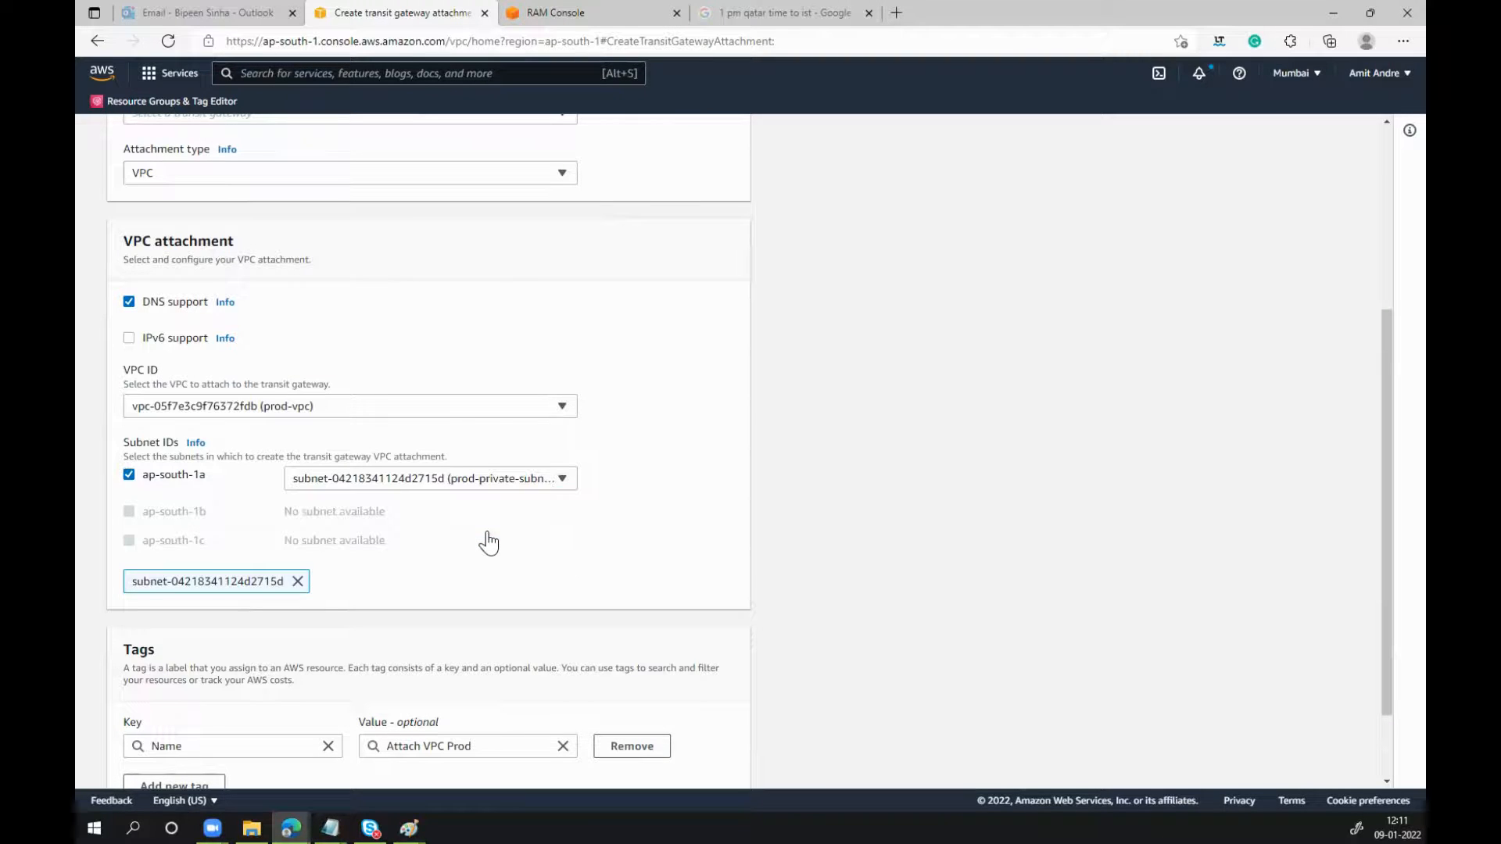
{"action": "scroll", "coordinate": [491, 535], "scroll_direction": "down", "scroll_amount": 3}
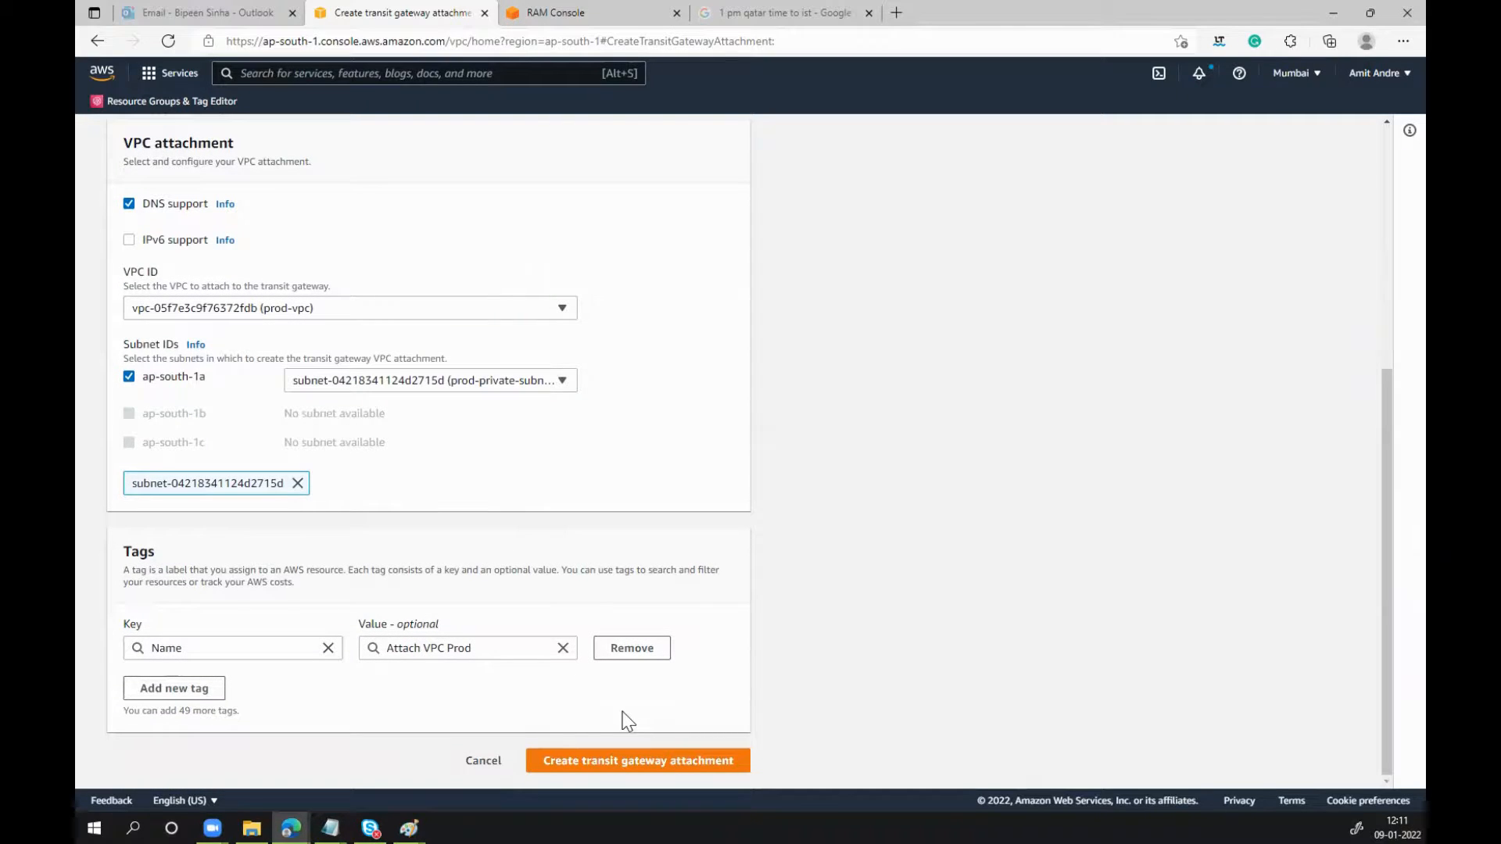
Try to create the Attach VPC Prod attachment, recheck the available transit gateways and abandon the form
{"action": "left_click", "coordinate": [586, 761]}
{"action": "scroll", "coordinate": [434, 450], "scroll_direction": "up", "scroll_amount": 5}
{"action": "left_click", "coordinate": [321, 401]}
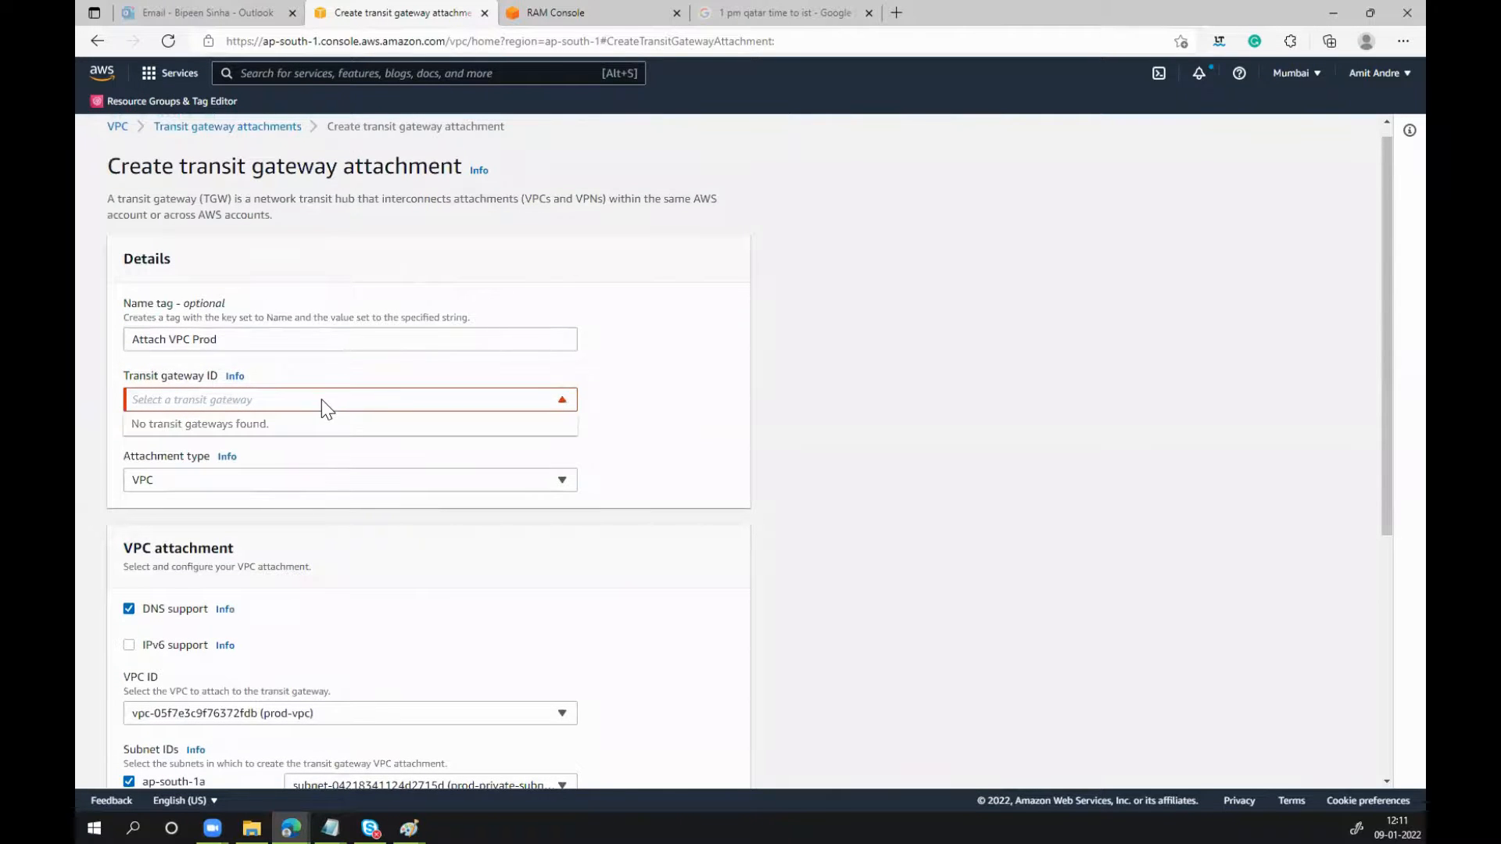
{"action": "left_click", "coordinate": [274, 394]}
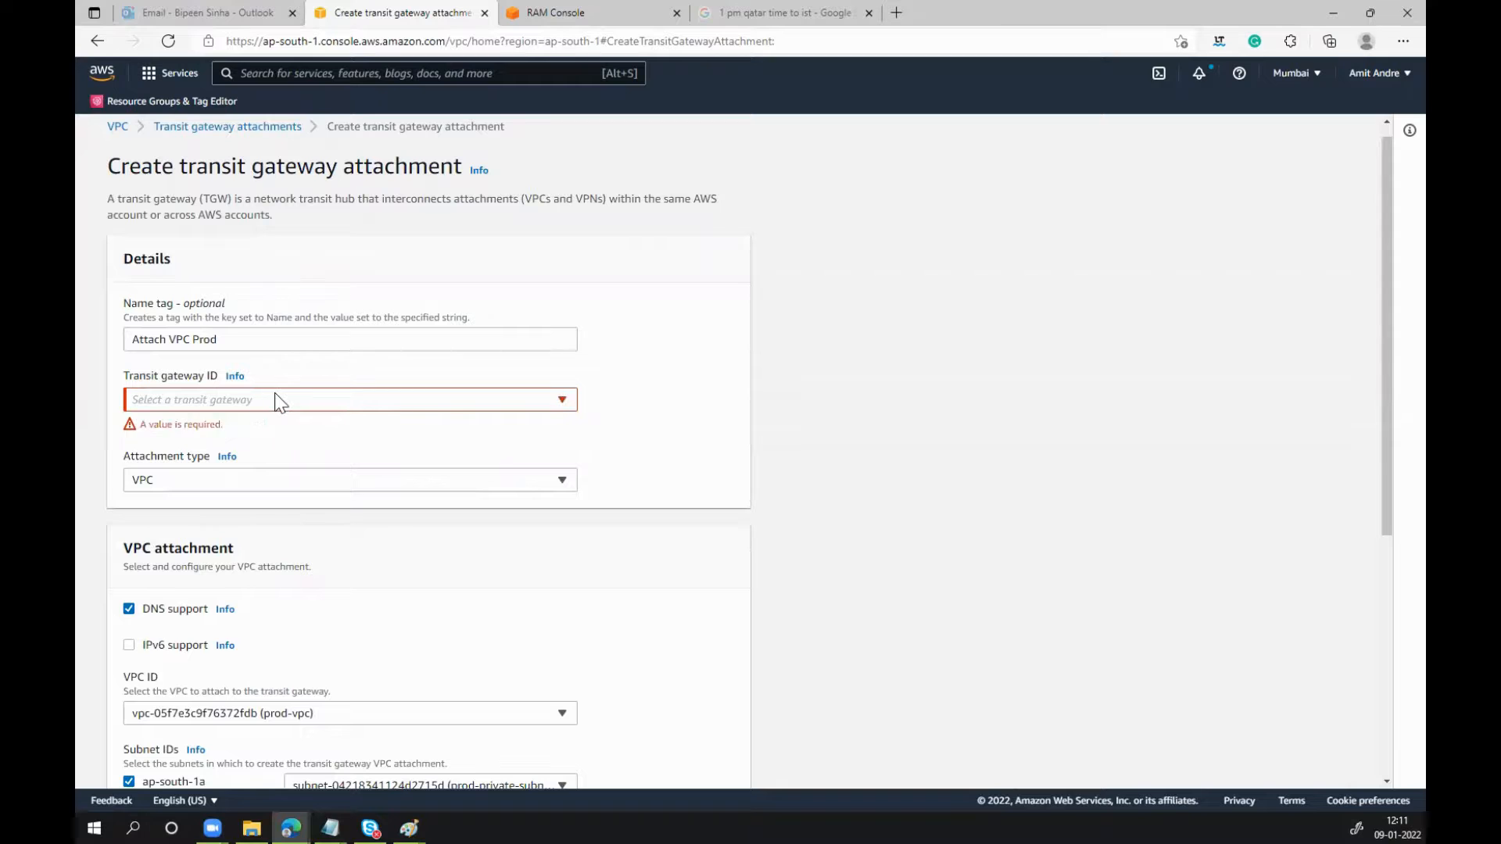
{"action": "left_click", "coordinate": [275, 395]}
{"action": "left_click", "coordinate": [389, 373]}
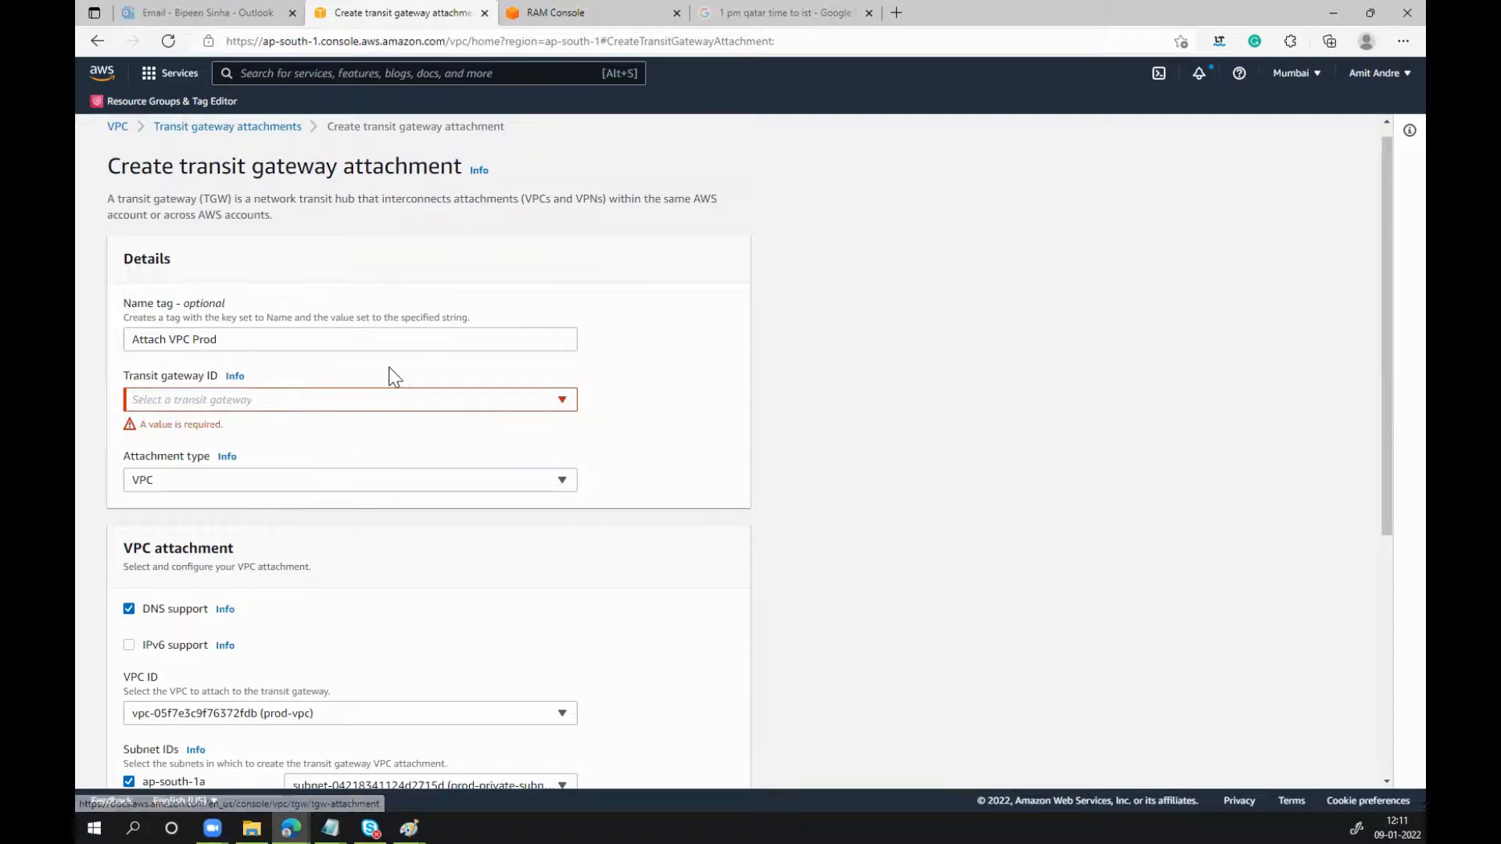
{"action": "left_click", "coordinate": [275, 127]}
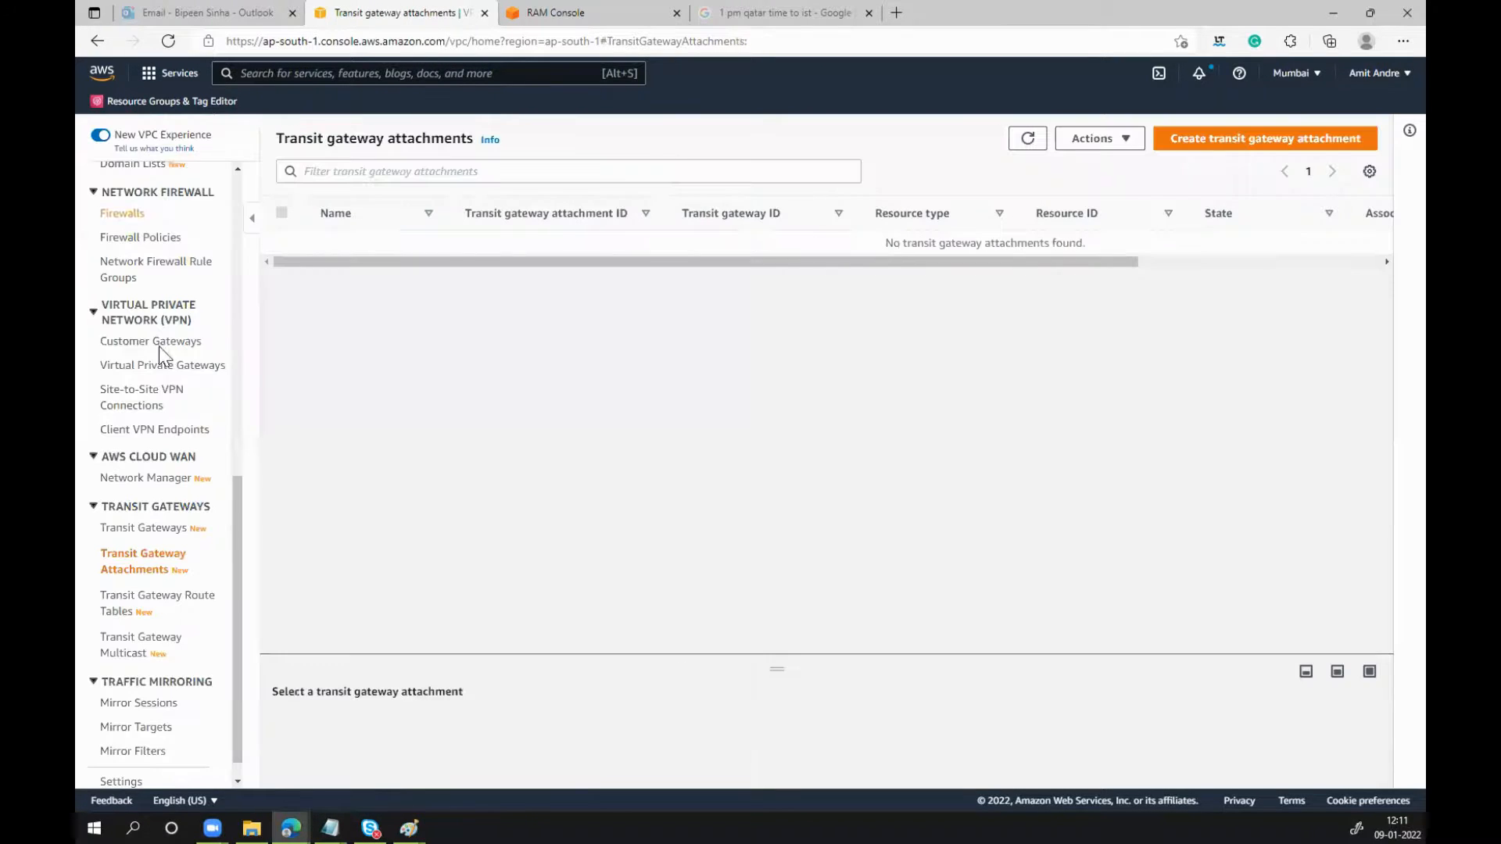
View the details of the myGW transit gateway and copy its transit gateway ID
{"action": "left_click", "coordinate": [143, 527]}
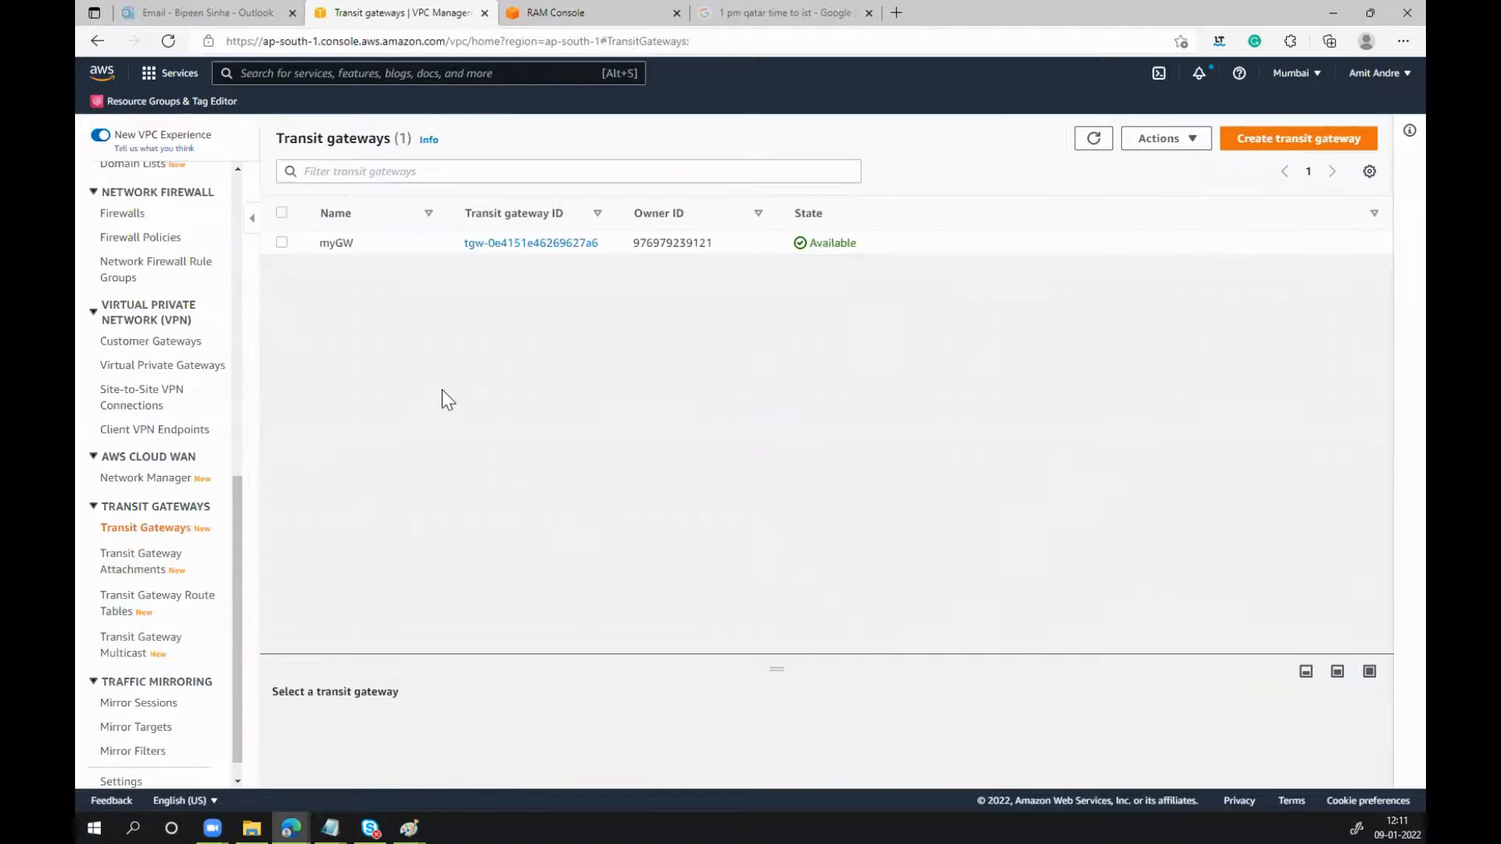
{"action": "left_click", "coordinate": [562, 244]}
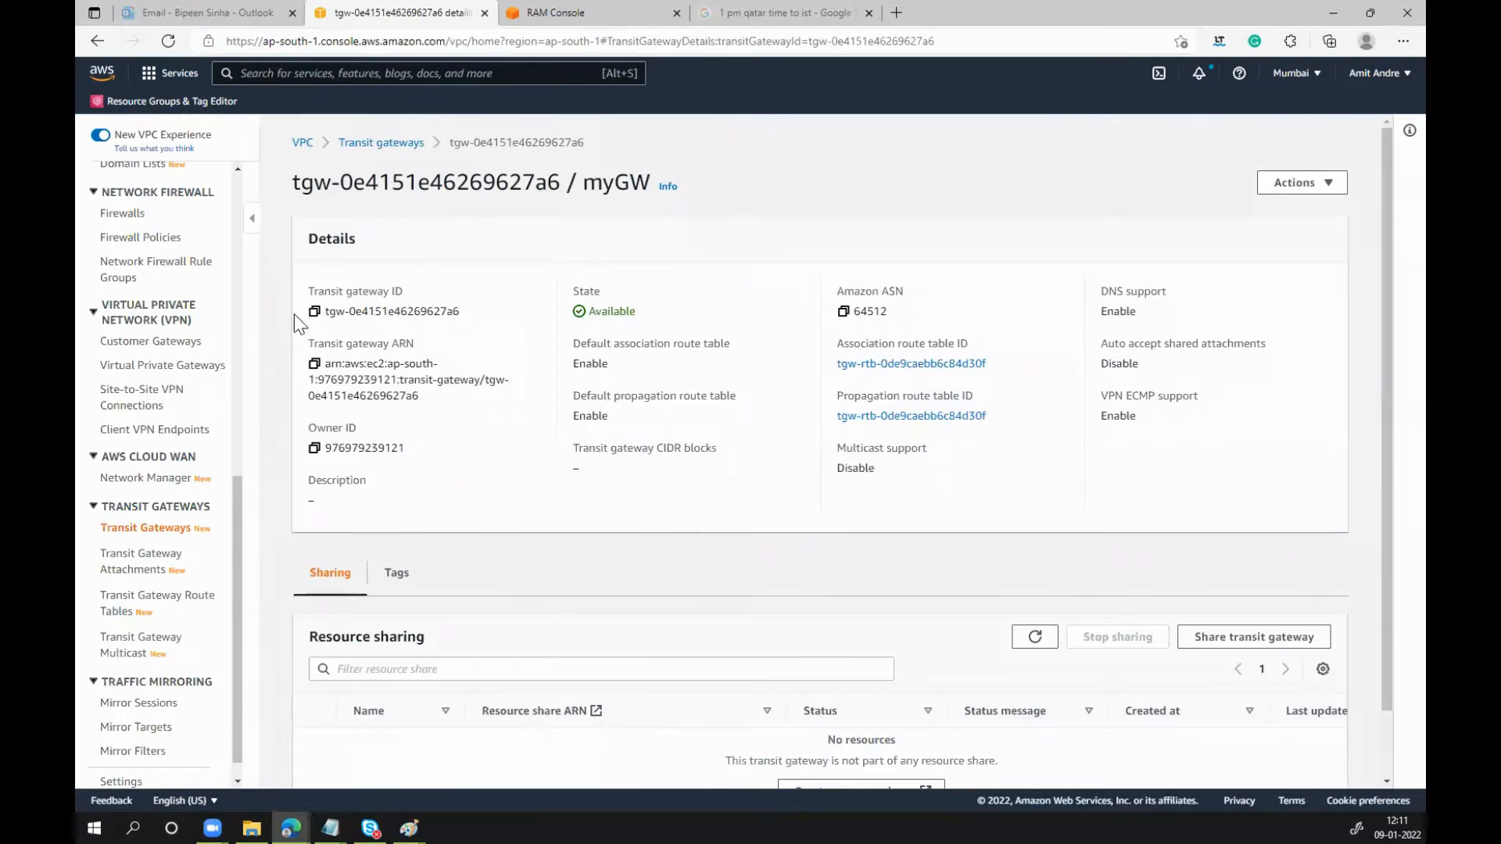
{"action": "left_click", "coordinate": [314, 311]}
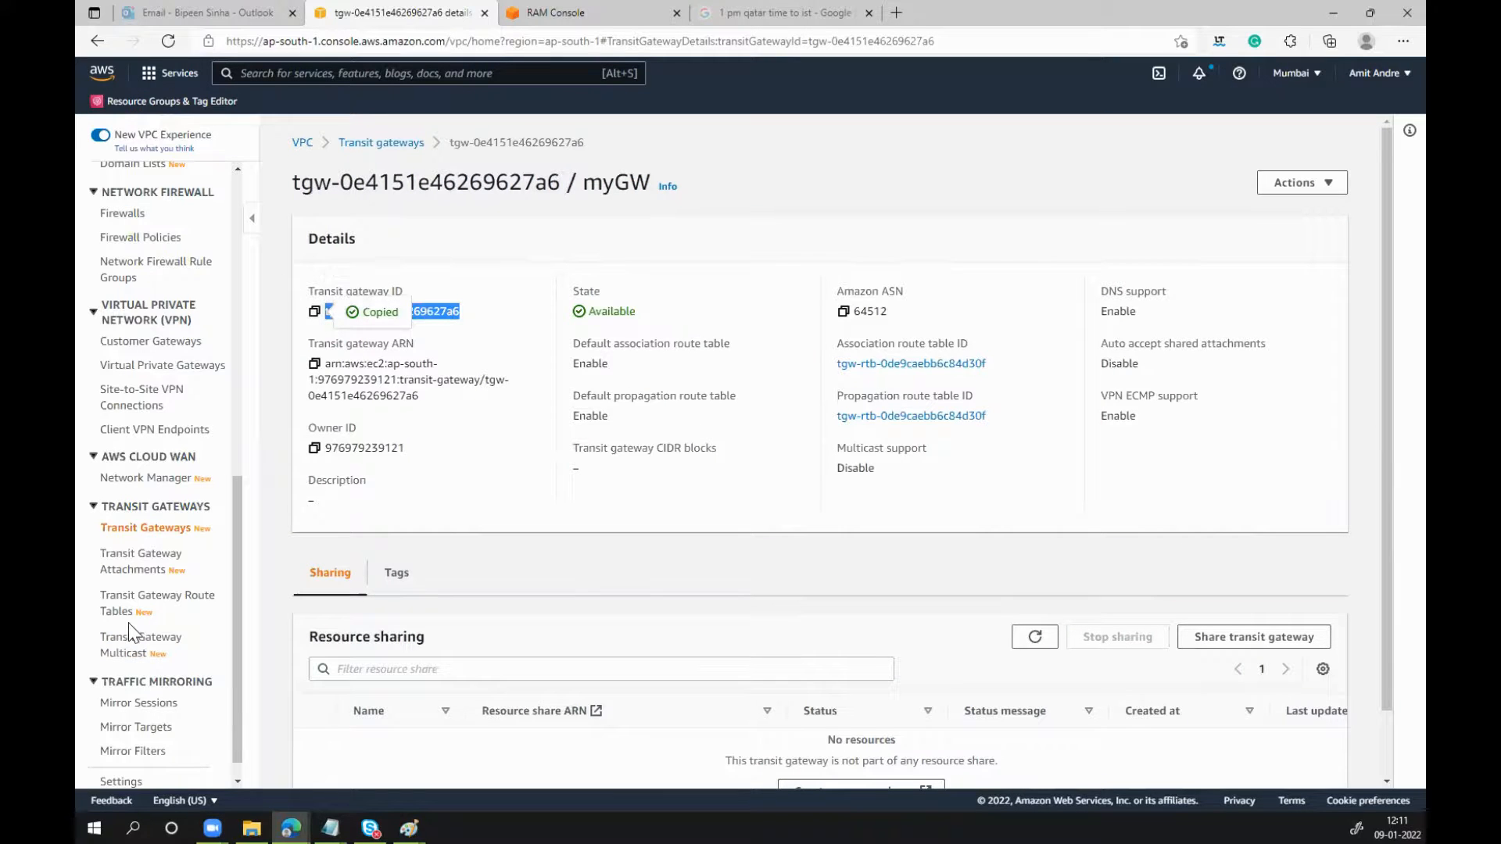
Start a new transit gateway attachment named Demo VPC and select myGW as its transit gateway
{"action": "scroll", "coordinate": [133, 618], "scroll_direction": "down", "scroll_amount": 1}
{"action": "left_click", "coordinate": [141, 551]}
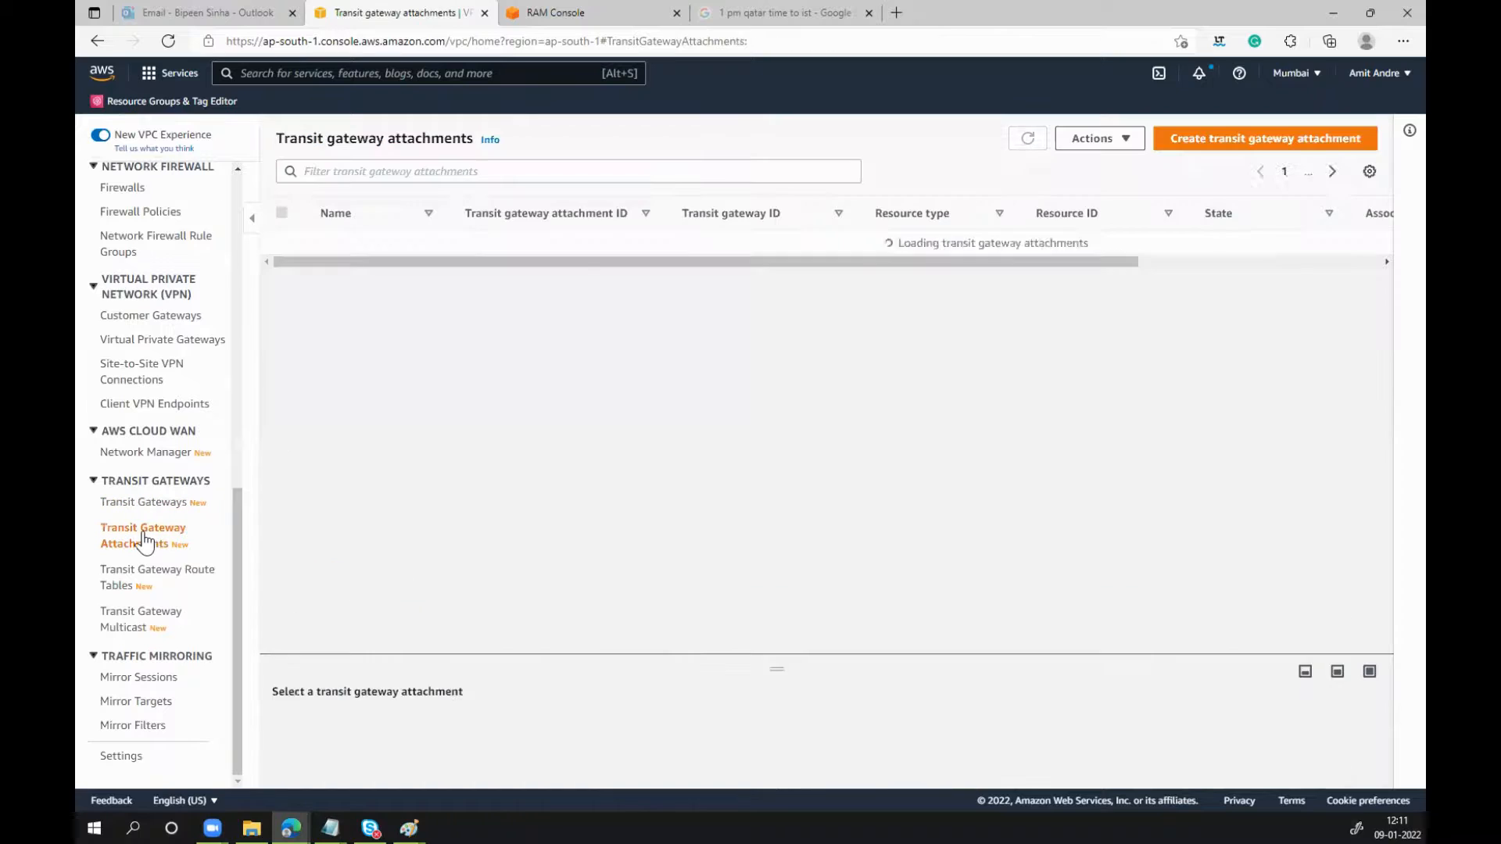
{"action": "left_click", "coordinate": [1214, 157]}
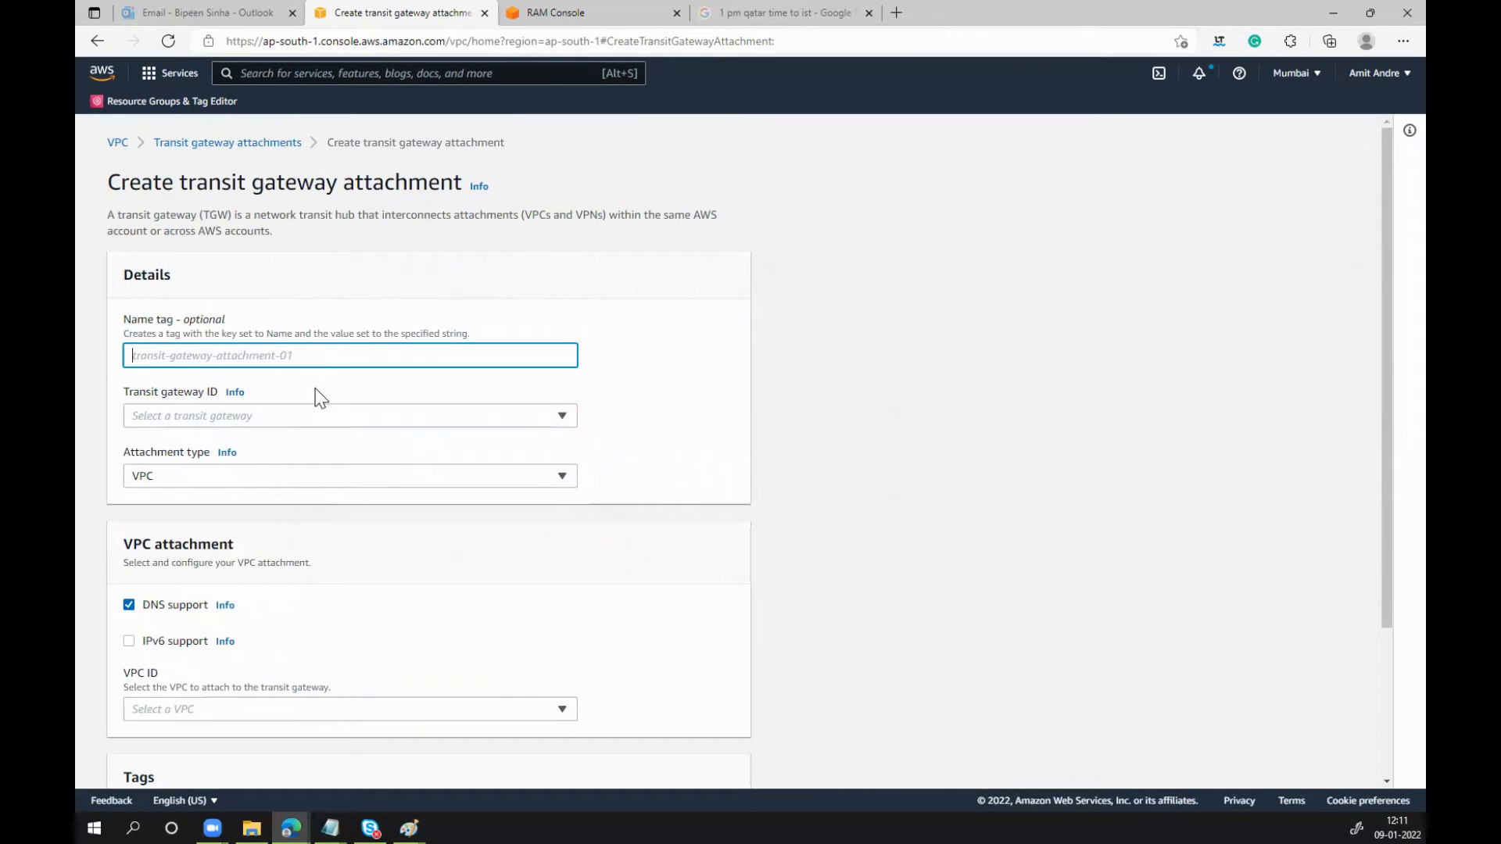
{"action": "type", "text": "Dem"}
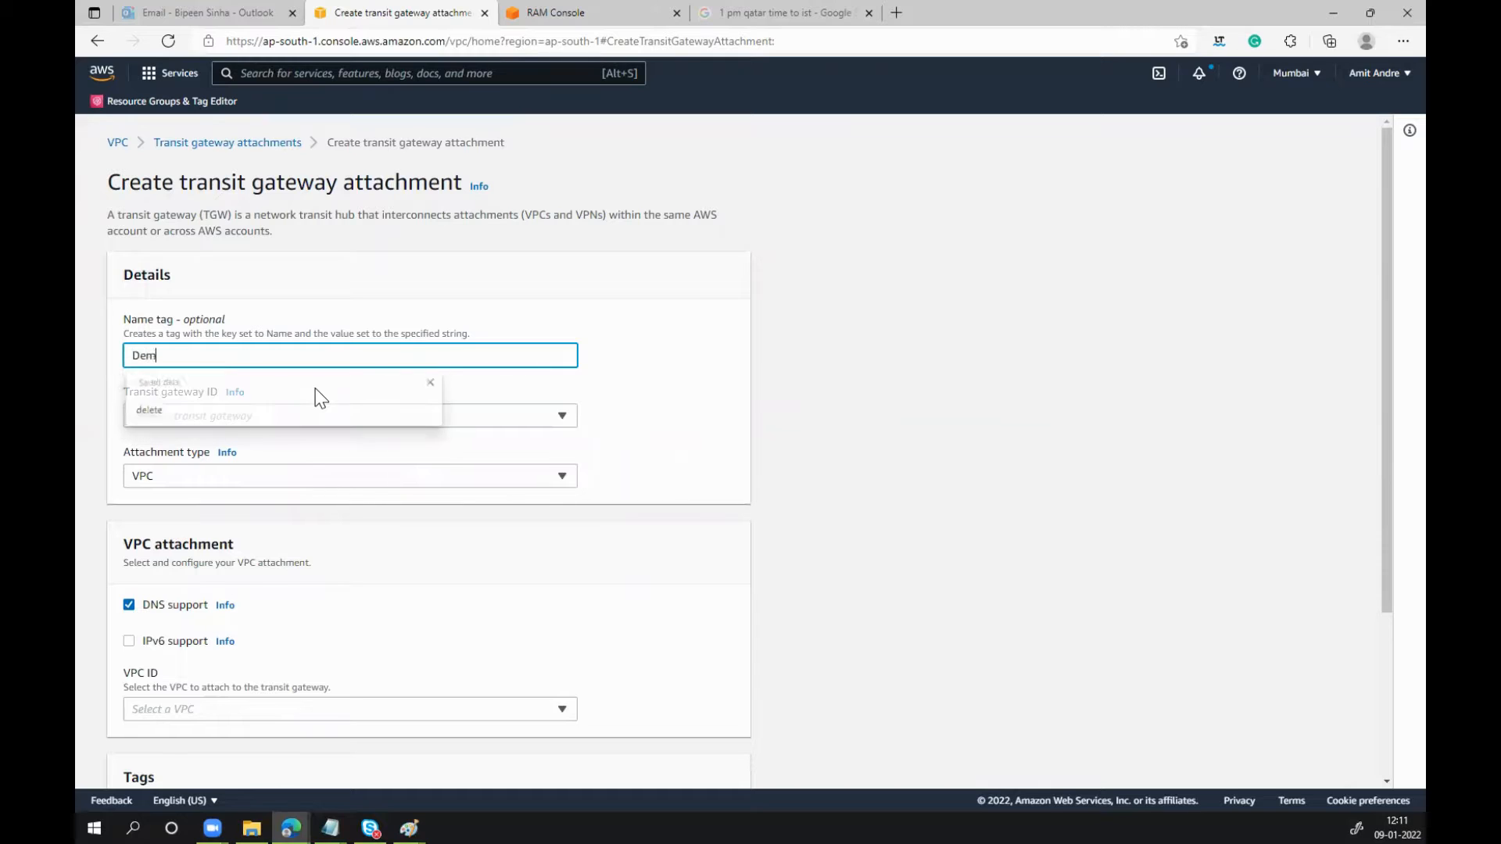
{"action": "type", "text": "o VPC"}
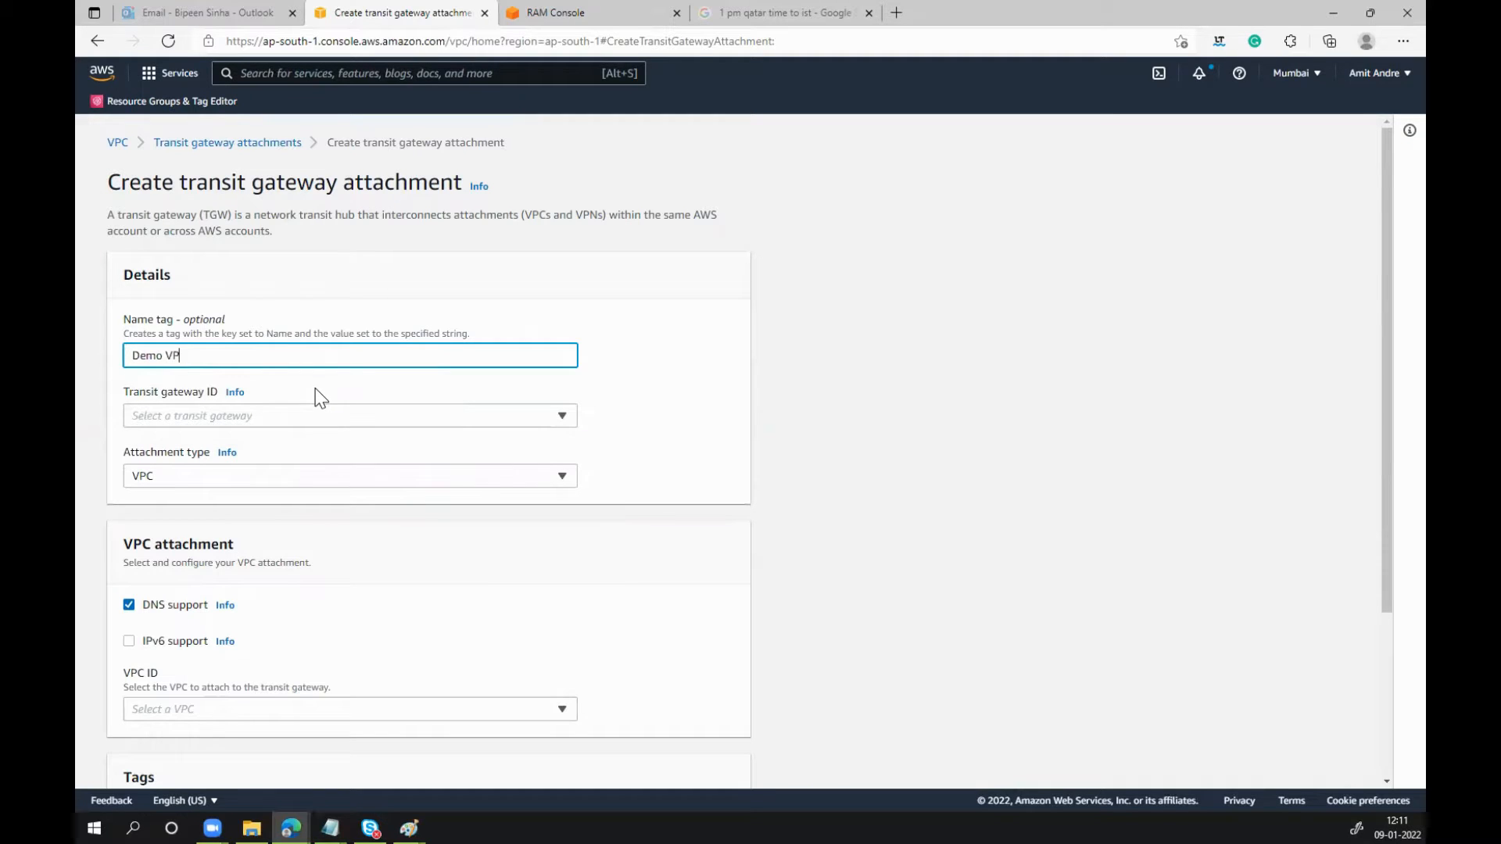
{"action": "left_click", "coordinate": [311, 416]}
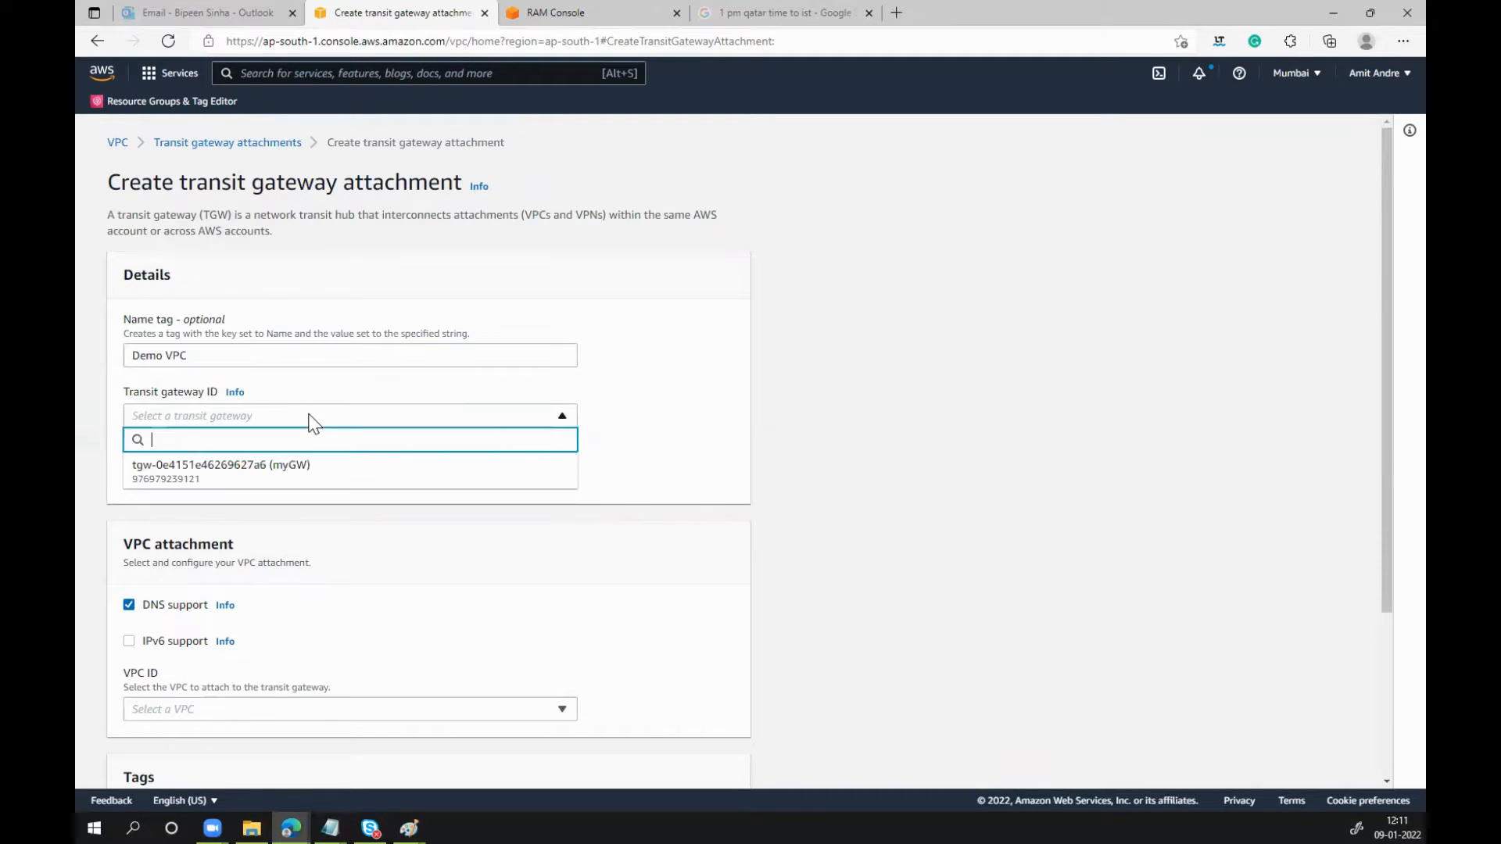
{"action": "left_click", "coordinate": [219, 474]}
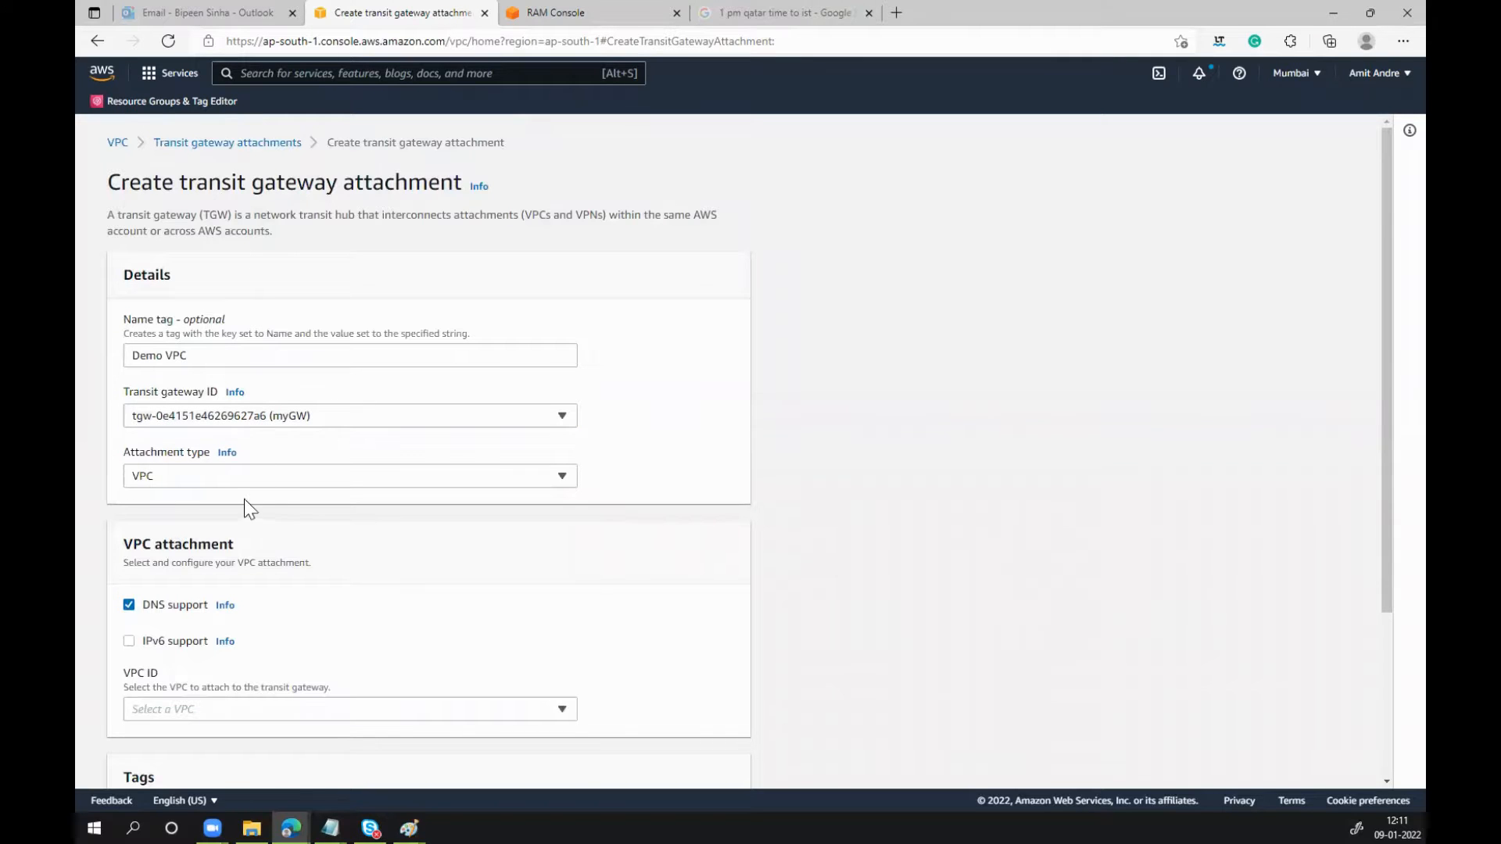
Choose prod-vpc as the VPC to attach and create the transit gateway attachment
{"action": "scroll", "coordinate": [270, 550], "scroll_direction": "down", "scroll_amount": 3}
{"action": "left_click", "coordinate": [238, 508]}
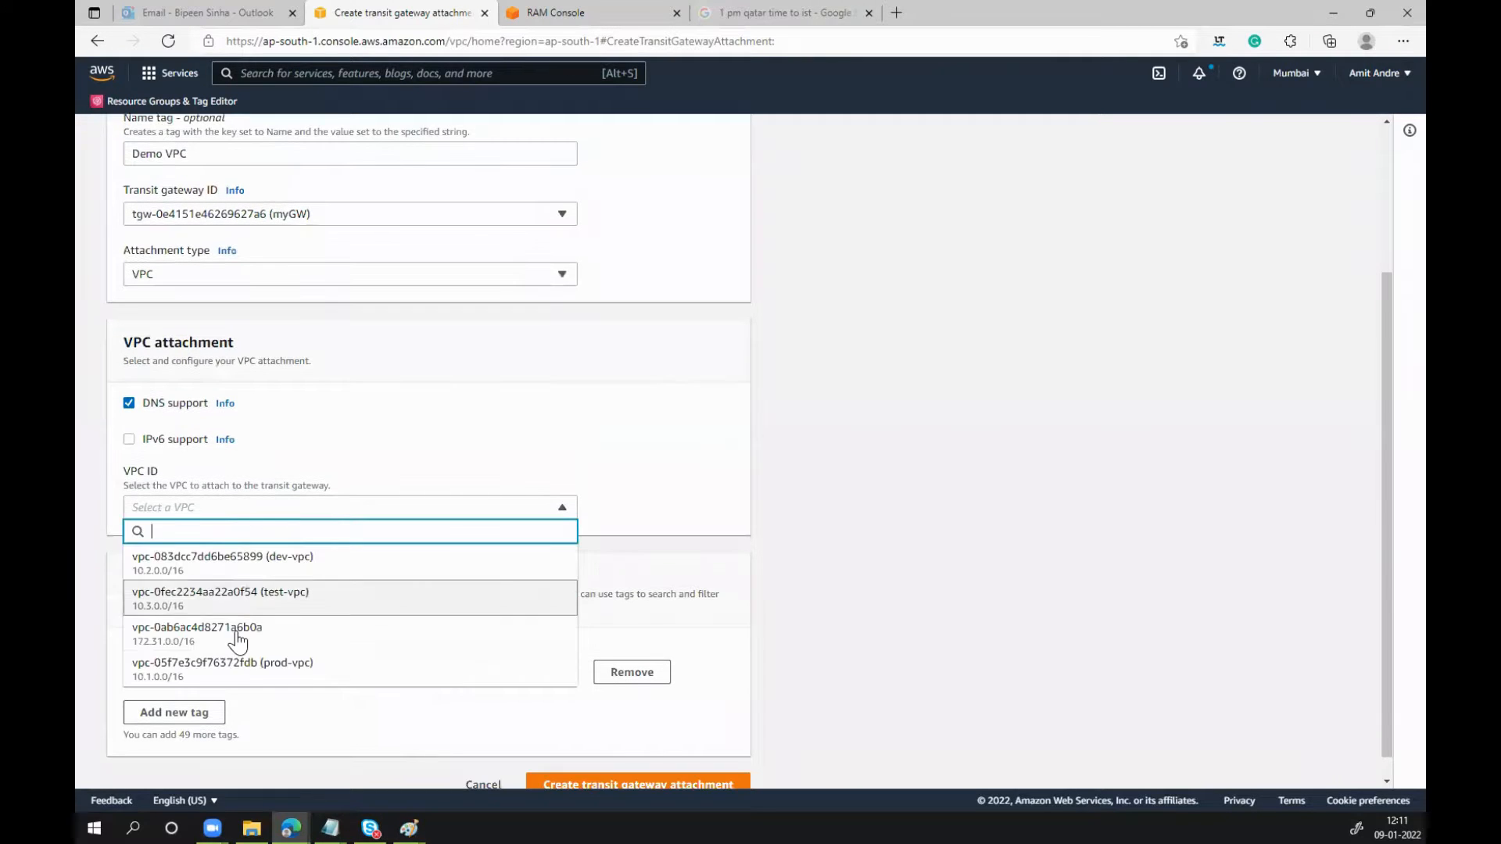
{"action": "left_click", "coordinate": [281, 667]}
{"action": "scroll", "coordinate": [374, 608], "scroll_direction": "down", "scroll_amount": 3}
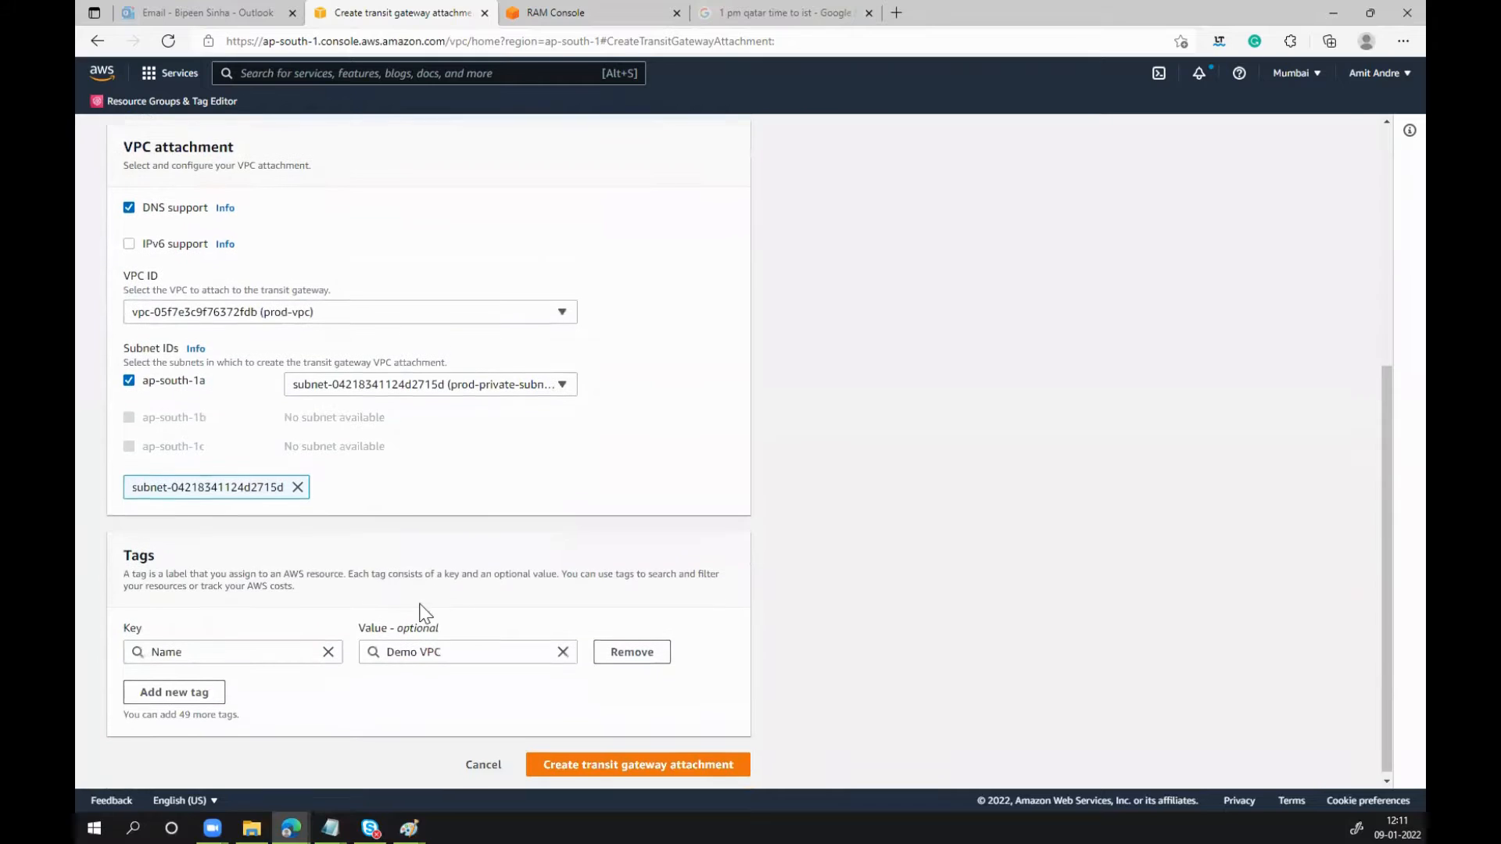
{"action": "left_click", "coordinate": [630, 765]}
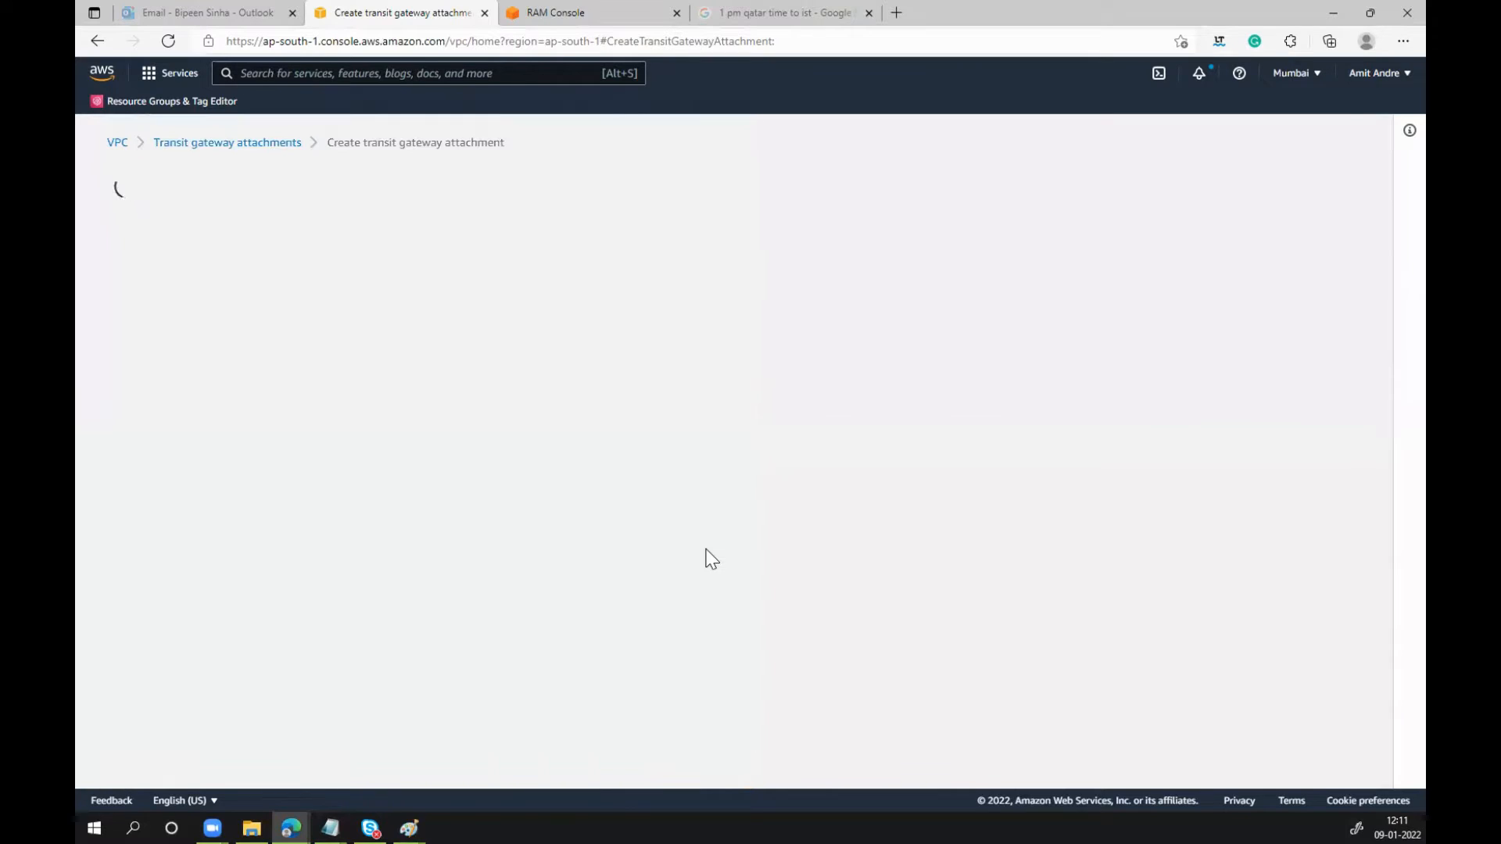